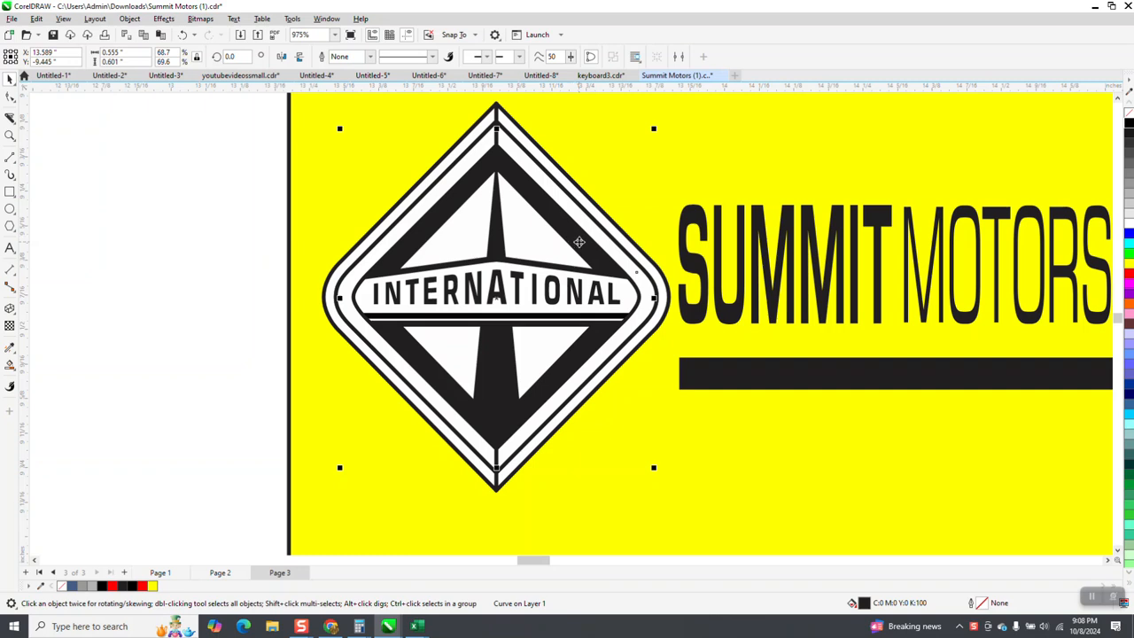
key("Delete")
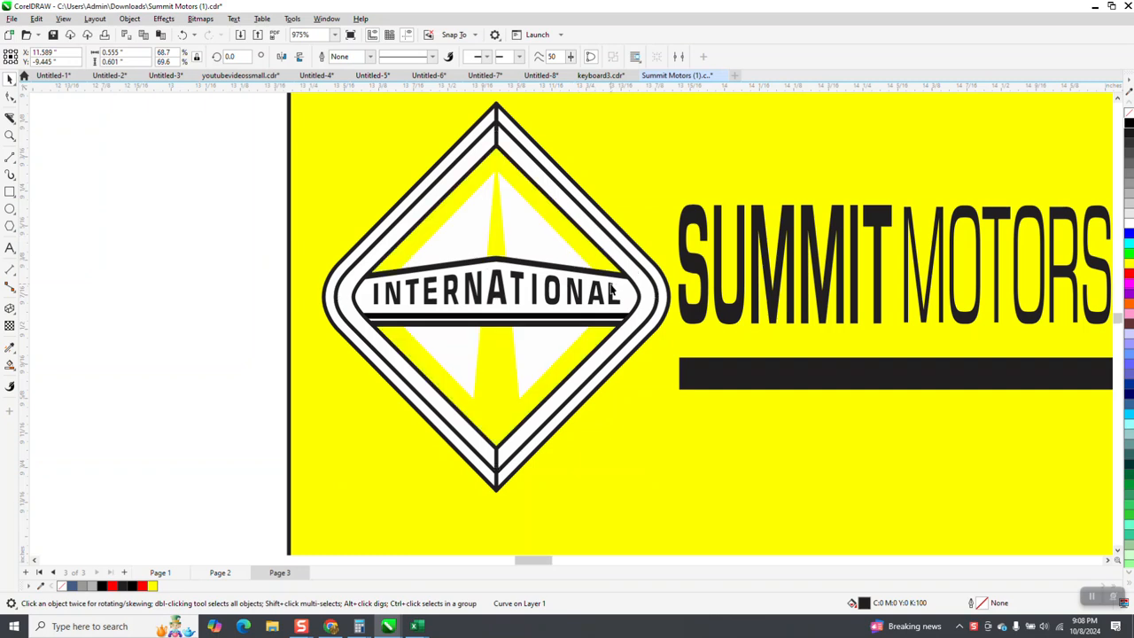
scroll(600, 285, "down", 3)
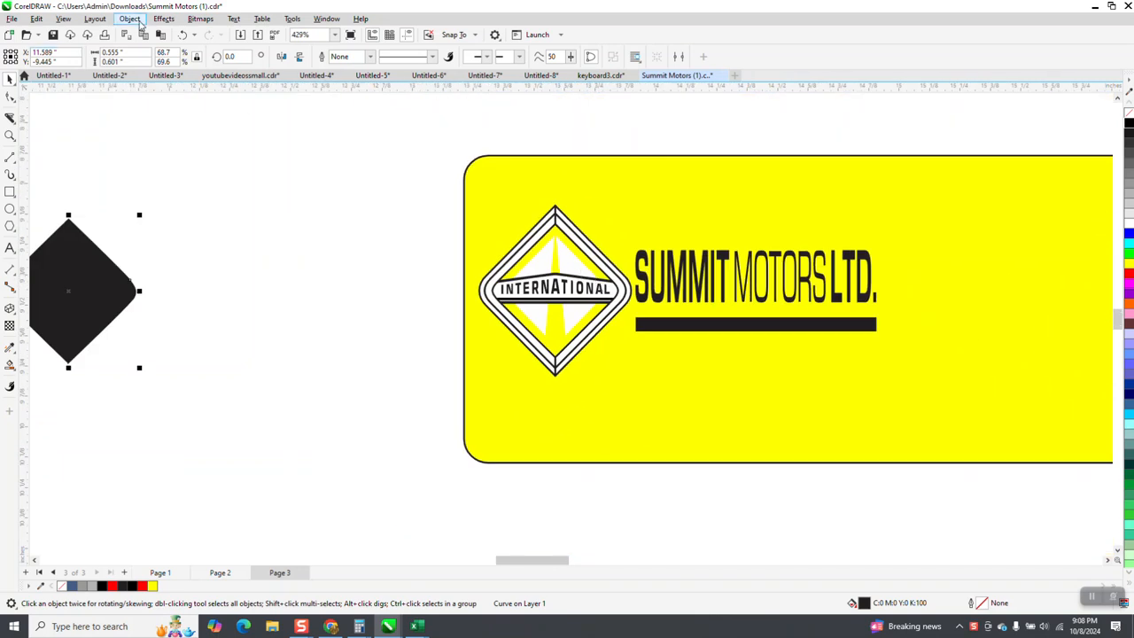
left_click(183, 35)
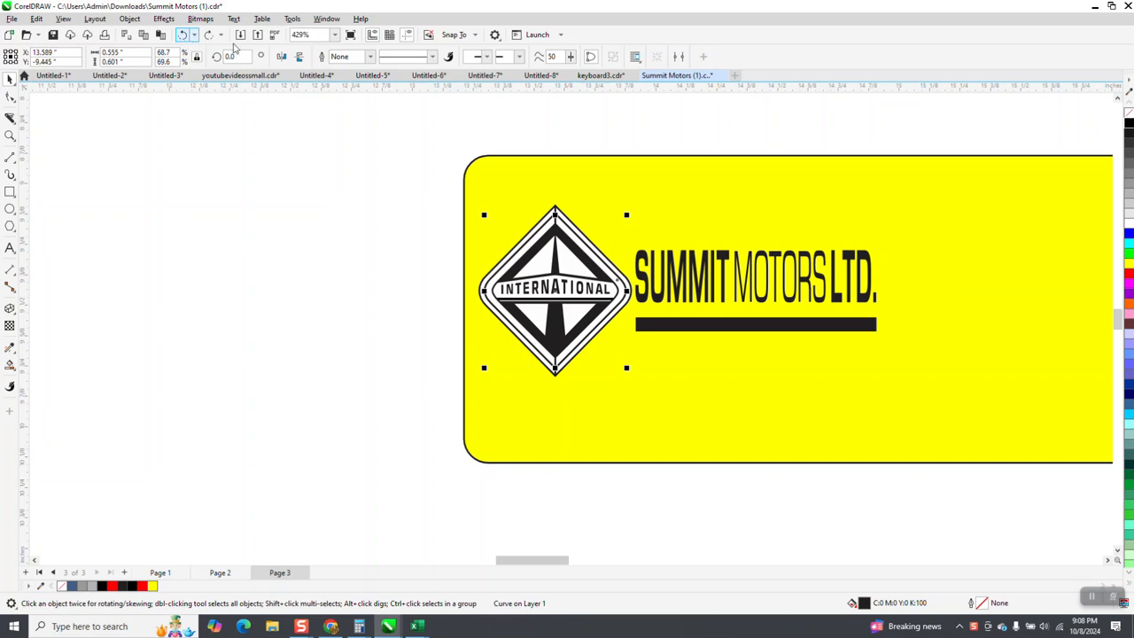
Step: Set the nudge distance to 1 inch and move the emblem's black diamond 1 inch left, off the yellow plate
left_click(361, 113)
double_click(407, 57)
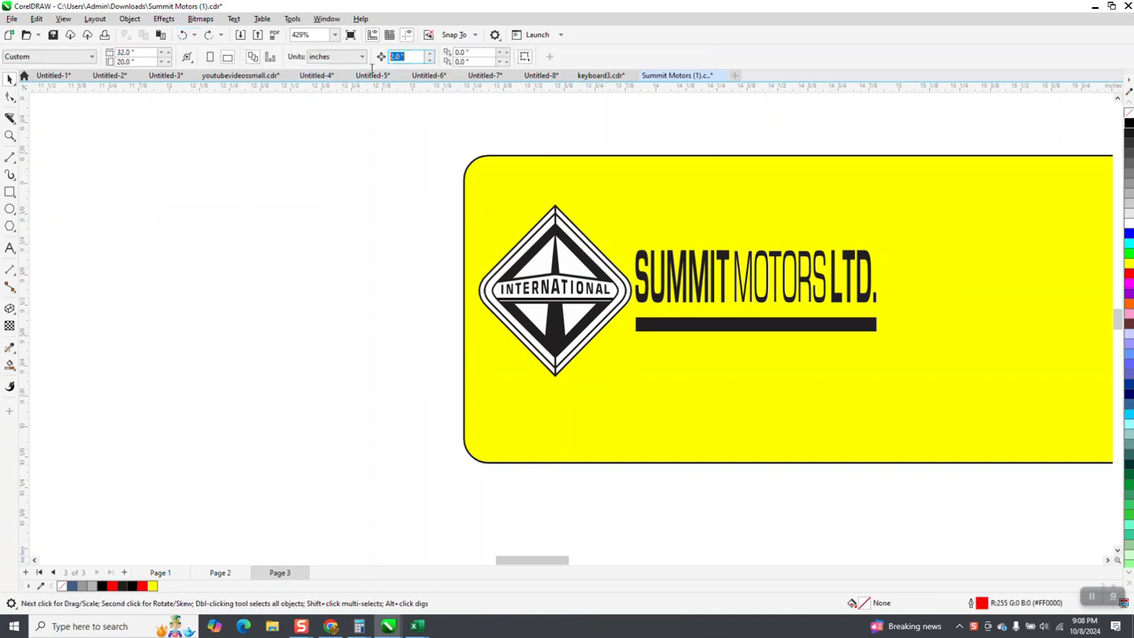
type("1")
left_click(595, 273)
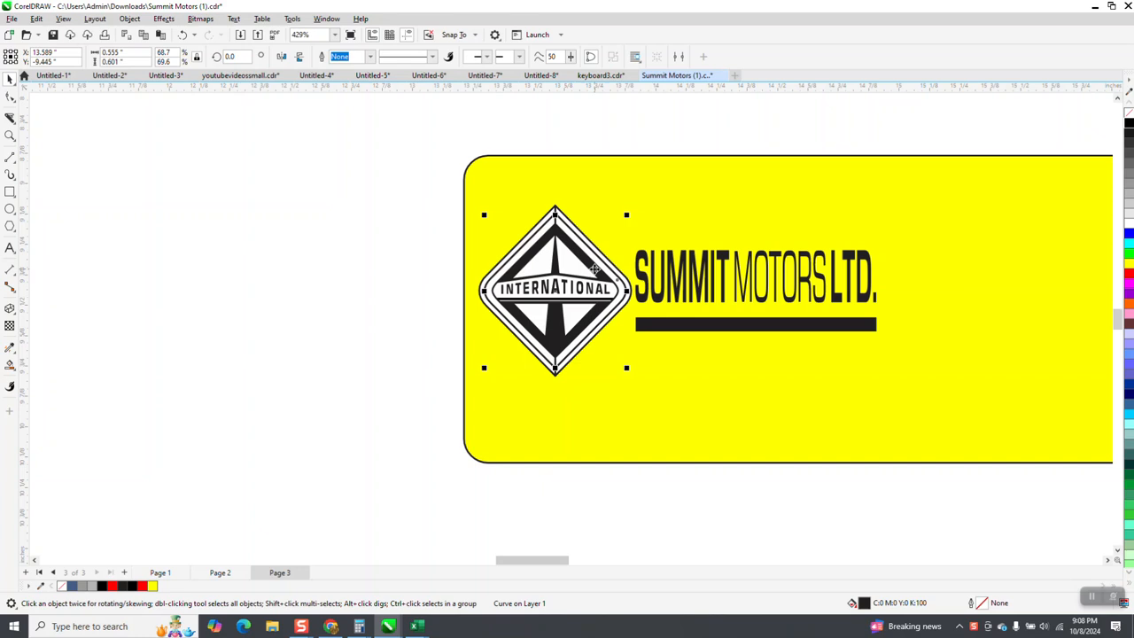
key("Left")
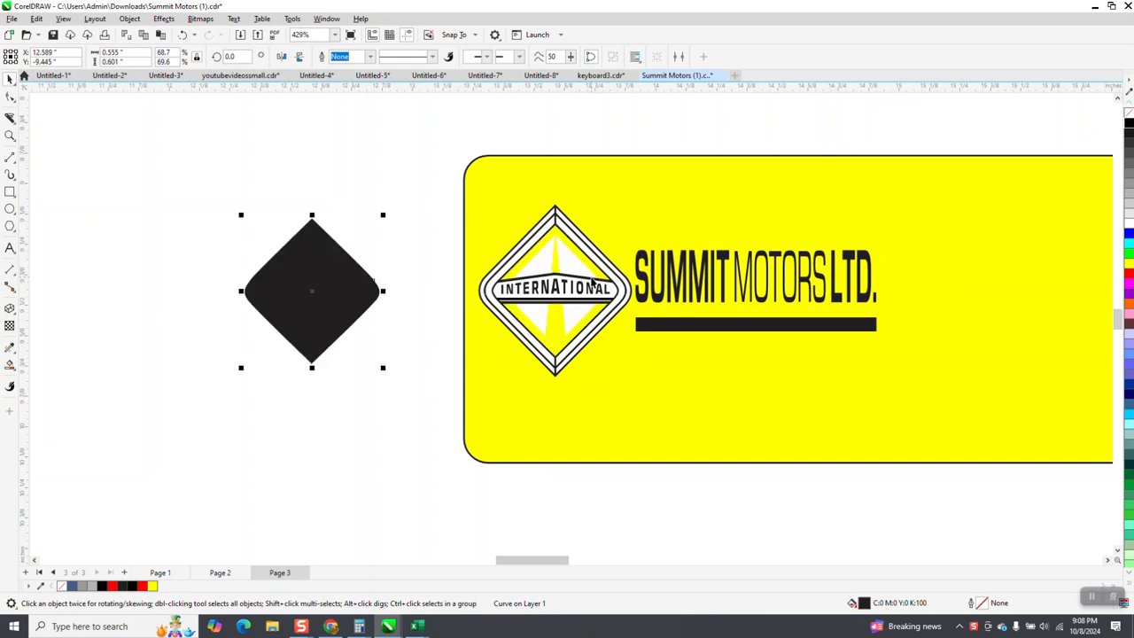
Step: Move the two black outline curves on the left half of the emblem's border 1 inch left
left_click(11, 138)
left_click_drag(463, 187, 787, 461)
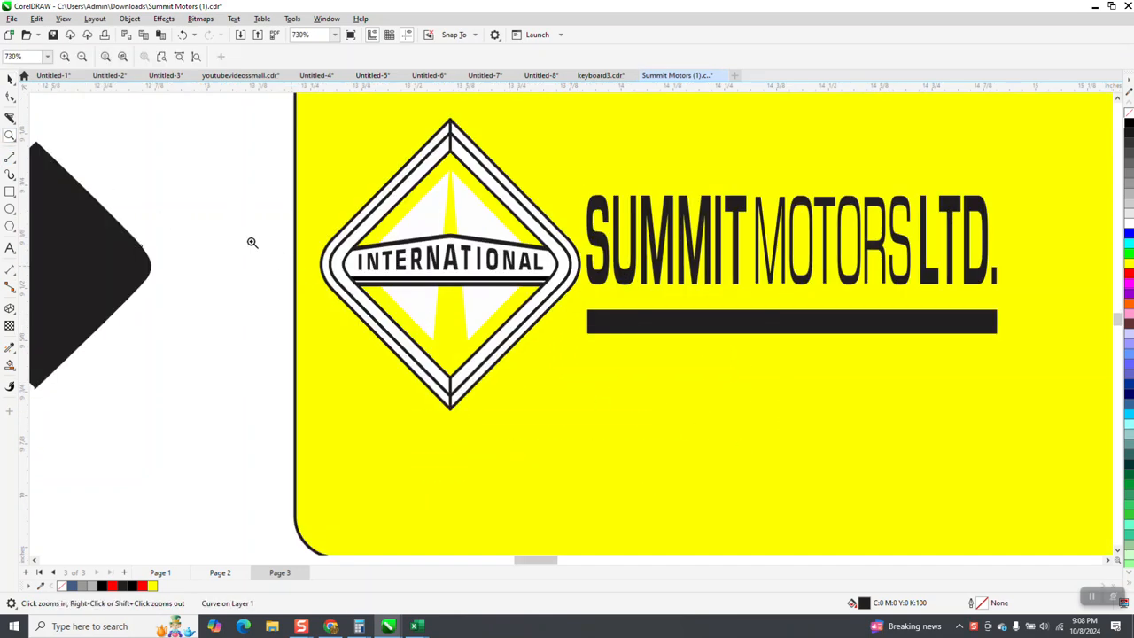
left_click(10, 79)
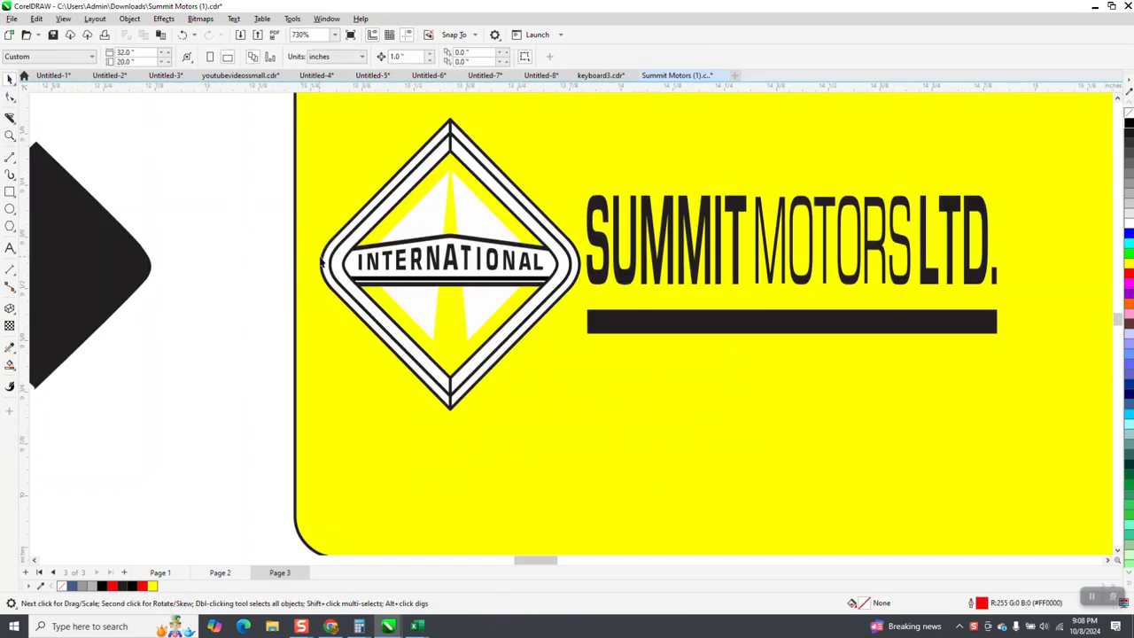
left_click(322, 262)
key("Left")
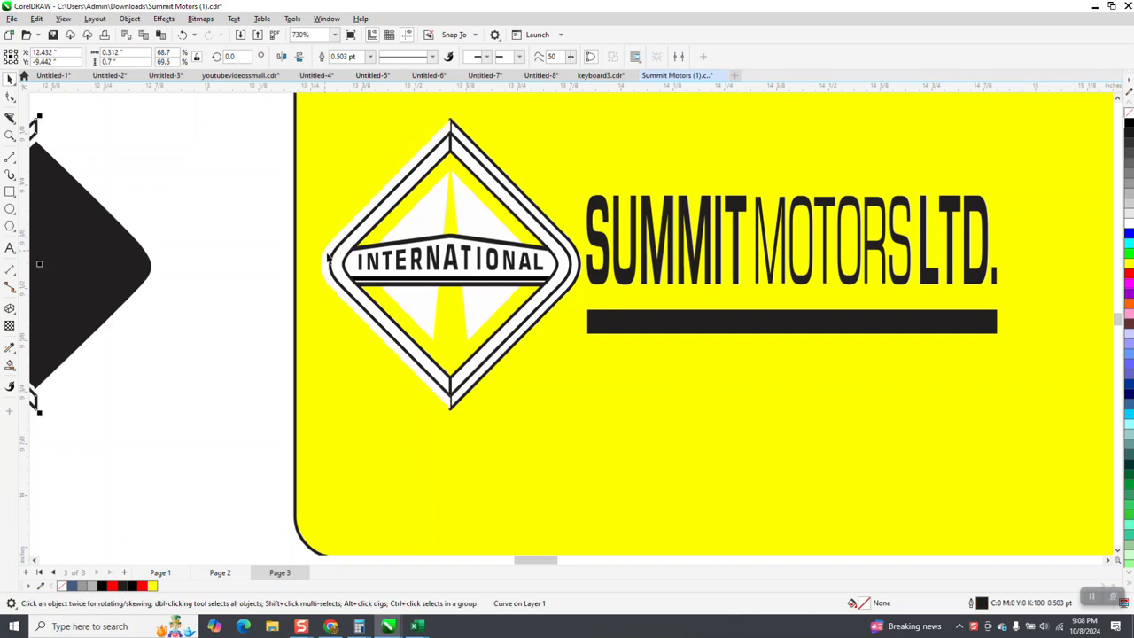
left_click(330, 264)
key("Left")
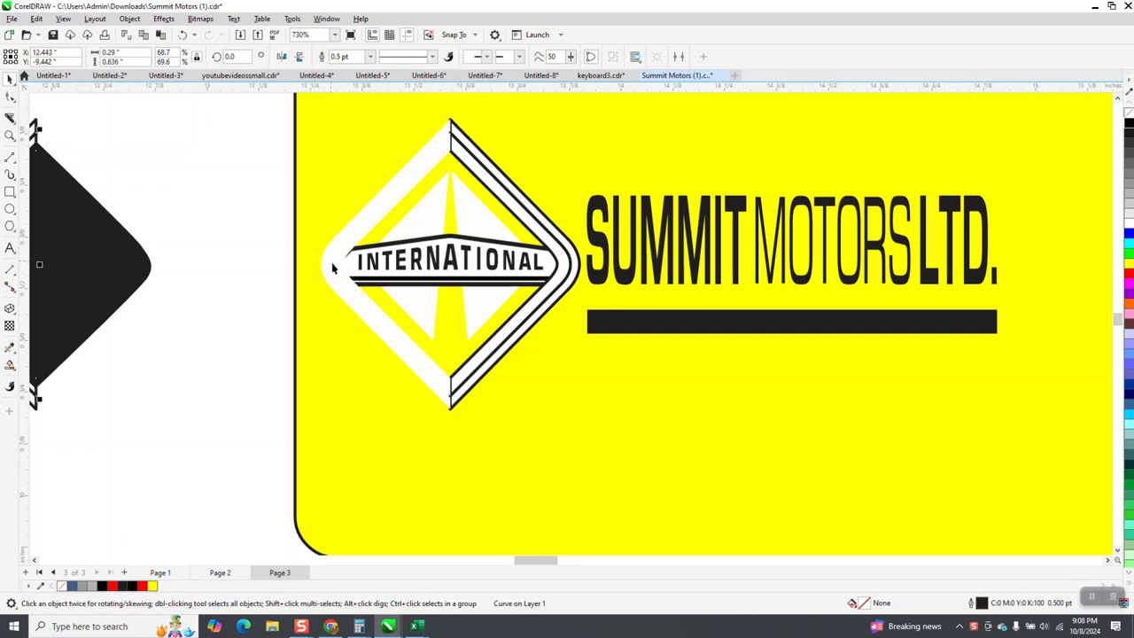
Step: Move the two black outline curves on the right half of the emblem's border 1 inch left to join the others
left_click(553, 261)
key("Left")
left_click(577, 265)
key("Left")
scroll(586, 297, "down", 2)
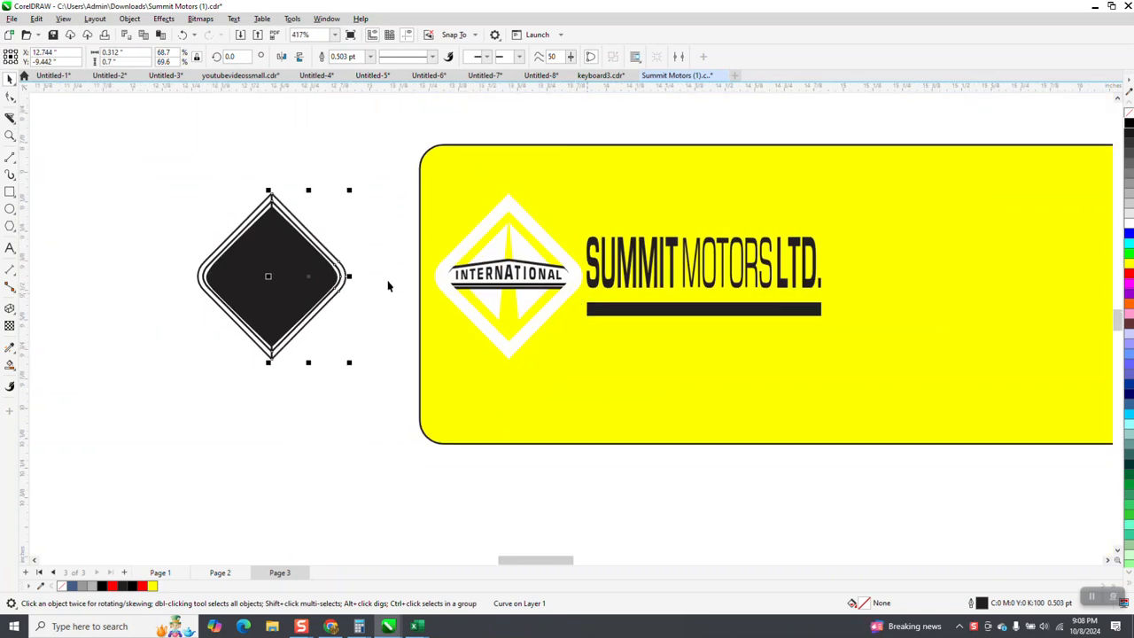
Step: Move the white border halves and white inner shapes of the emblem 1 inch right, leaving only the INTERNATIONAL nameplate in place
left_click(493, 226)
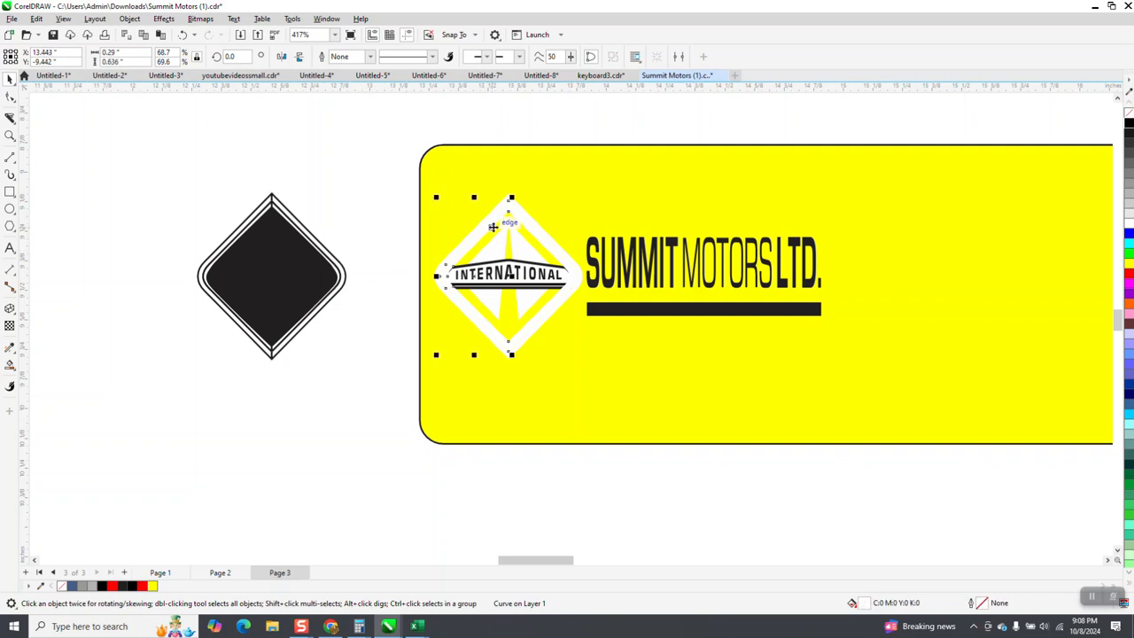
key("Right")
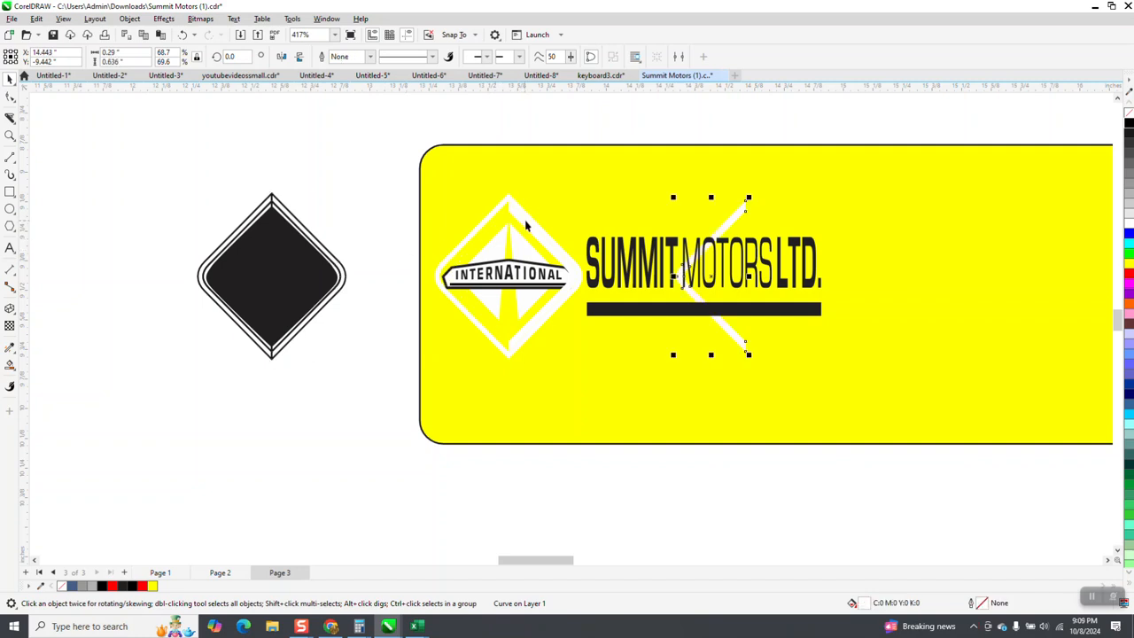
key("Right")
left_click(530, 246)
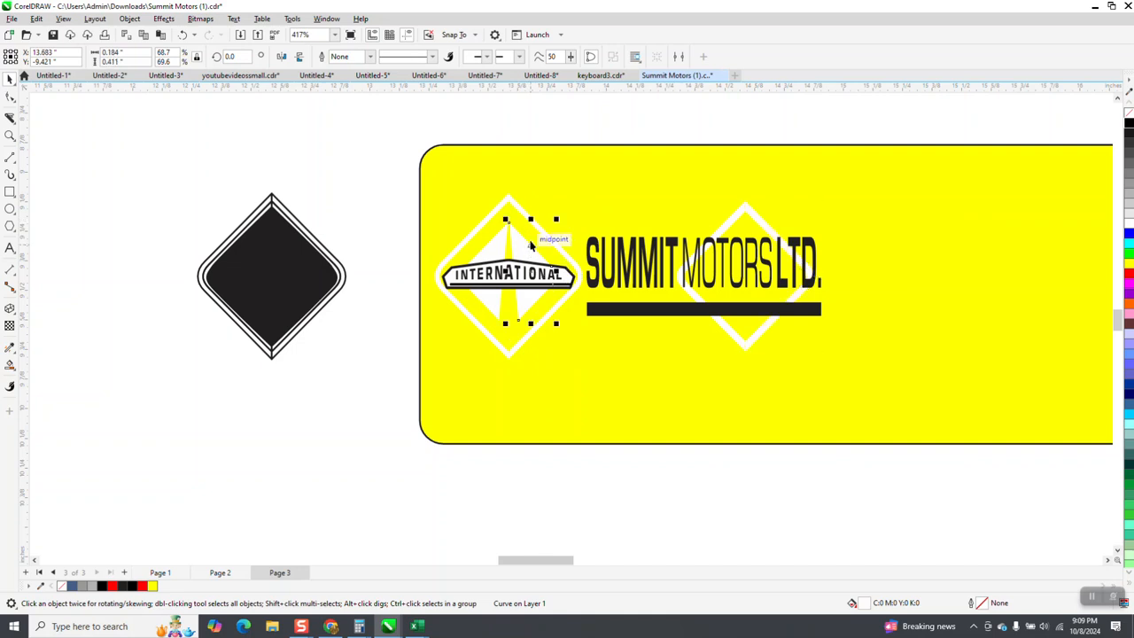
key("Right")
left_click(502, 251)
key("Right")
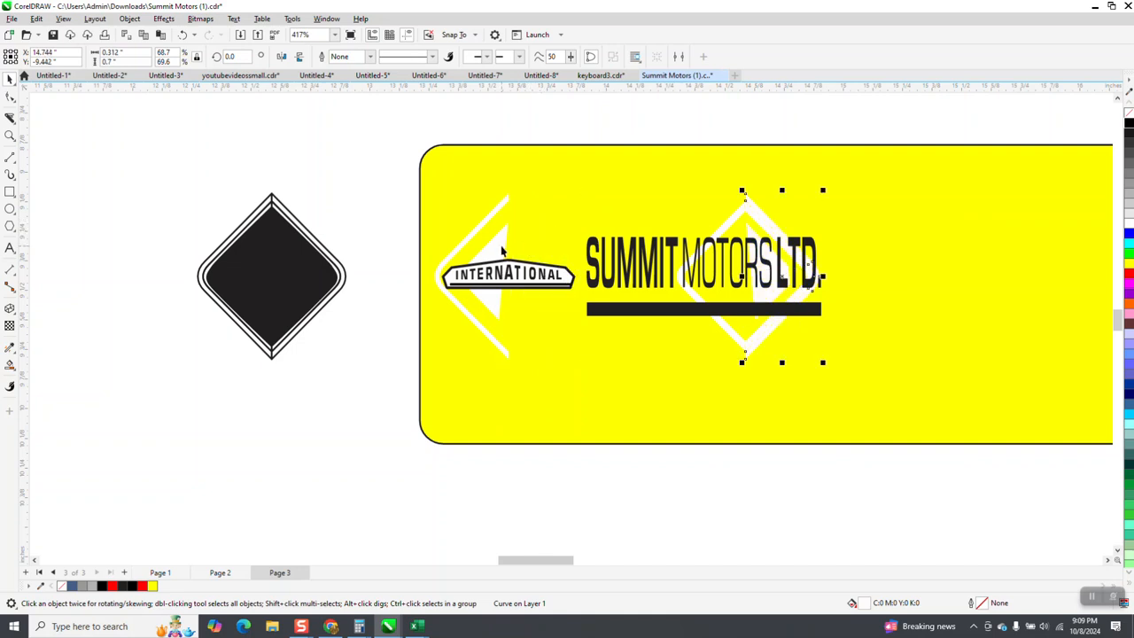
left_click(498, 247)
key("Right")
left_click(479, 231)
key("Right")
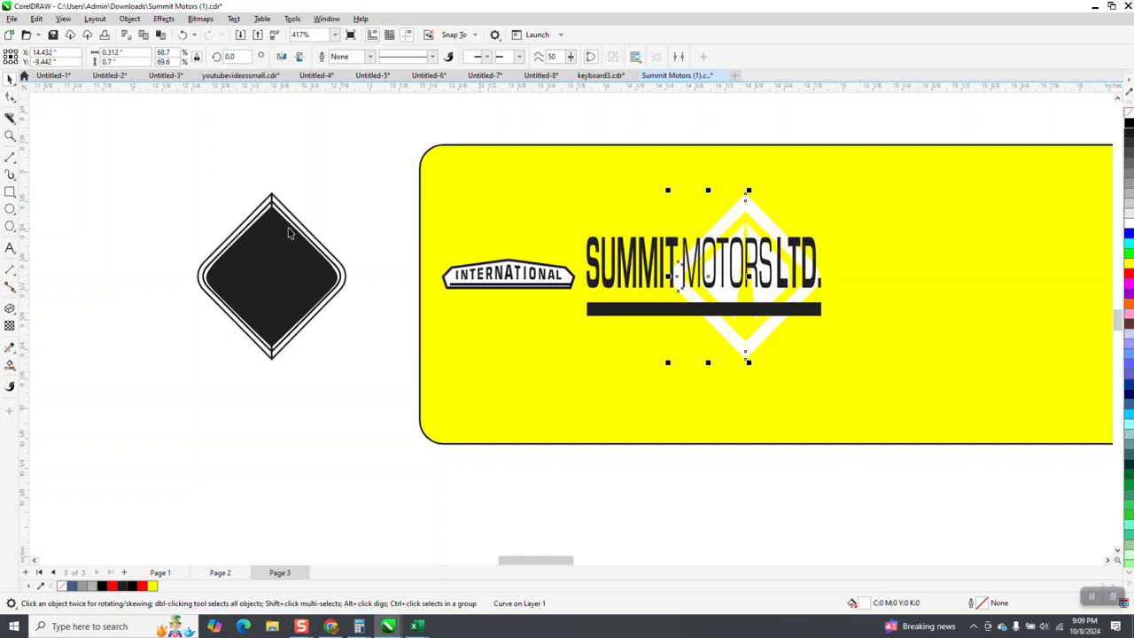
Step: Remove the fill from the black diamond inside the separated border outlines
key("z")
left_click_drag(411, 249, 581, 321)
scroll(575, 326, "down", 8)
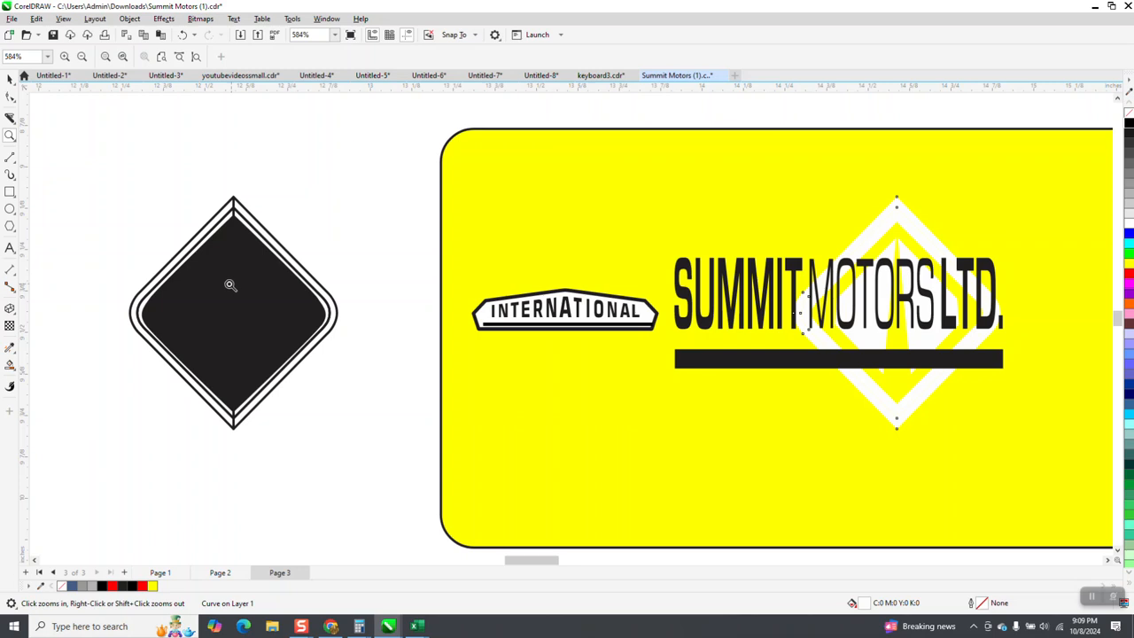
left_click(9, 78)
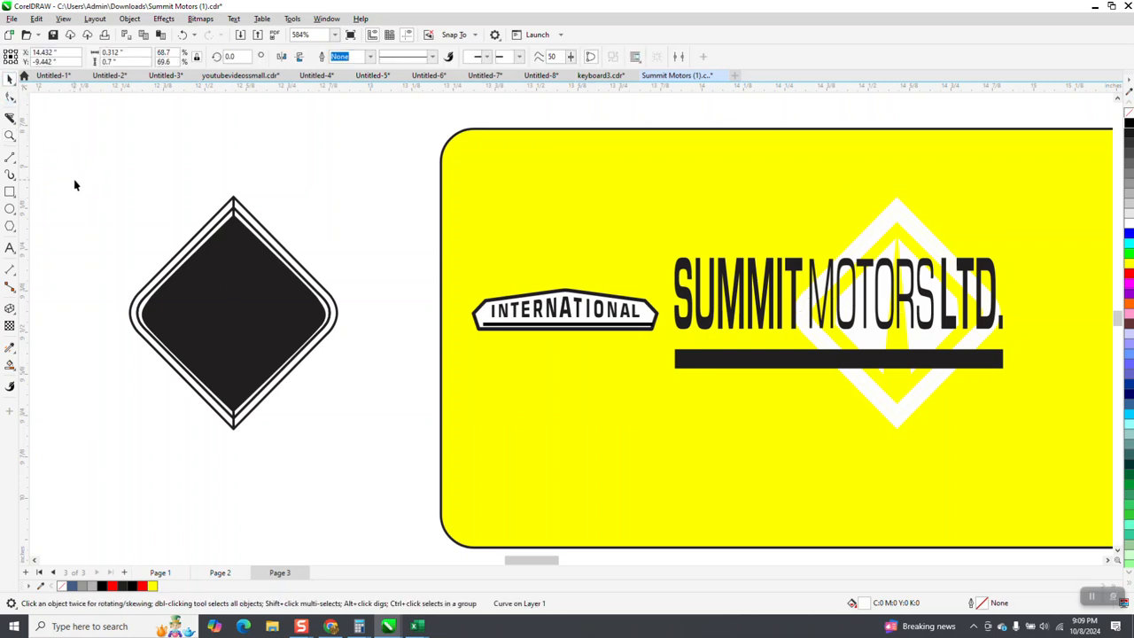
left_click(213, 305)
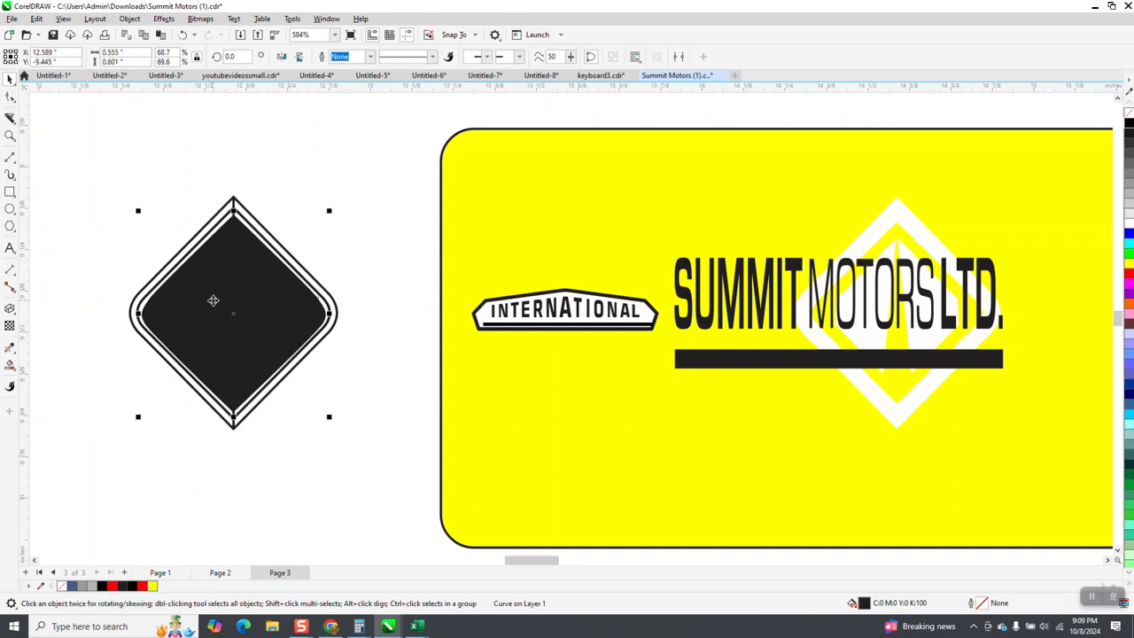
left_click(1129, 115)
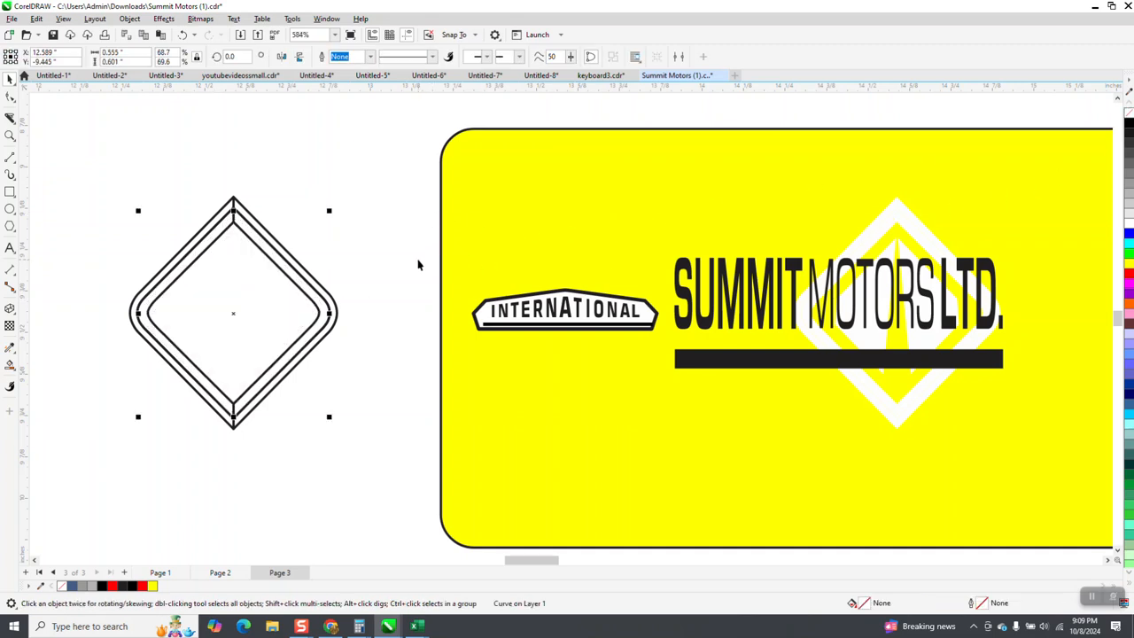
Step: Move the nameplate's black outline and its white background shape 2 inches right, clear of the lettering
scroll(417, 264, "down", 1)
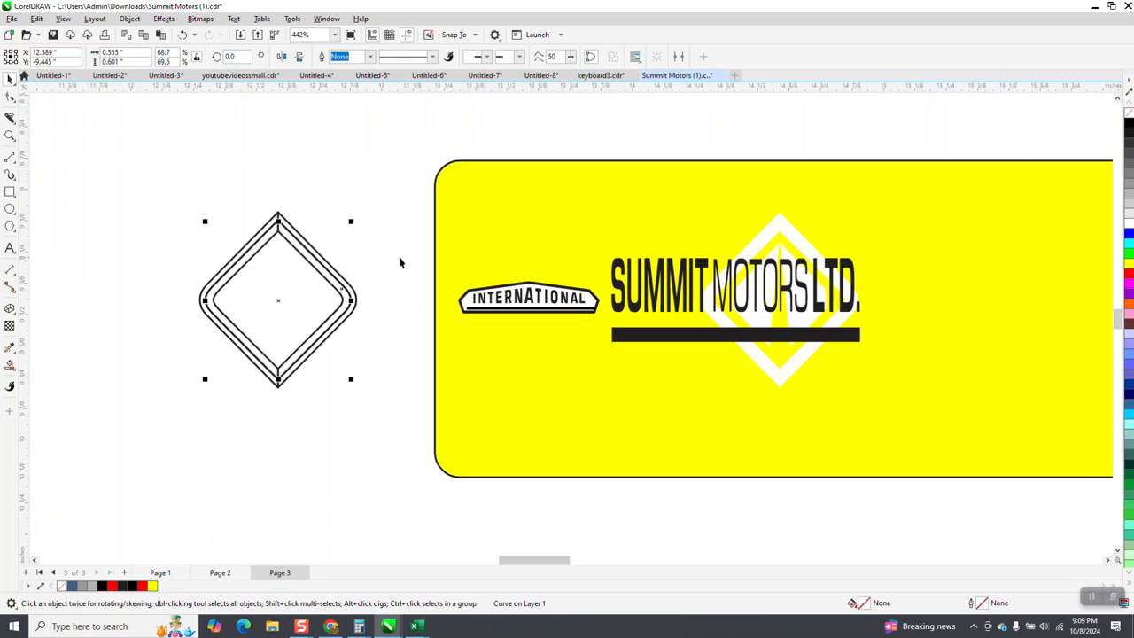
left_click(467, 301)
key("Tab")
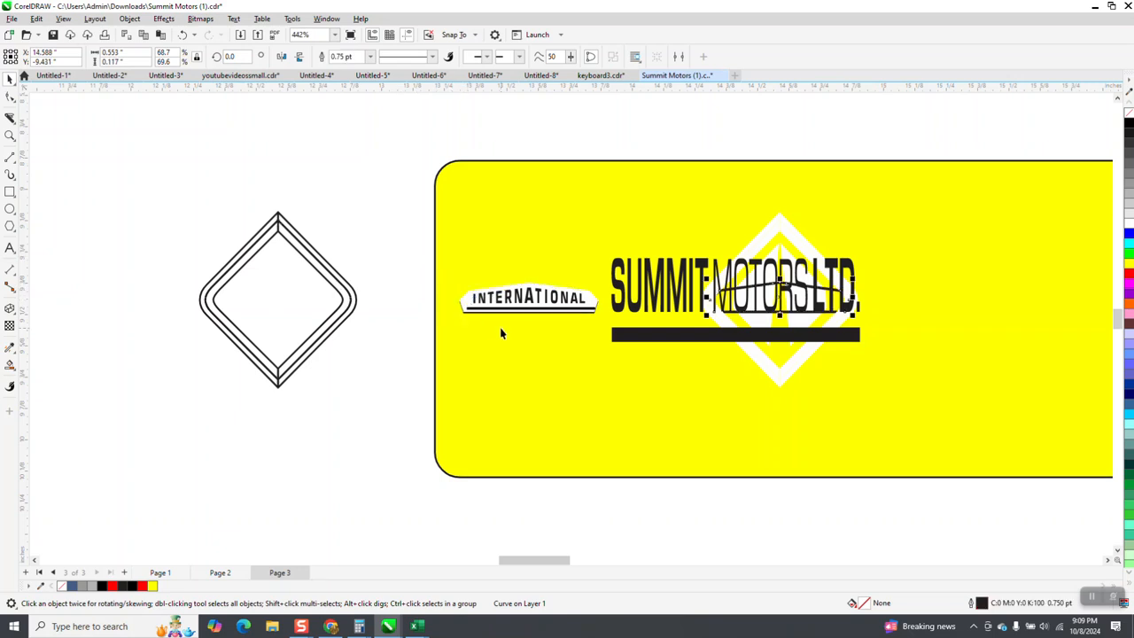
key("Right")
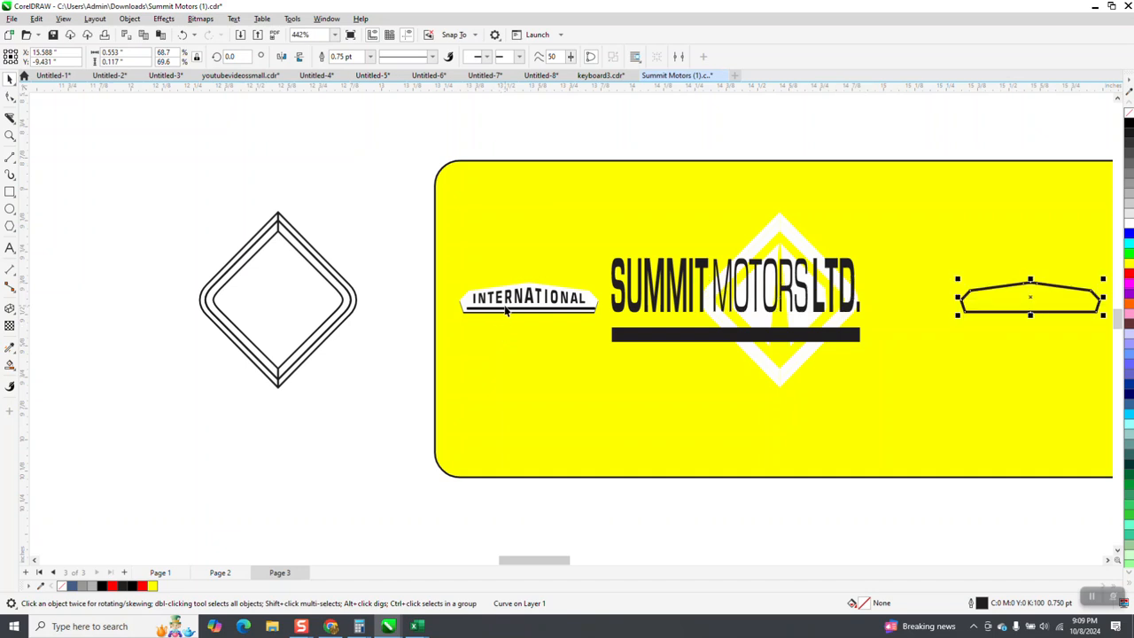
left_click(468, 302)
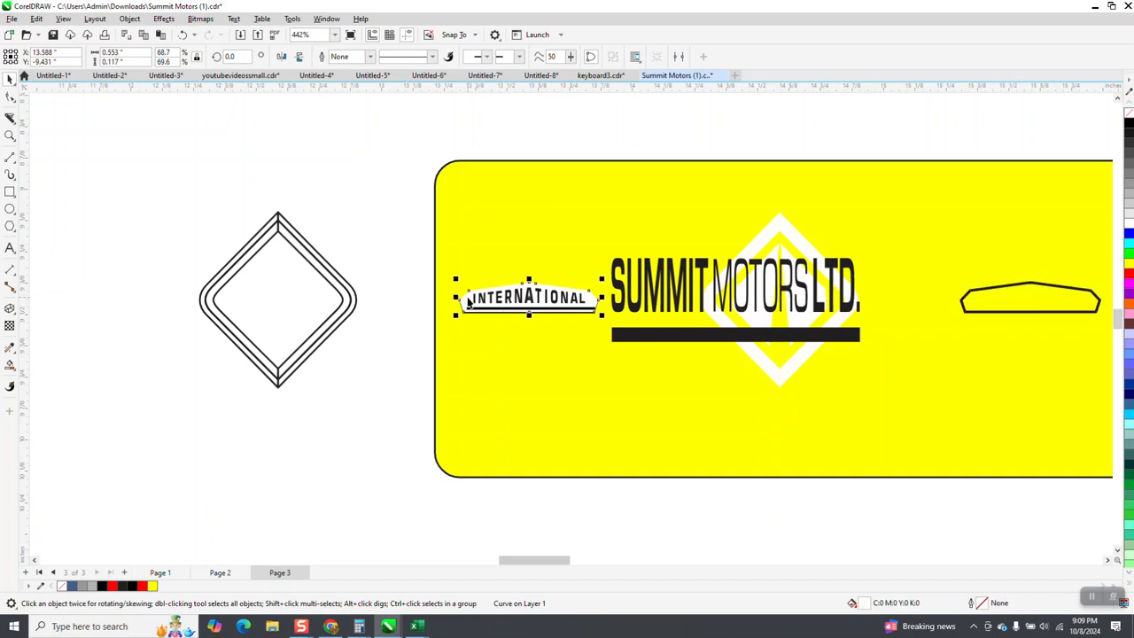
key("Right")
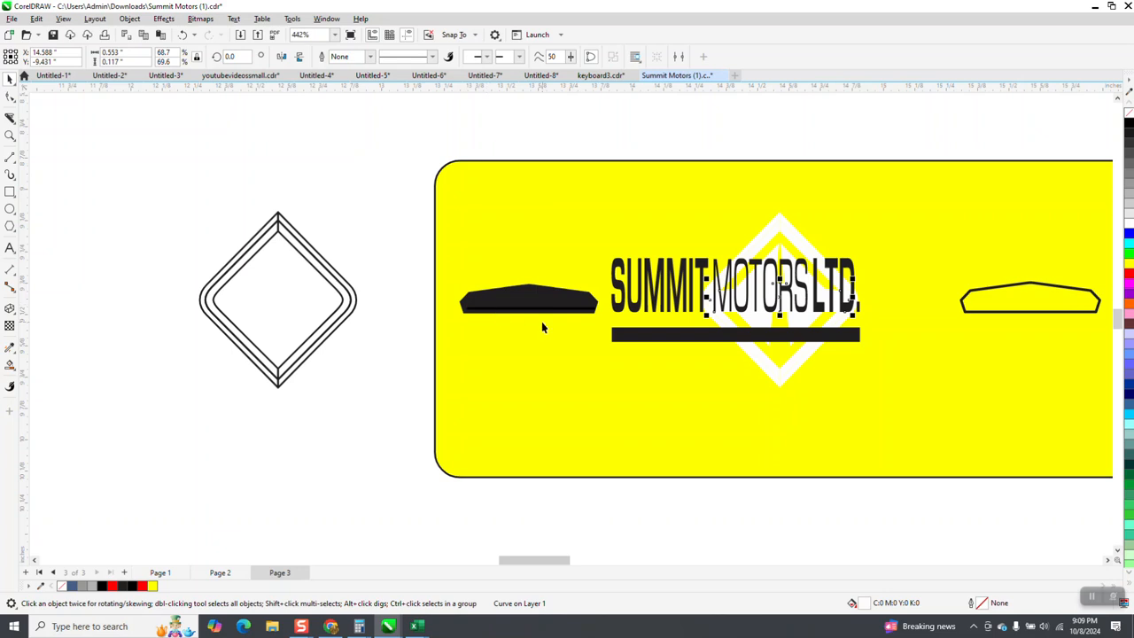
key("Right")
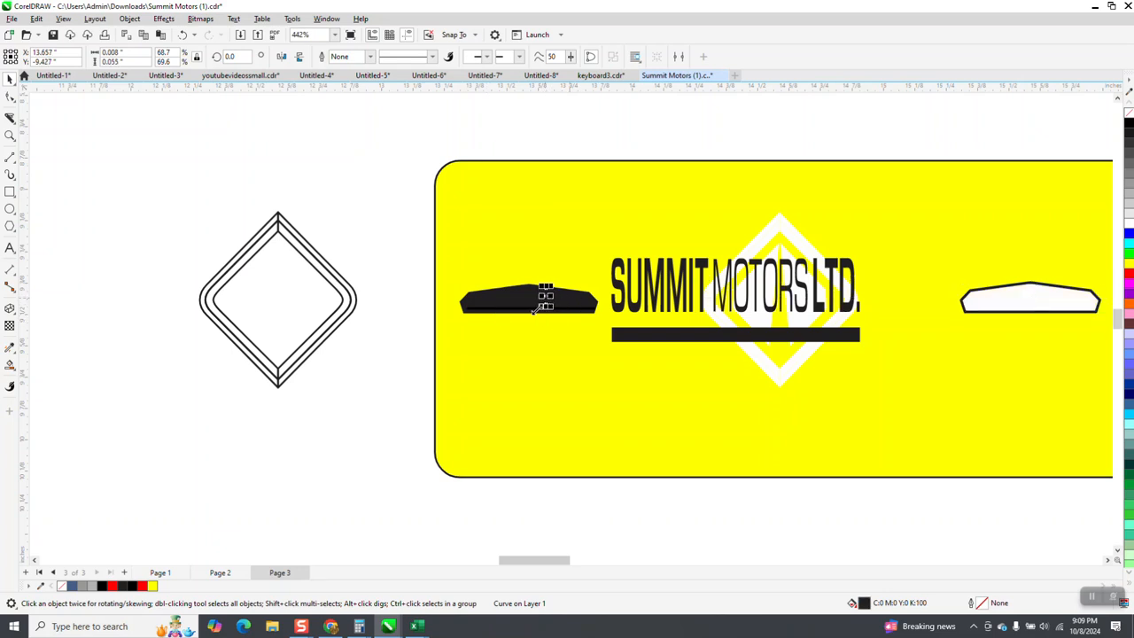
Step: Remove the fill from the black nameplate shape behind the INTERNATIONAL lettering
left_click(527, 293)
left_click(527, 293)
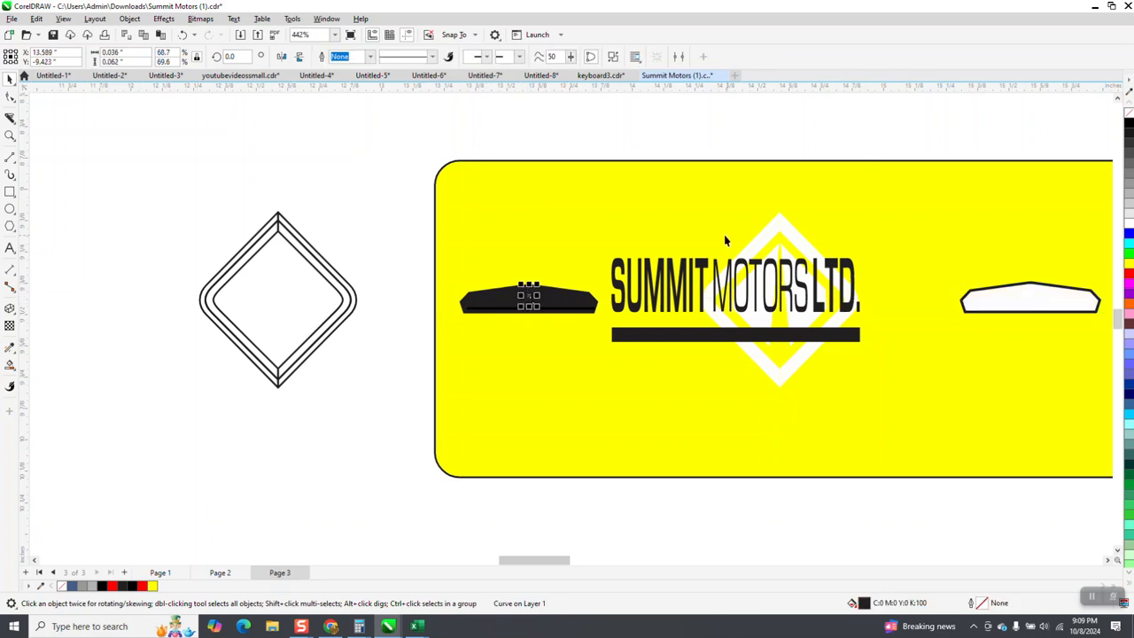
left_click(408, 255)
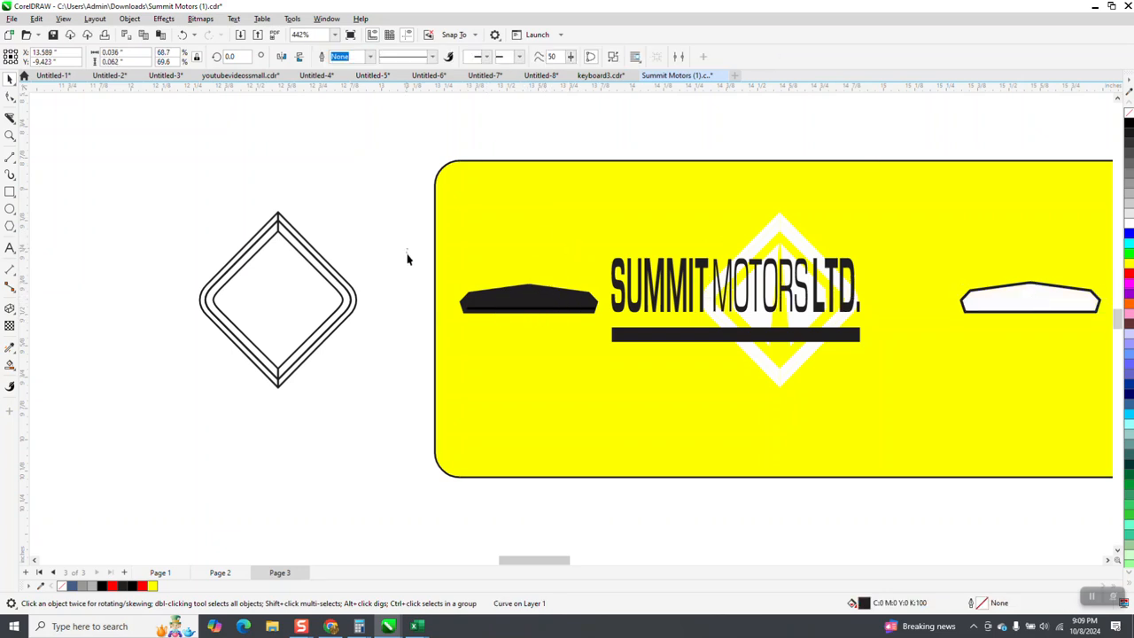
left_click(462, 305)
left_click(1130, 118)
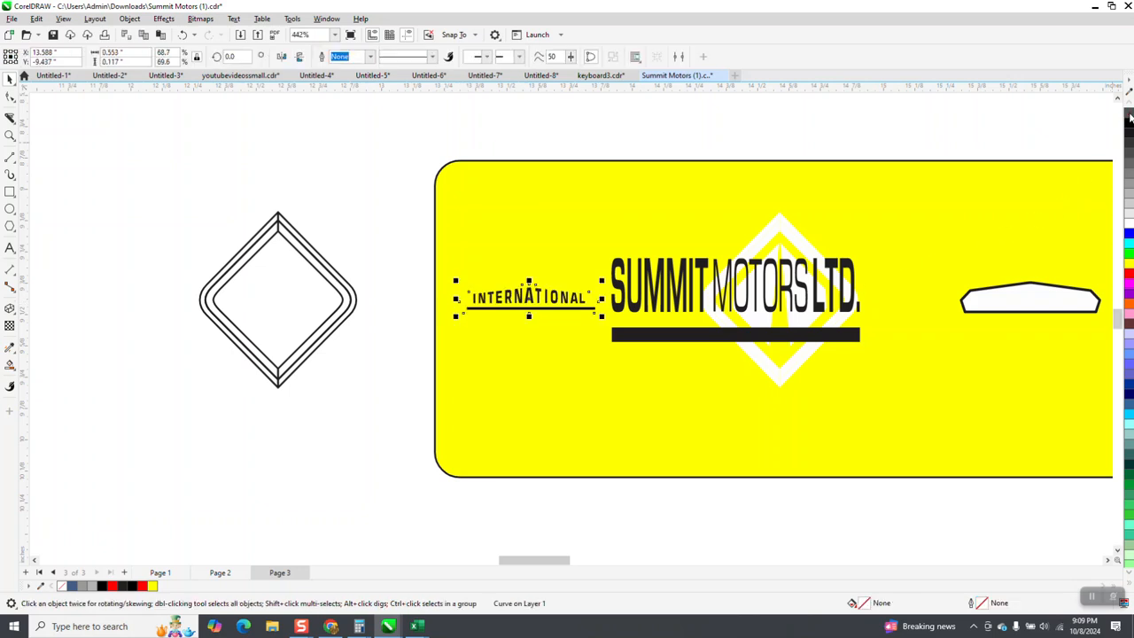
Step: Move the nameplate outline 2 inches left around the lettering, and move the outline, lettering and underline together 1 inch left onto the outlined diamond
left_click(1055, 294)
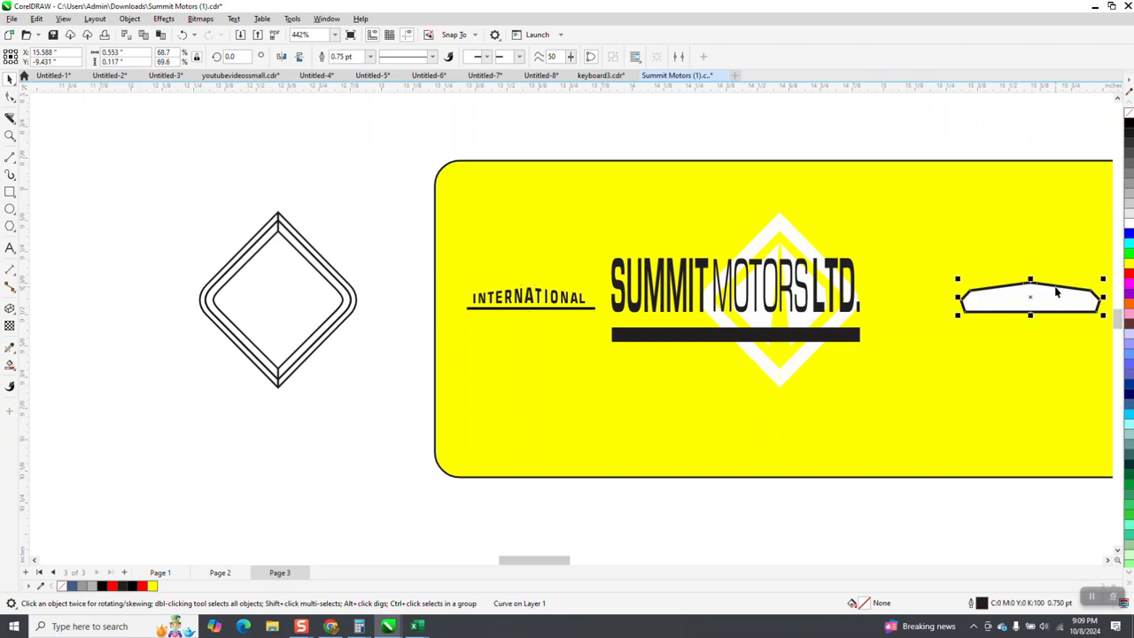
key("Left")
key("Left")
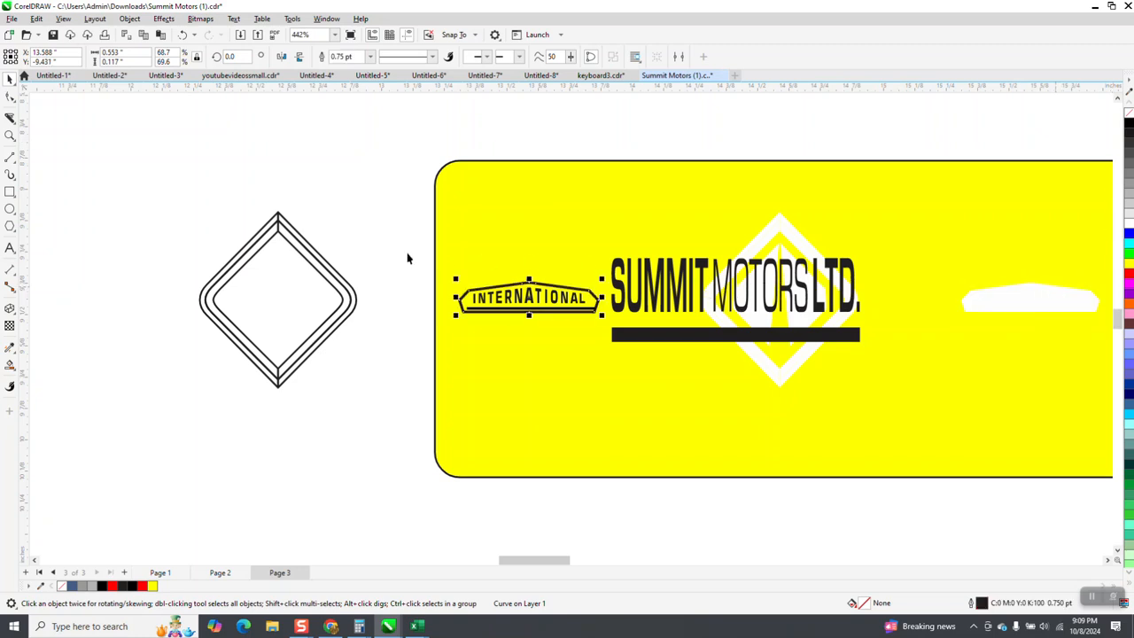
left_click_drag(372, 261, 620, 345)
key("Left")
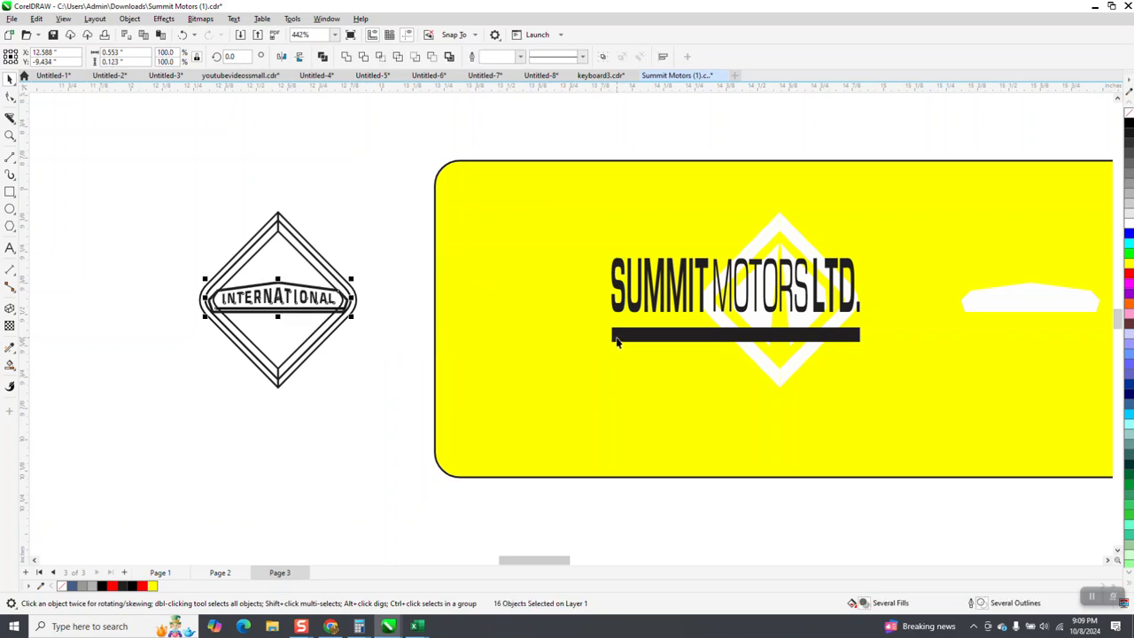
Step: Move each letter of the INTERNATIONAL lettering 1 inch left, out of the nameplate and clear of the diamond
left_click(8, 135)
left_click_drag(152, 247, 365, 350)
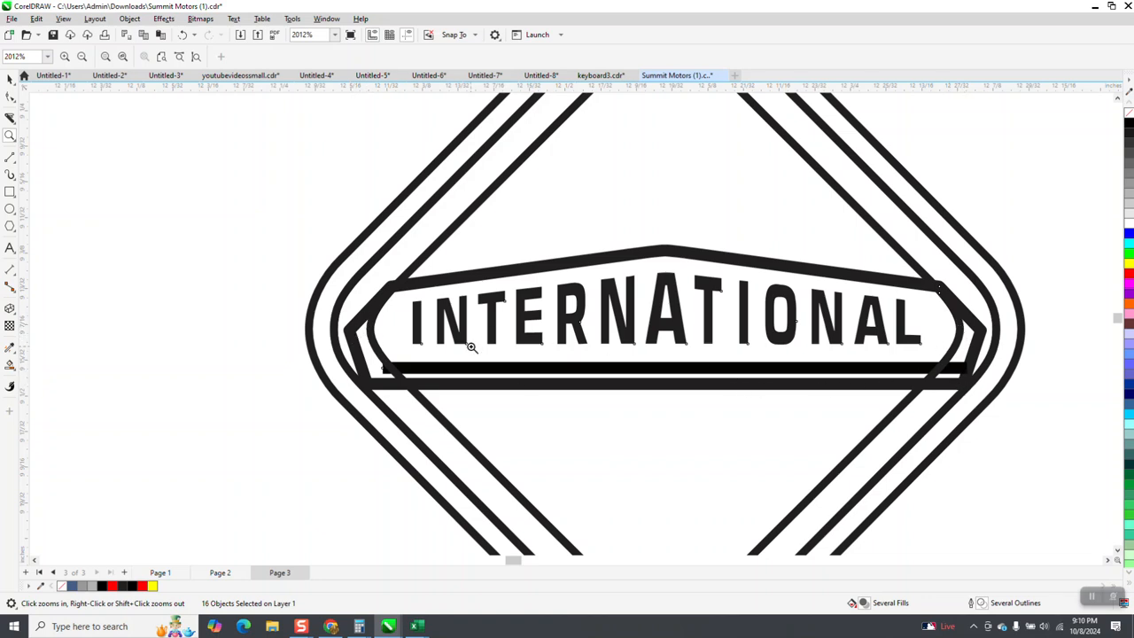
left_click(10, 78)
scroll(150, 218, "down", 2)
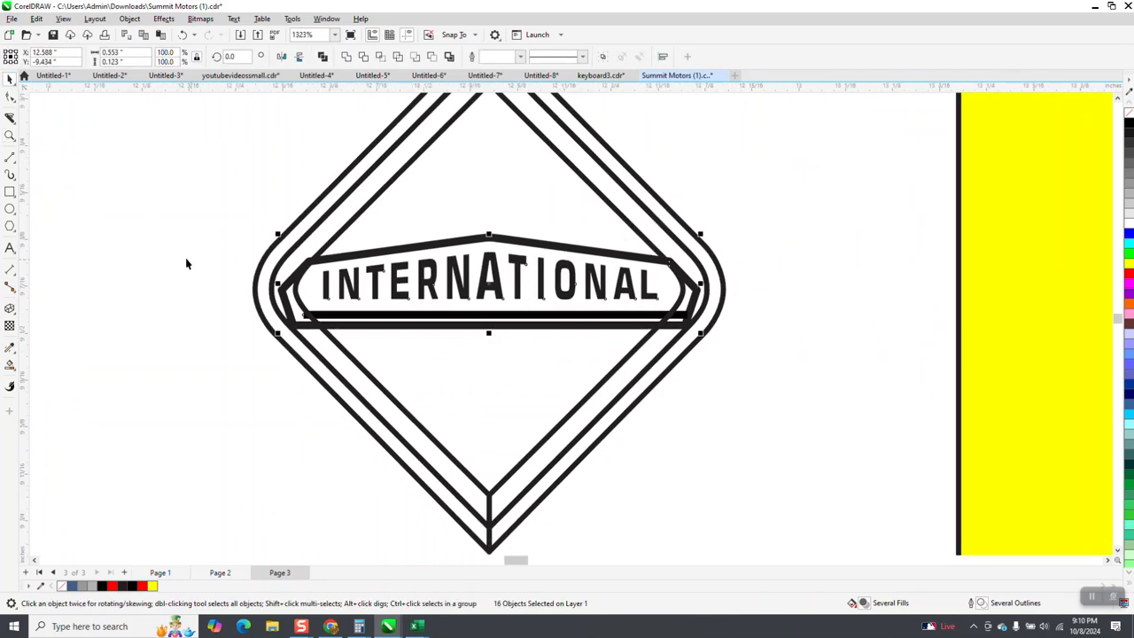
left_click(186, 263)
left_click(328, 281)
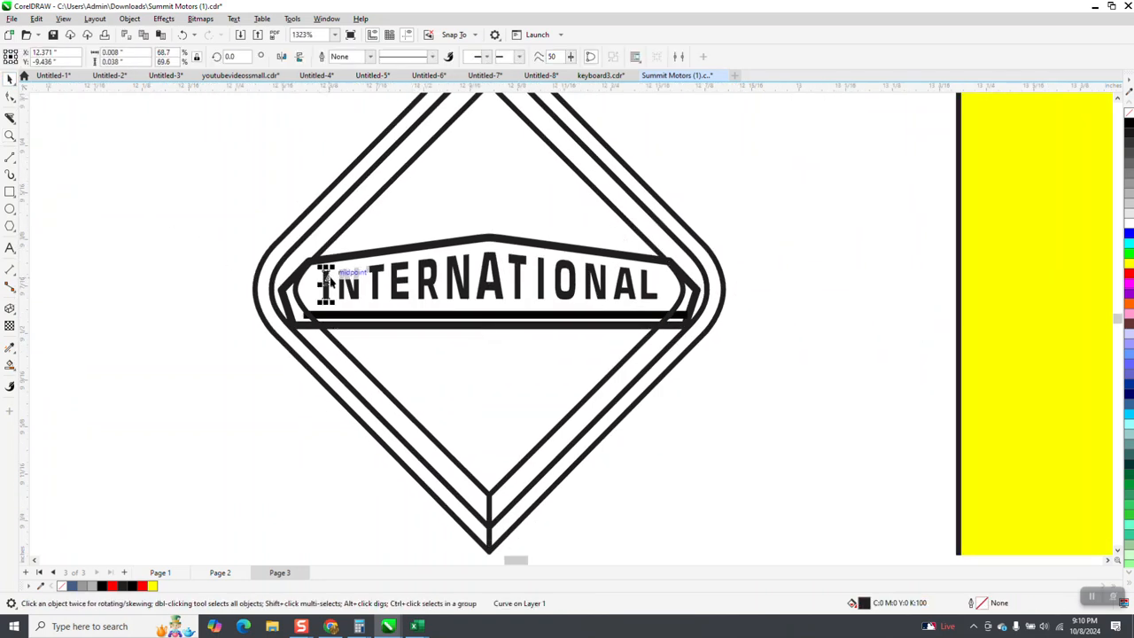
key("Delete")
left_click(348, 282)
key("Delete")
left_click(374, 282)
key("Delete")
left_click(397, 282)
key("Delete")
left_click(435, 276)
key("Delete")
left_click(468, 280)
key("Delete")
left_click(498, 282)
key("Delete")
left_click(515, 270)
key("Delete")
left_click(538, 271)
key("Delete")
left_click(572, 274)
key("Delete")
left_click(592, 279)
key("Delete")
left_click(627, 280)
key("Delete")
left_click(644, 283)
key("Delete")
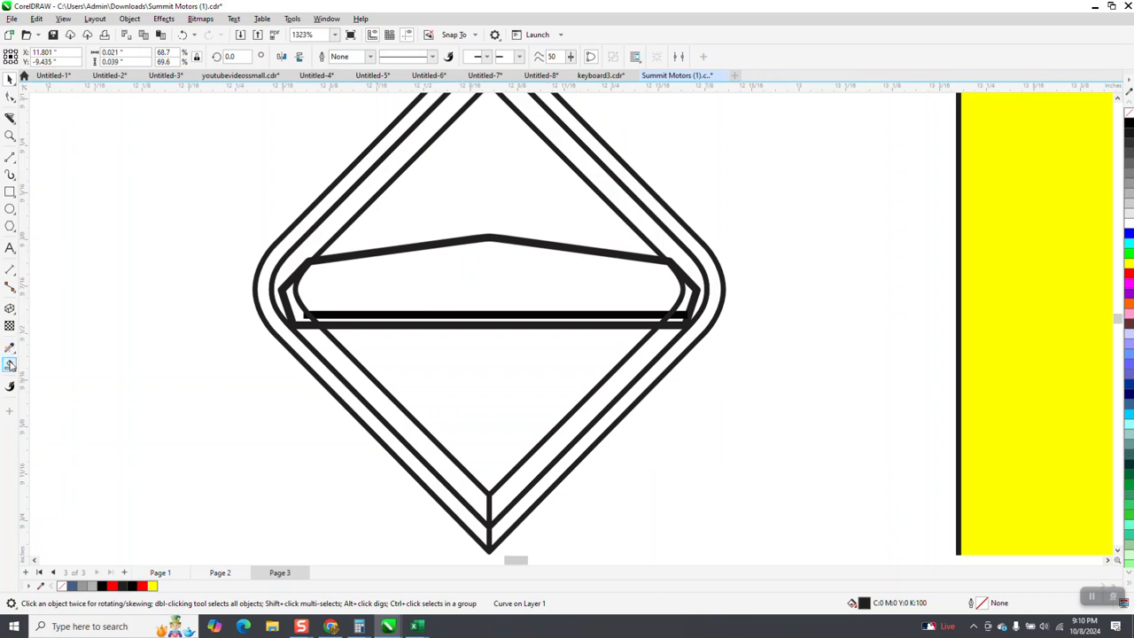
Step: Smart-fill the nameplate area above the underline with blue and no outline, and move the filled shape 1 inch right
left_click(10, 365)
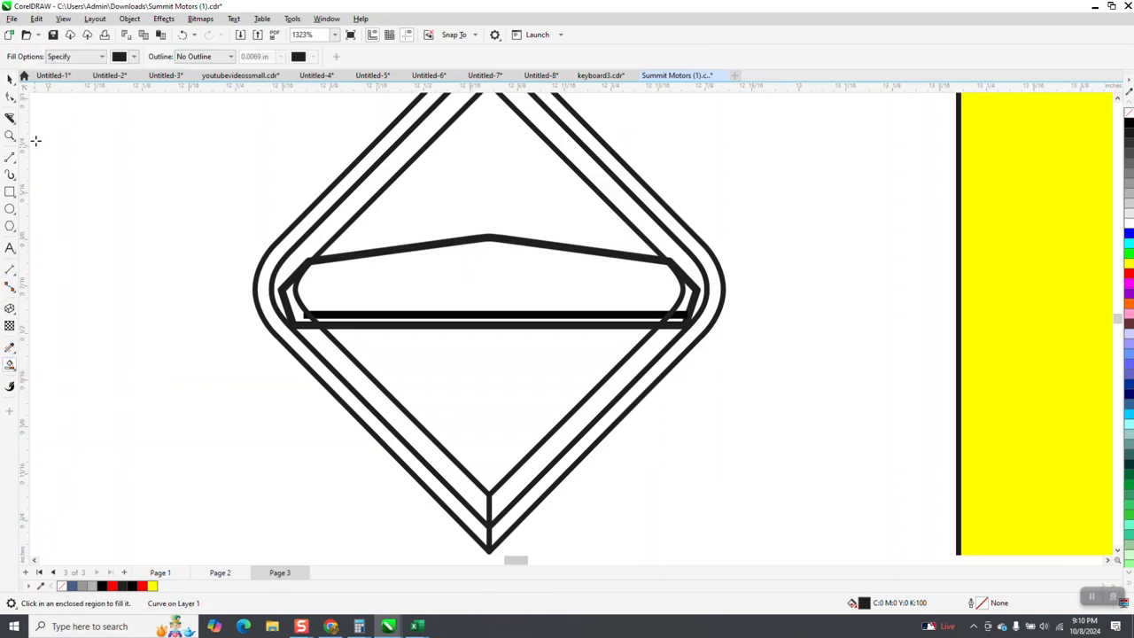
left_click(133, 56)
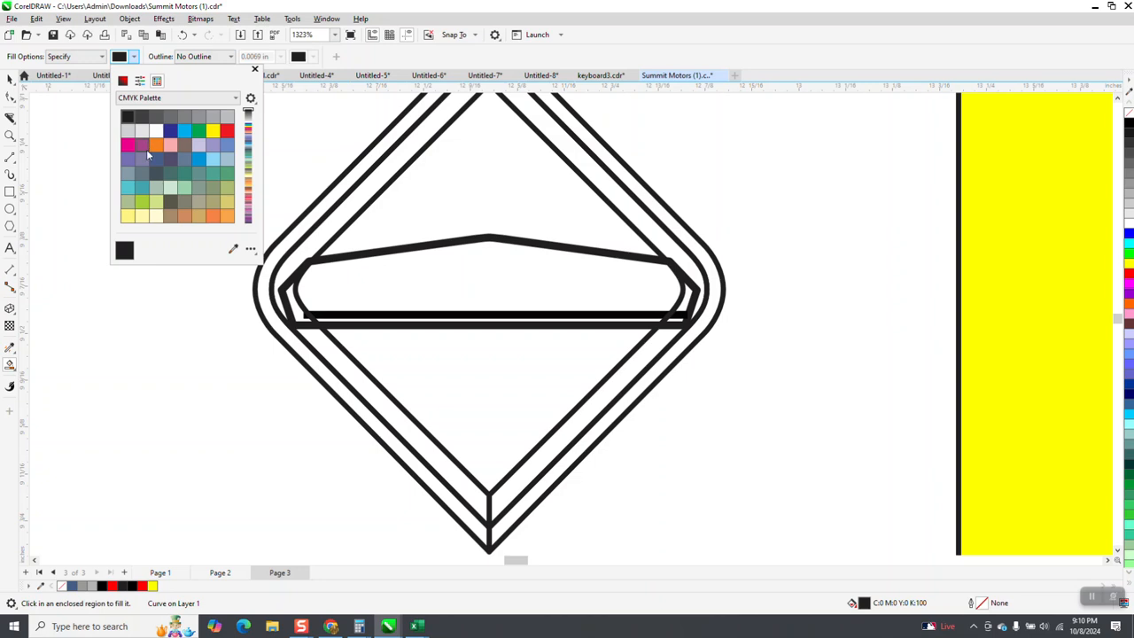
left_click(170, 131)
left_click(431, 281)
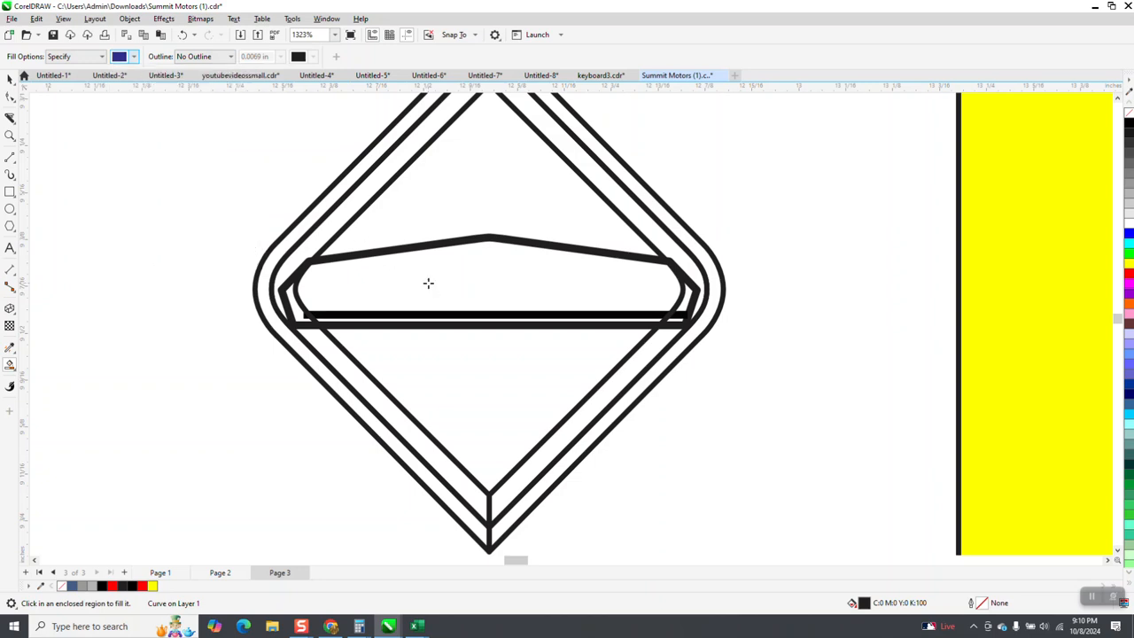
left_click(423, 278)
scroll(111, 245, "down", 1)
key("Right")
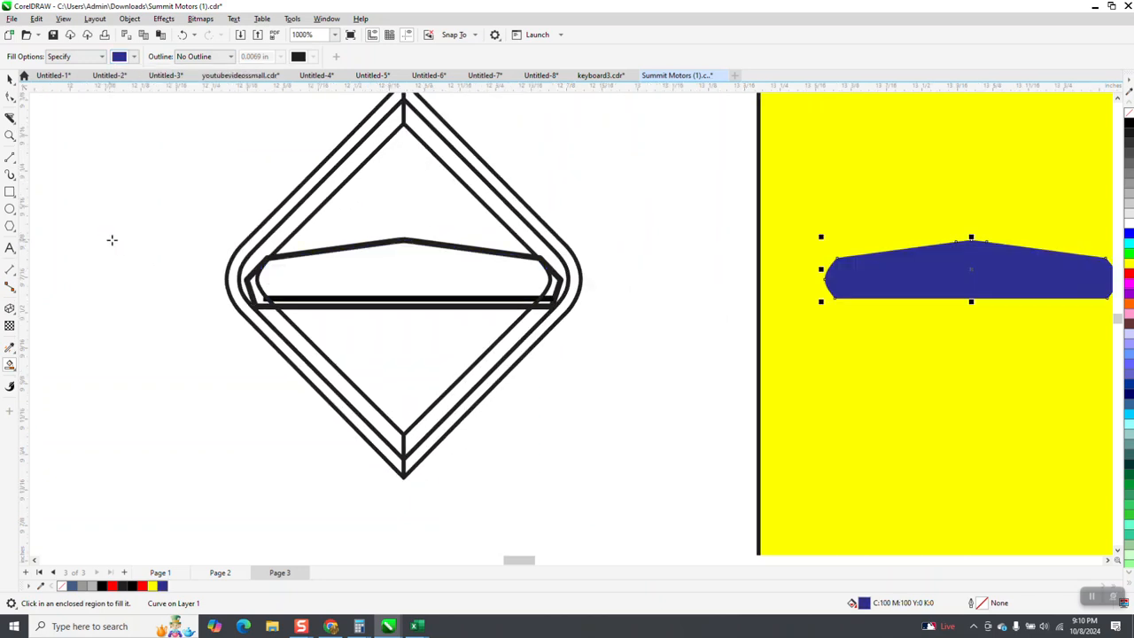
Step: Move the black underline 1 inch down out of the emblem and delete the blue shape
left_click(10, 78)
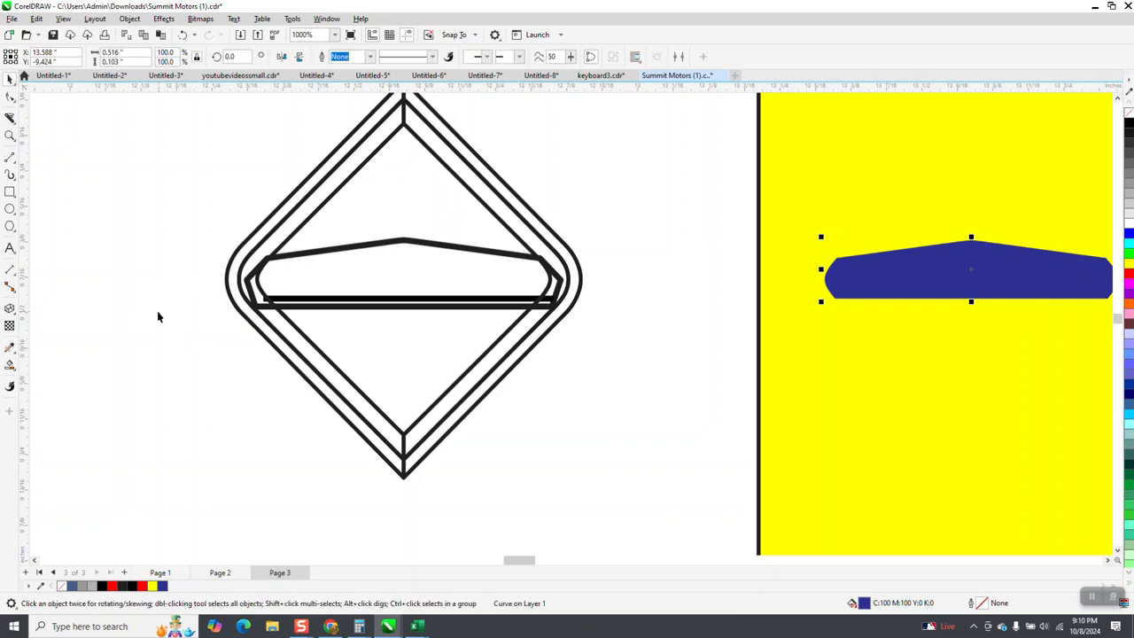
left_click(198, 344)
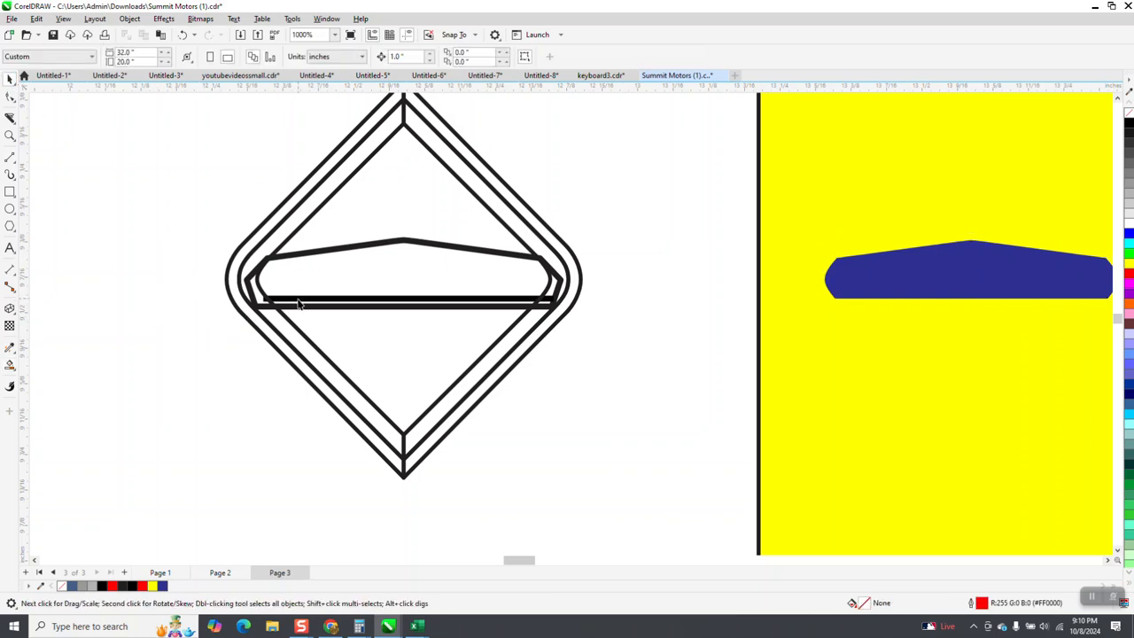
left_click(299, 302)
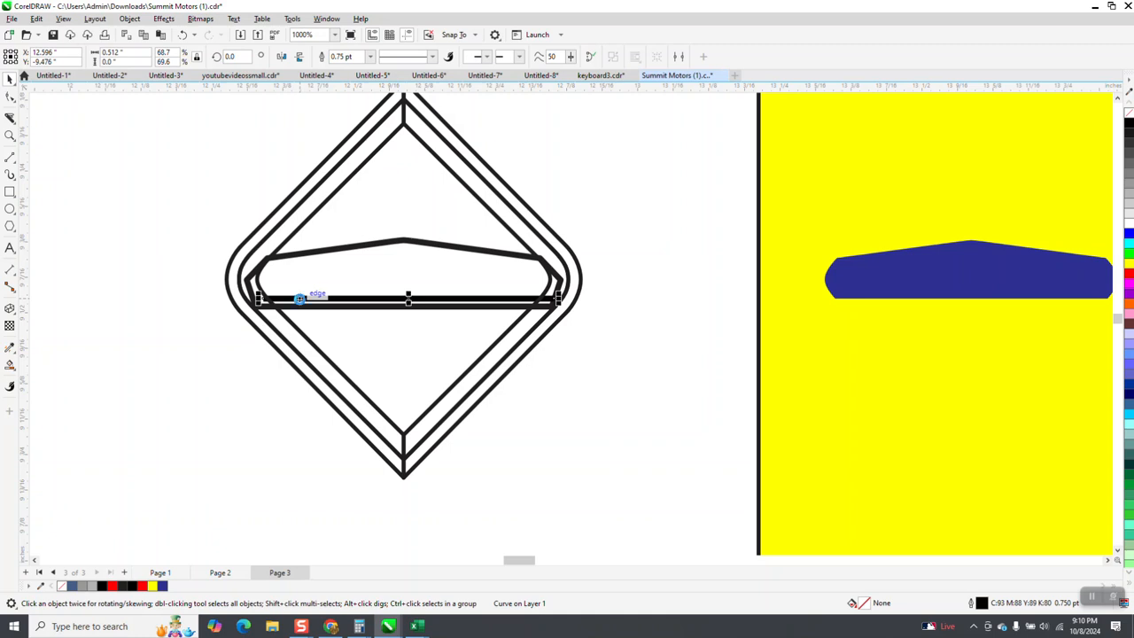
key("Down")
left_click(831, 280)
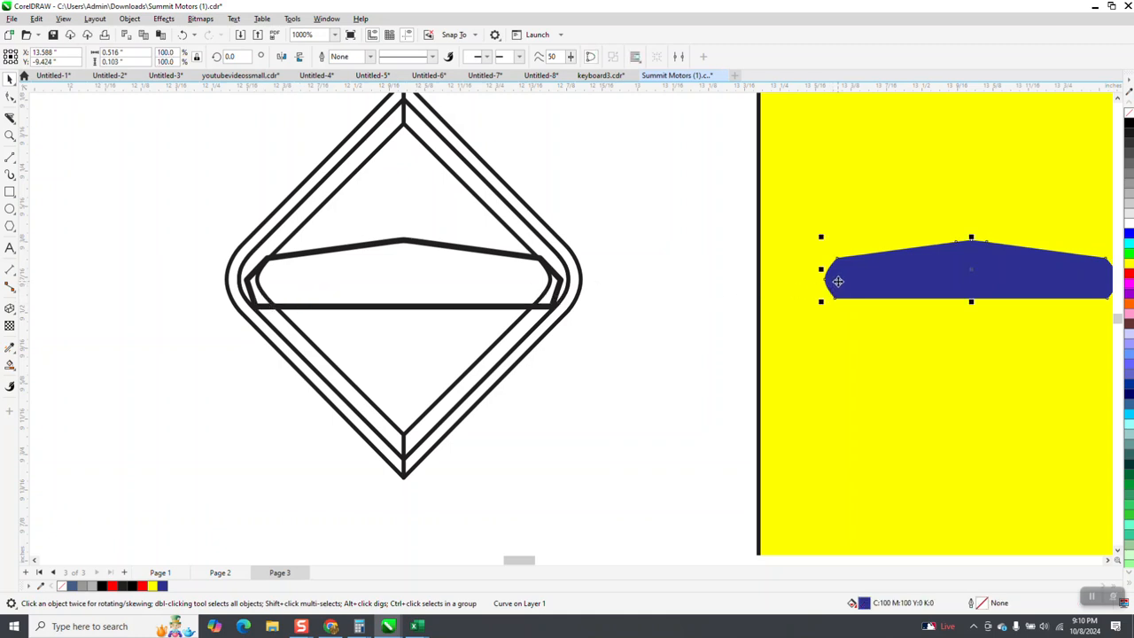
key("Delete")
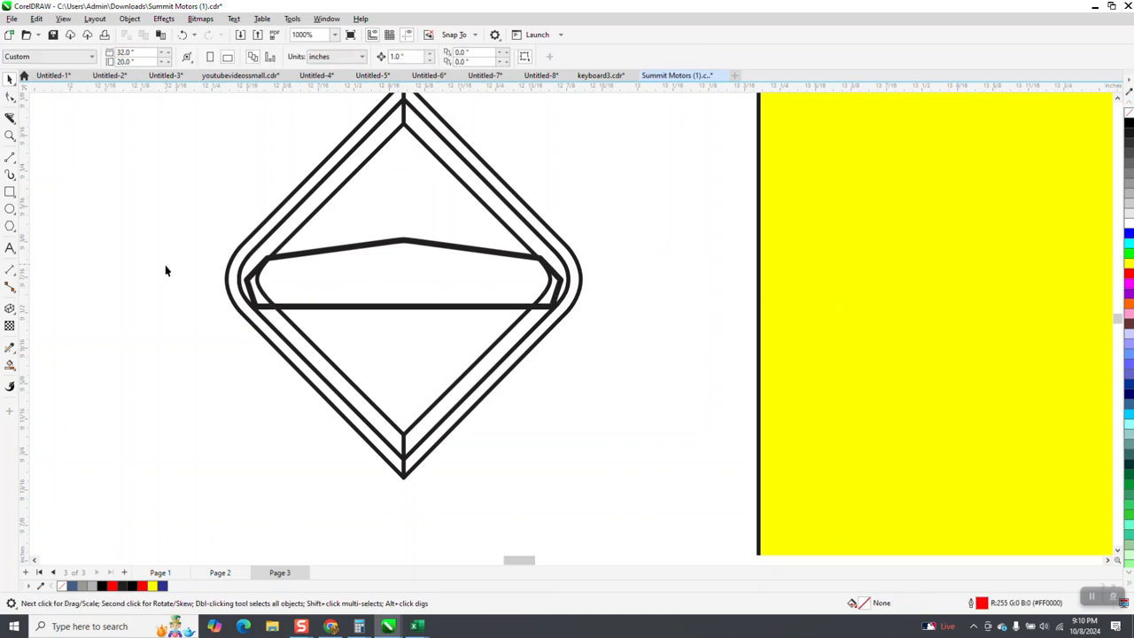
Step: Smart-fill the whole nameplate area inside the inner diamond with blue and move the filled shape 1 inch right
left_click(10, 364)
left_click(362, 276)
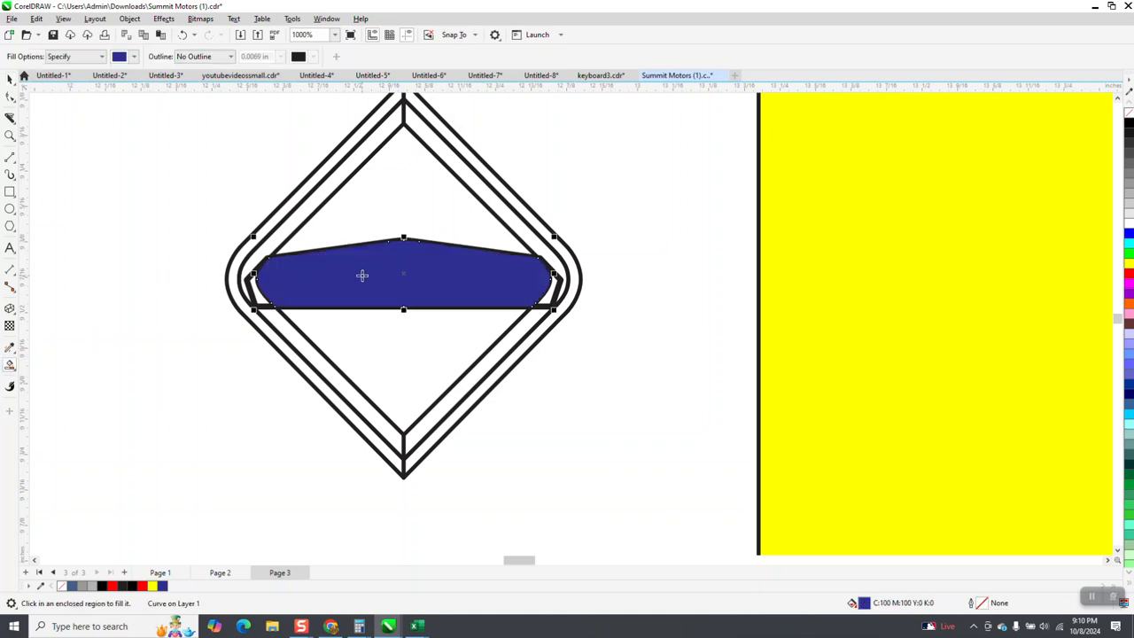
key("Right")
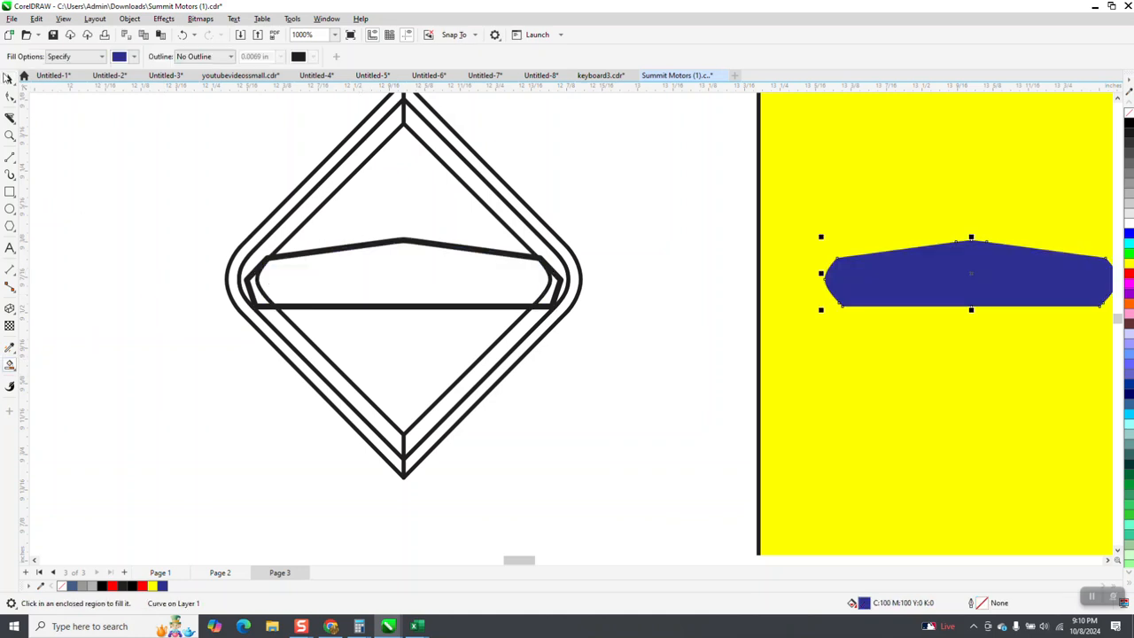
left_click(8, 78)
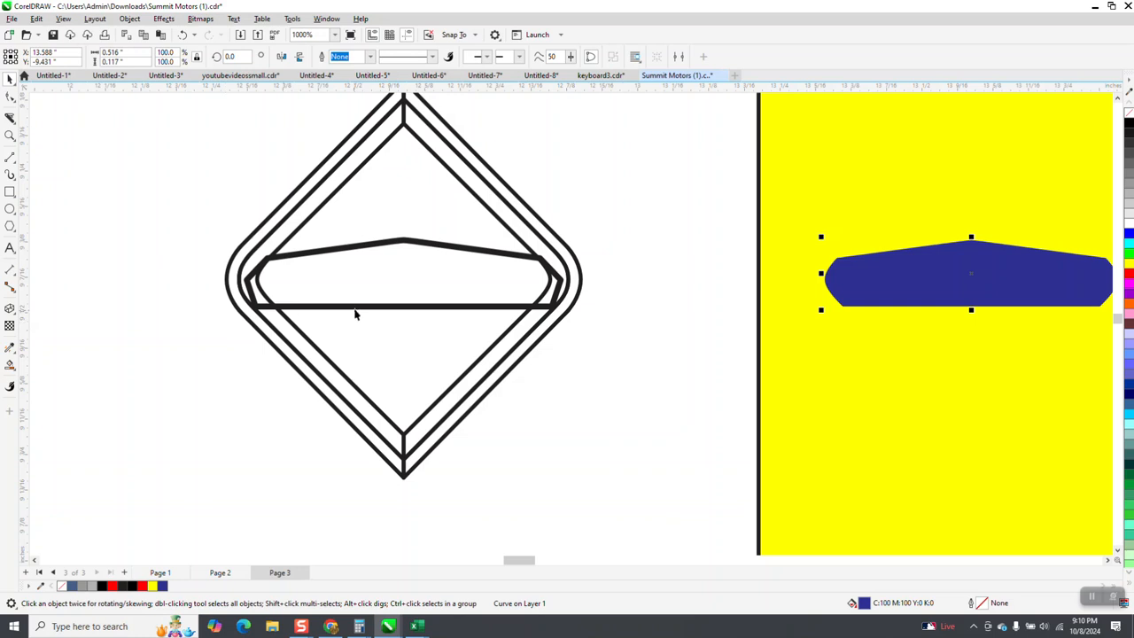
Step: Delete the original thick nameplate outline from the diamond
left_click(356, 308)
key("Delete")
scroll(373, 274, "down", 2)
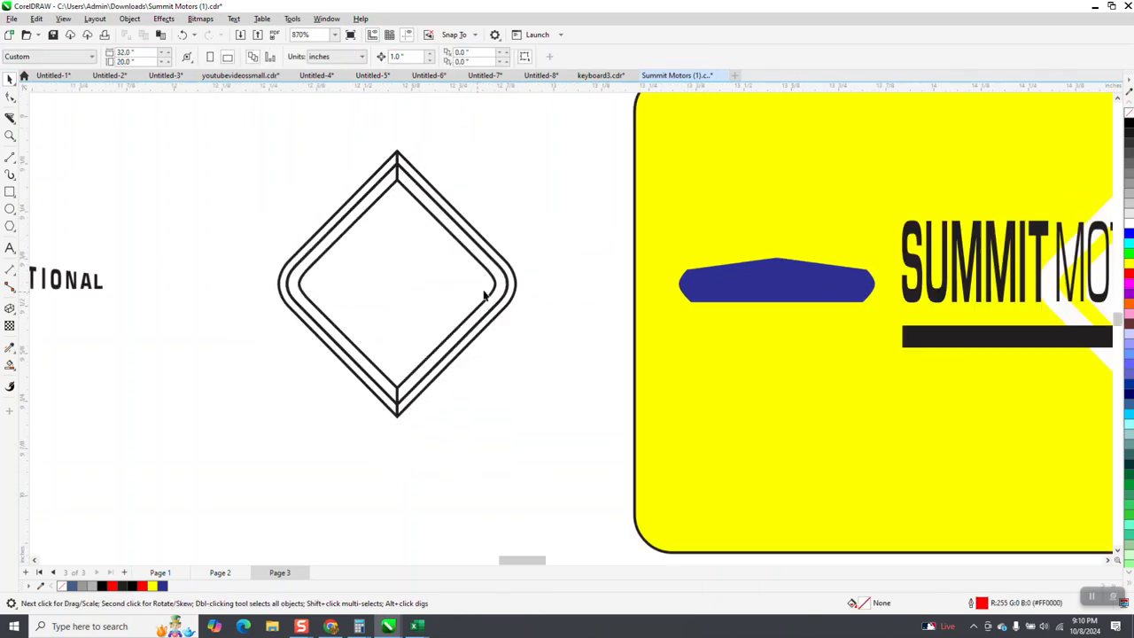
Step: Move the blue nameplate shape 1 inch left into the diamond, remove its fill and give it a black outline
left_click_drag(575, 250, 883, 347)
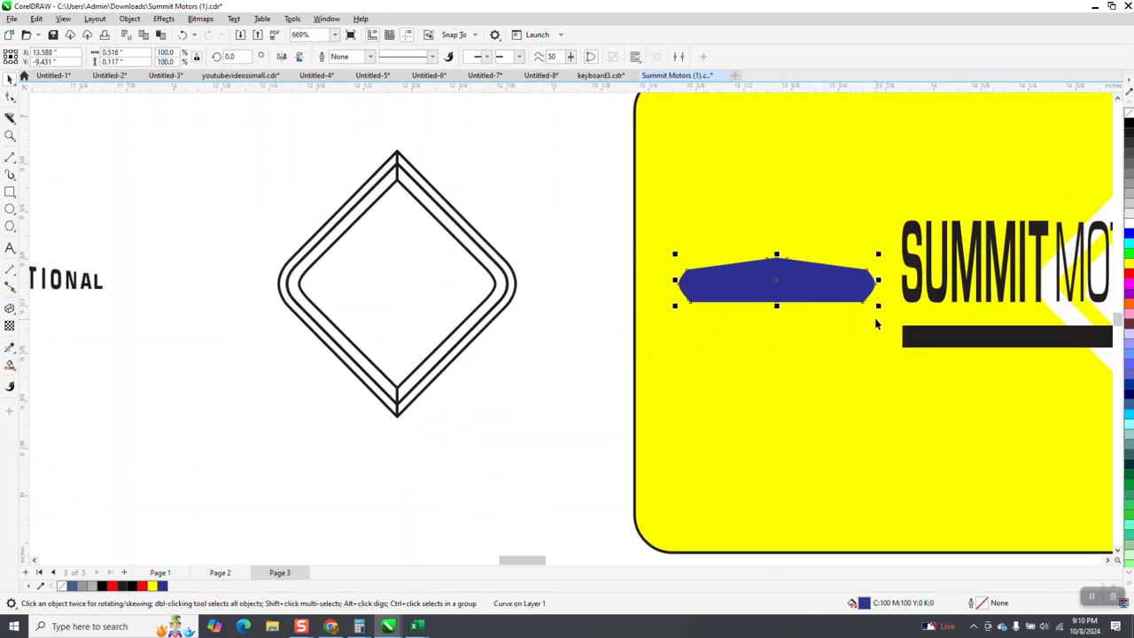
key("c")
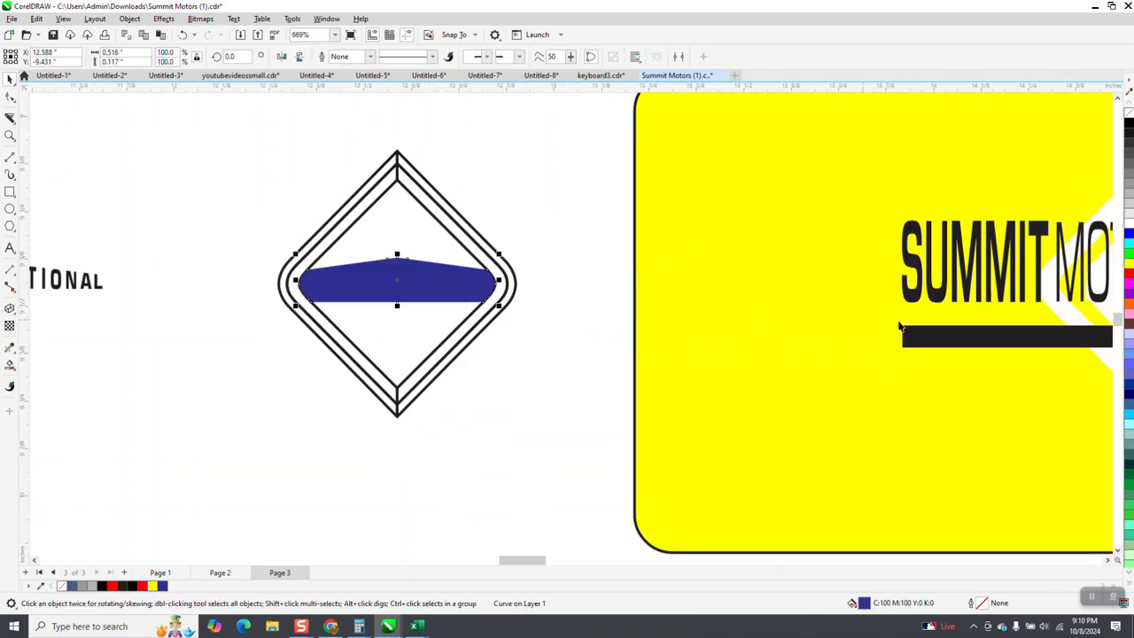
left_click(1129, 118)
right_click(1130, 124)
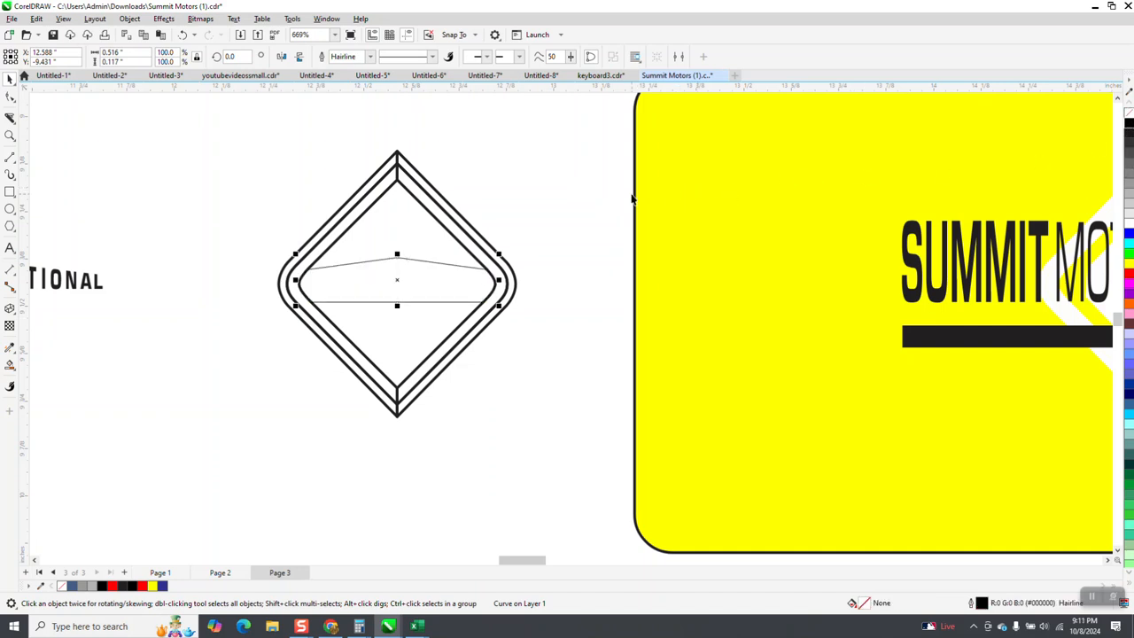
Step: Check the diamond border's outline width and set the new nameplate outline to match at 0.503 pt
left_click(408, 164)
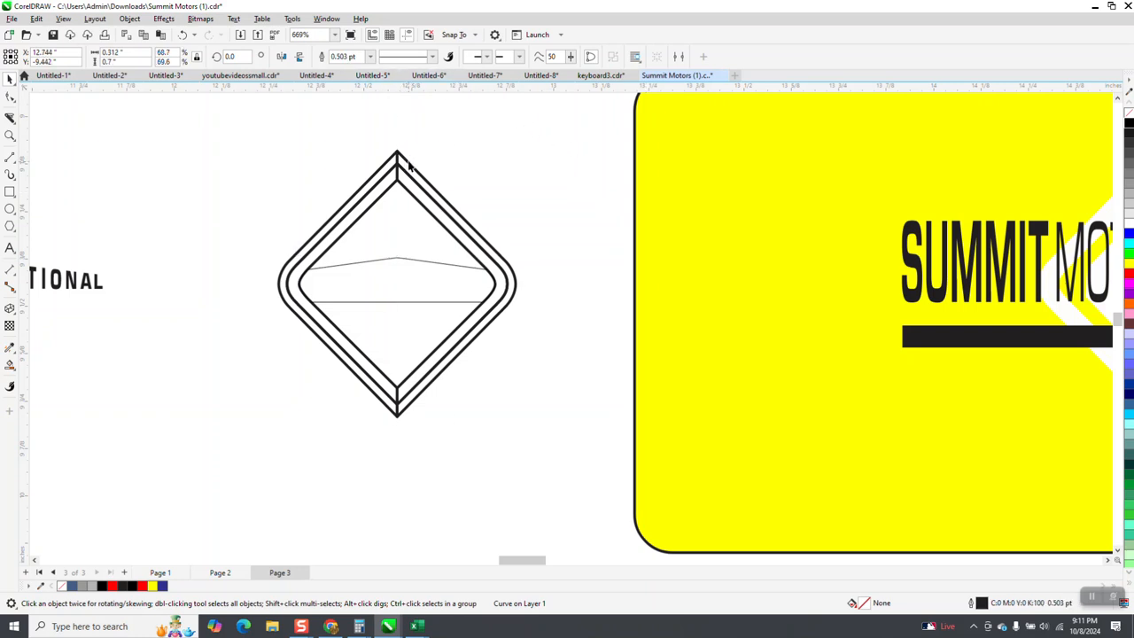
left_click(380, 107)
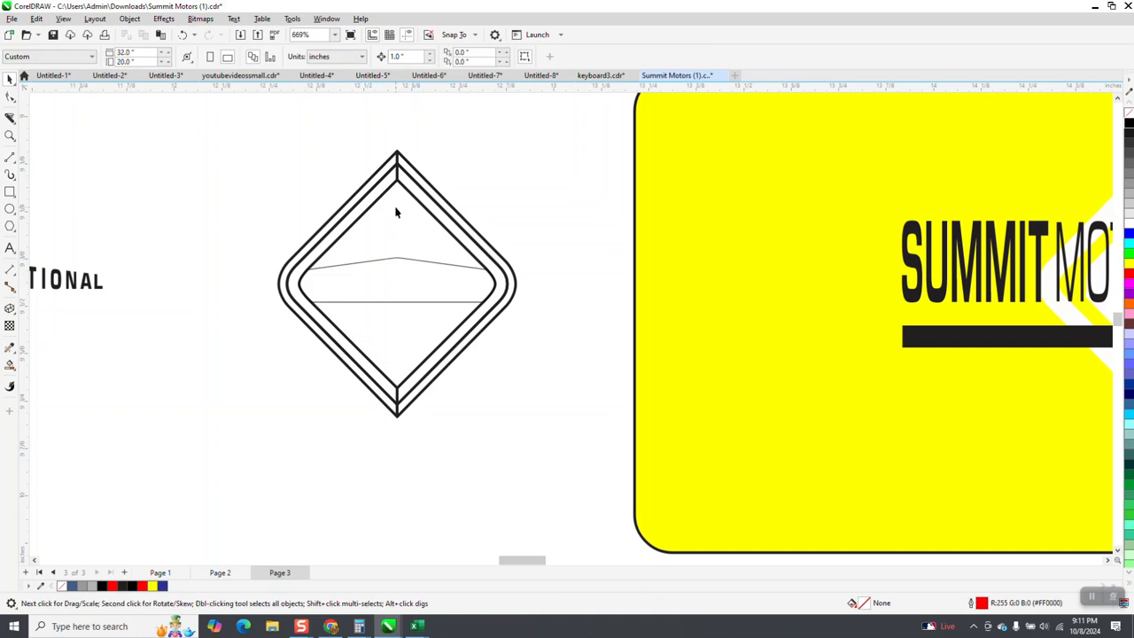
left_click(419, 265)
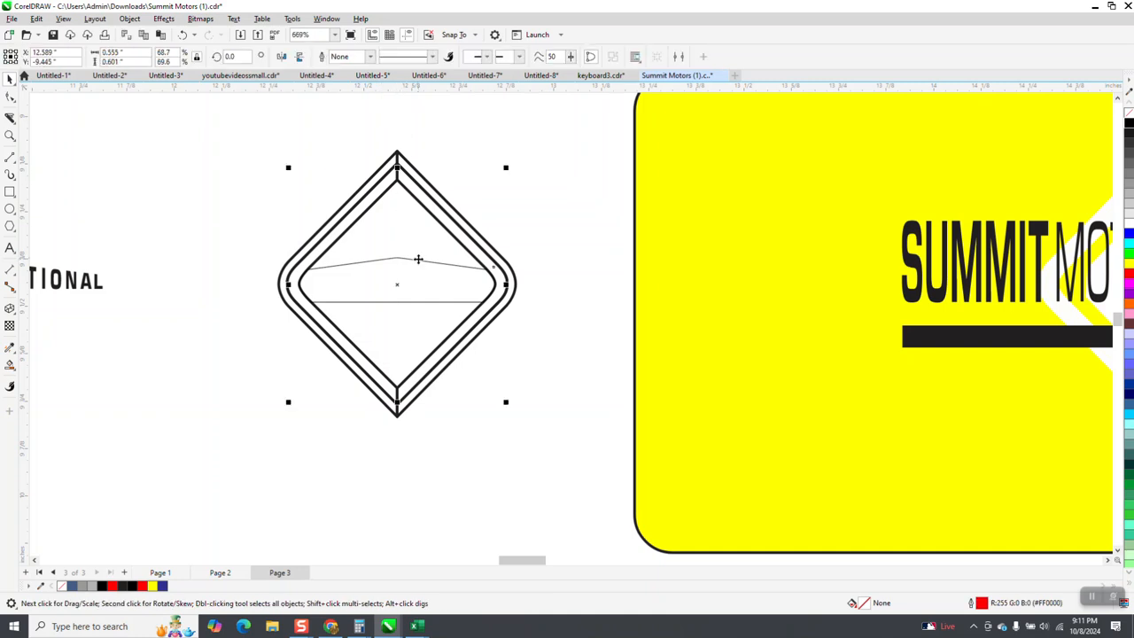
left_click(371, 59)
left_click(514, 167)
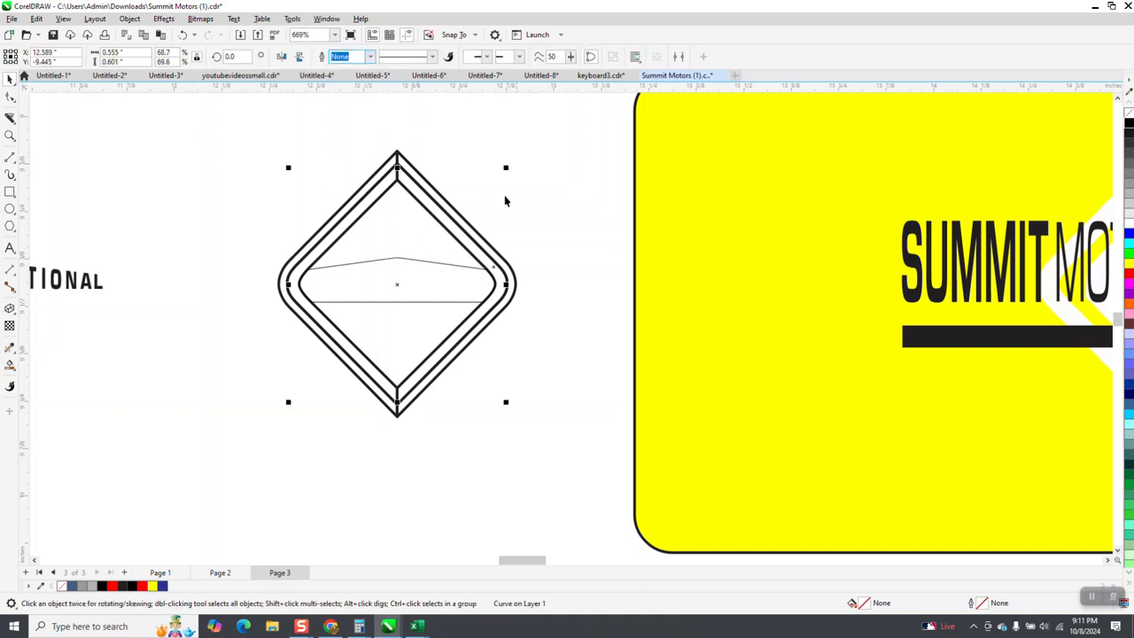
left_click(438, 263)
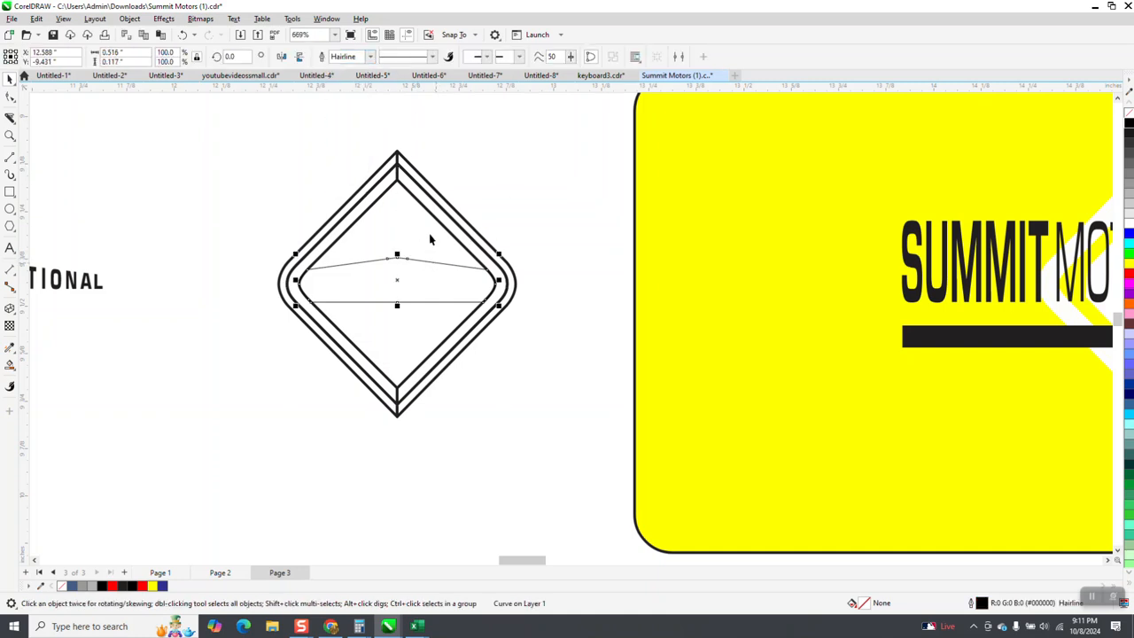
left_click(371, 58)
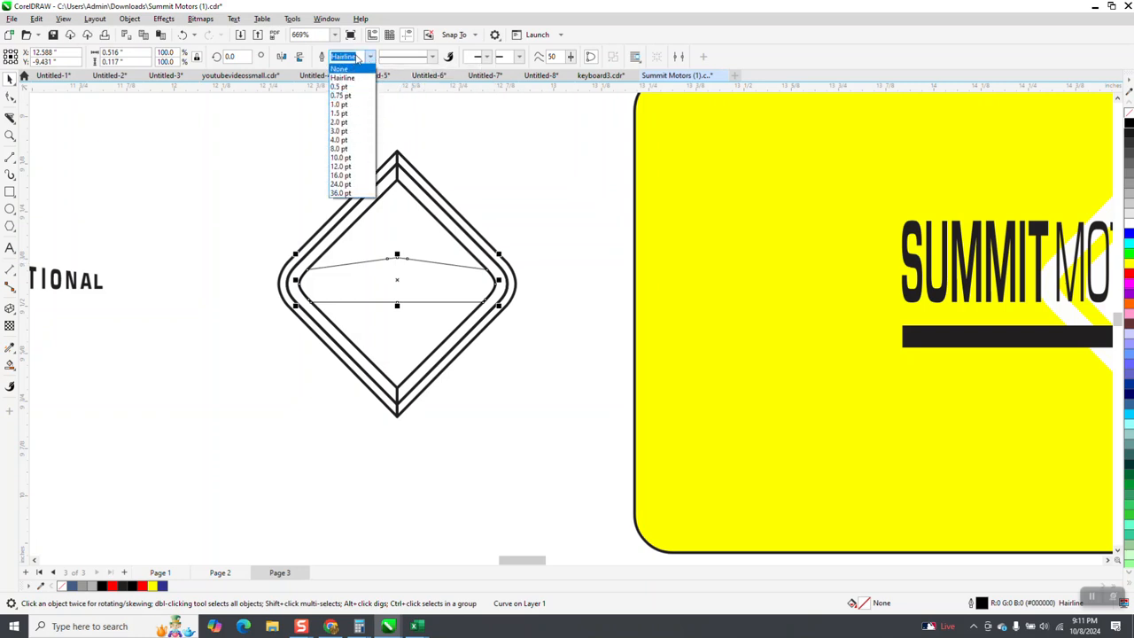
left_click(357, 59)
type("5.03")
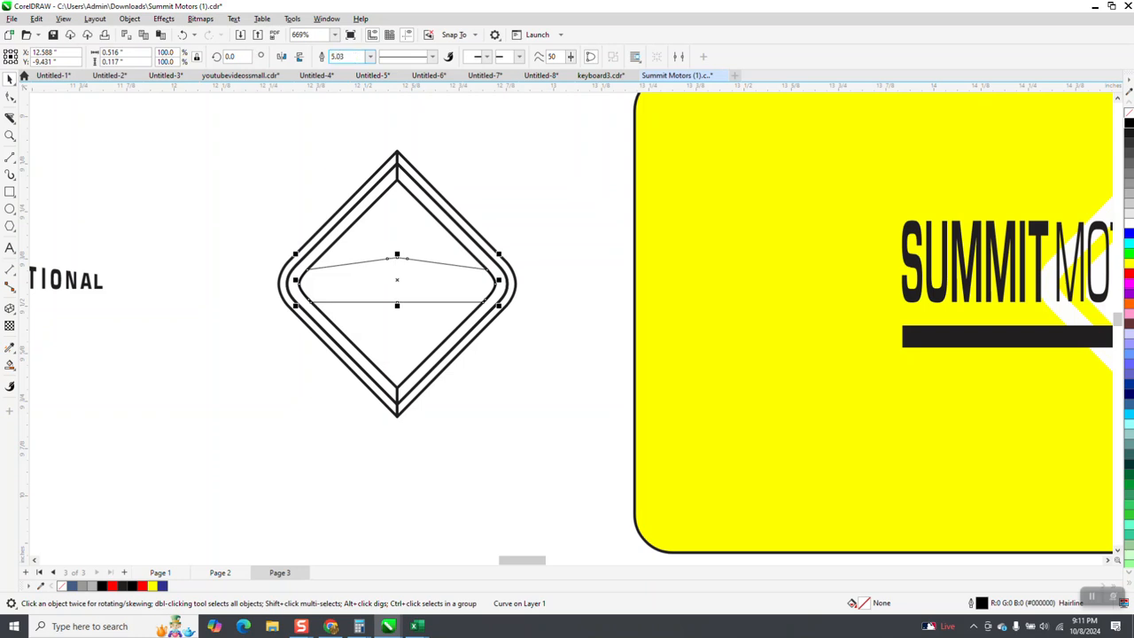
key("Return")
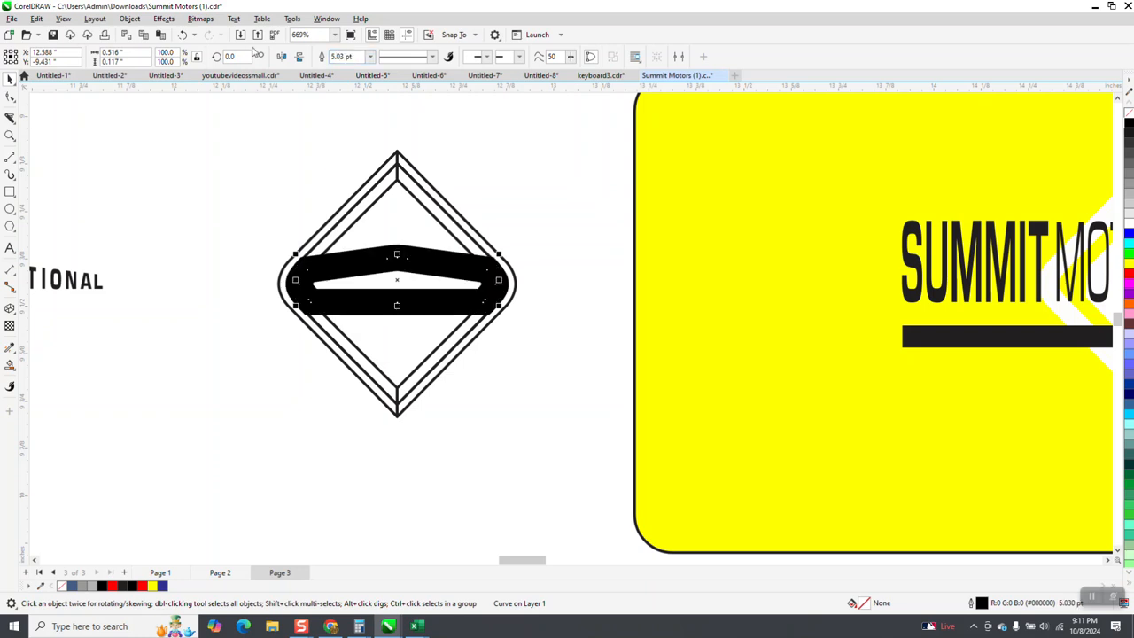
left_click_drag(352, 58, 309, 64)
key("BackSpace")
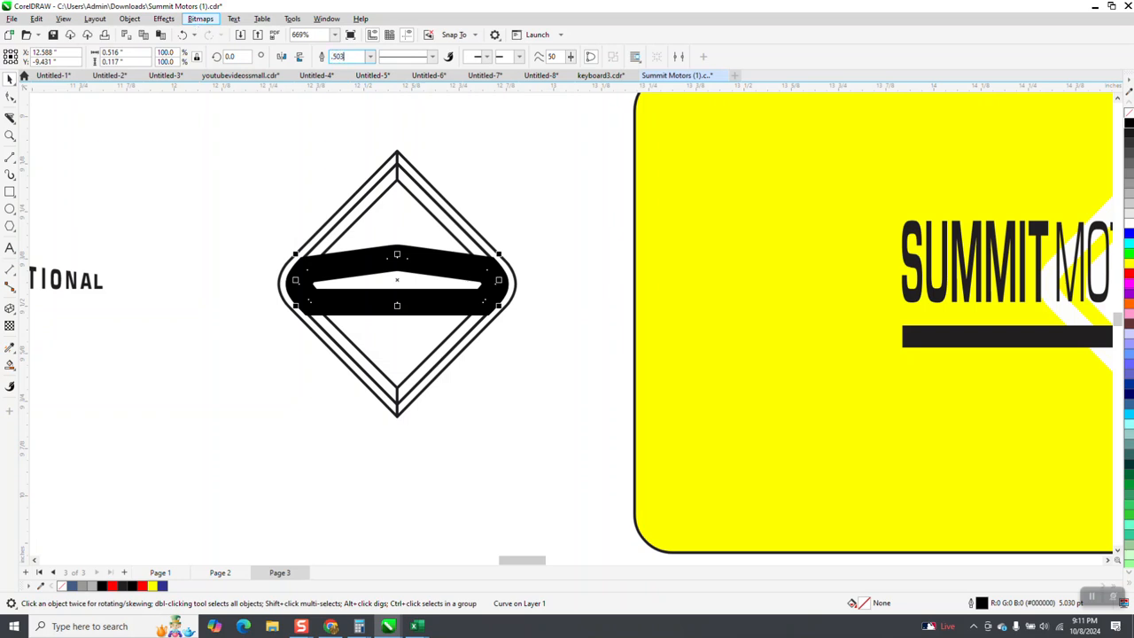
key("Return")
Step: Move the black underline 1 inch up into the nameplate
scroll(398, 328, "down", 1)
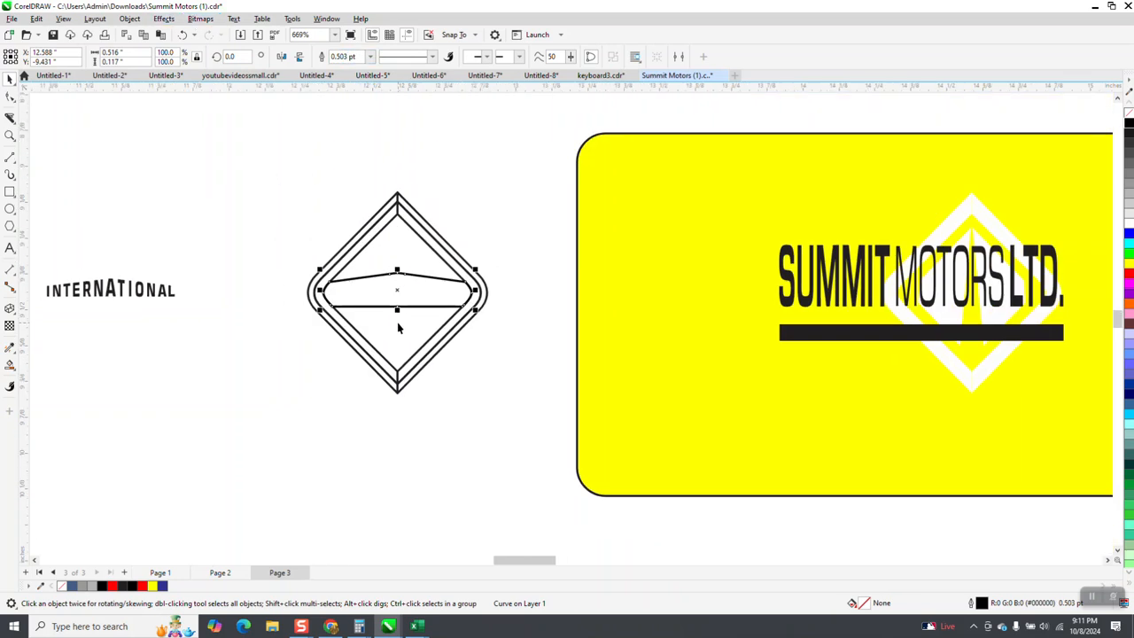
scroll(397, 312, "down", 1)
left_click(426, 524)
key("Up")
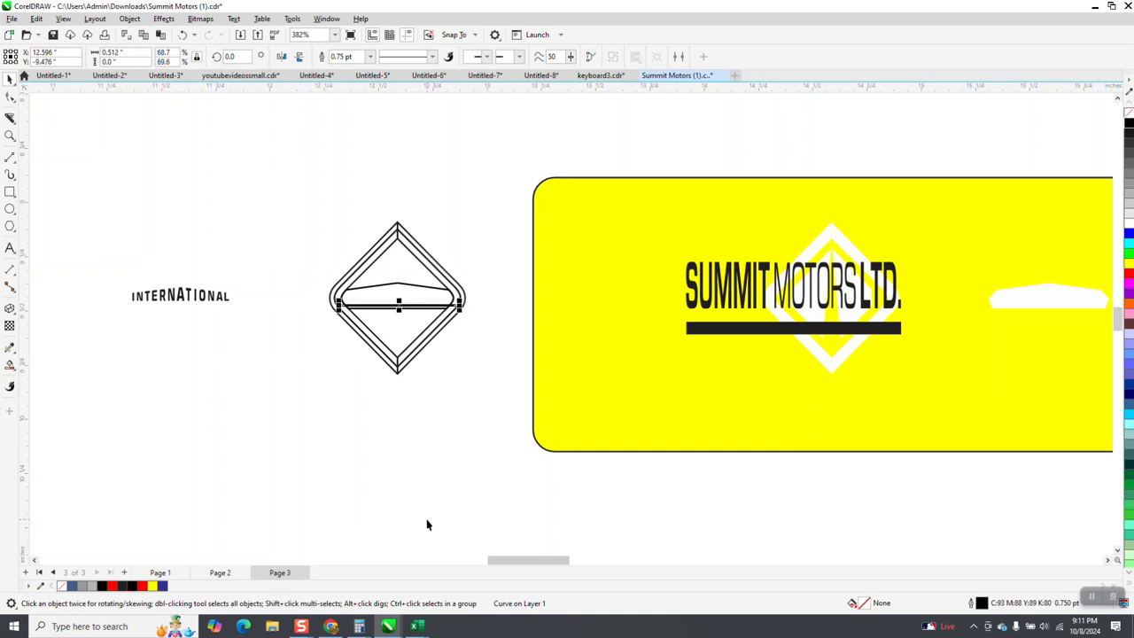
Step: Try to trim the underline's overhanging right end at the diamond with Virtual Segment Delete, and undo the deletion
left_click(10, 136)
left_click_drag(340, 279, 590, 372)
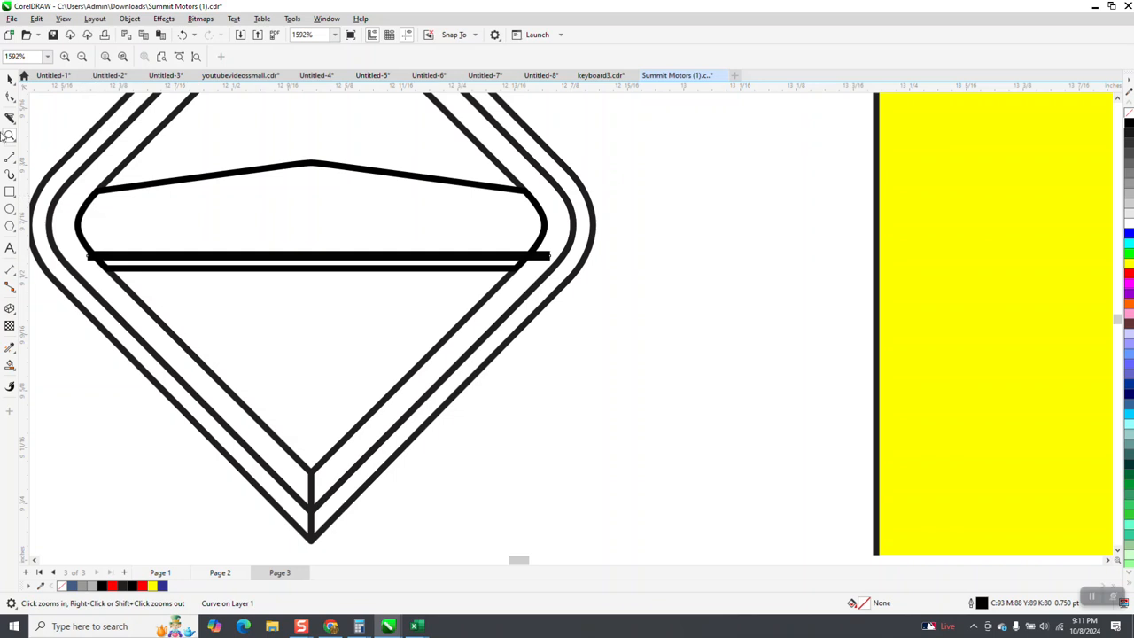
left_click(9, 78)
left_click(574, 298)
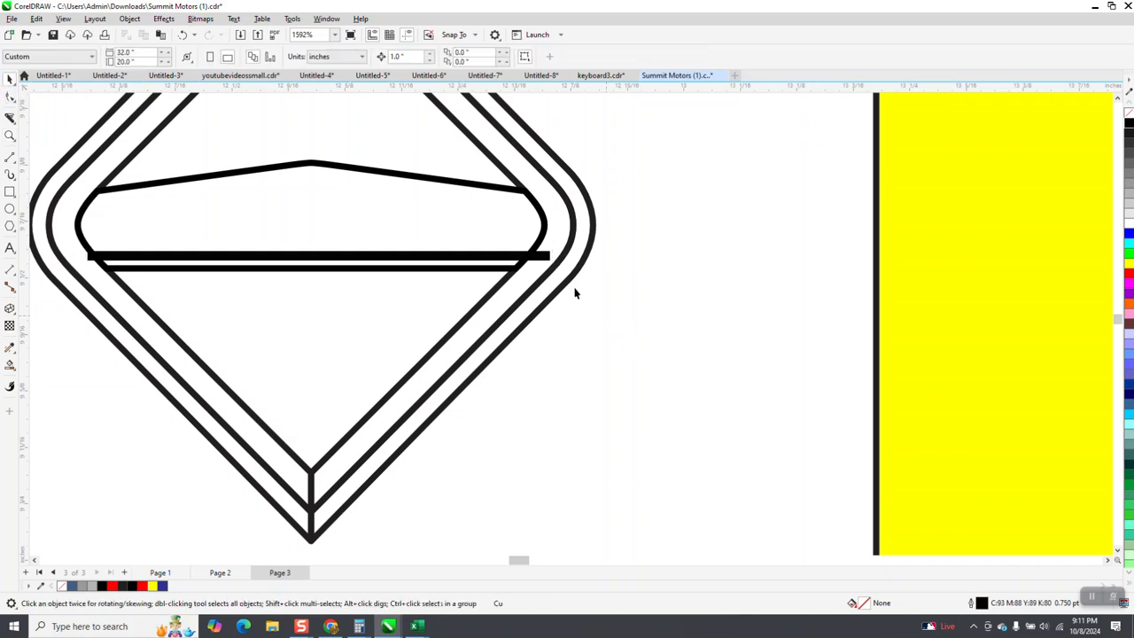
left_click(544, 258)
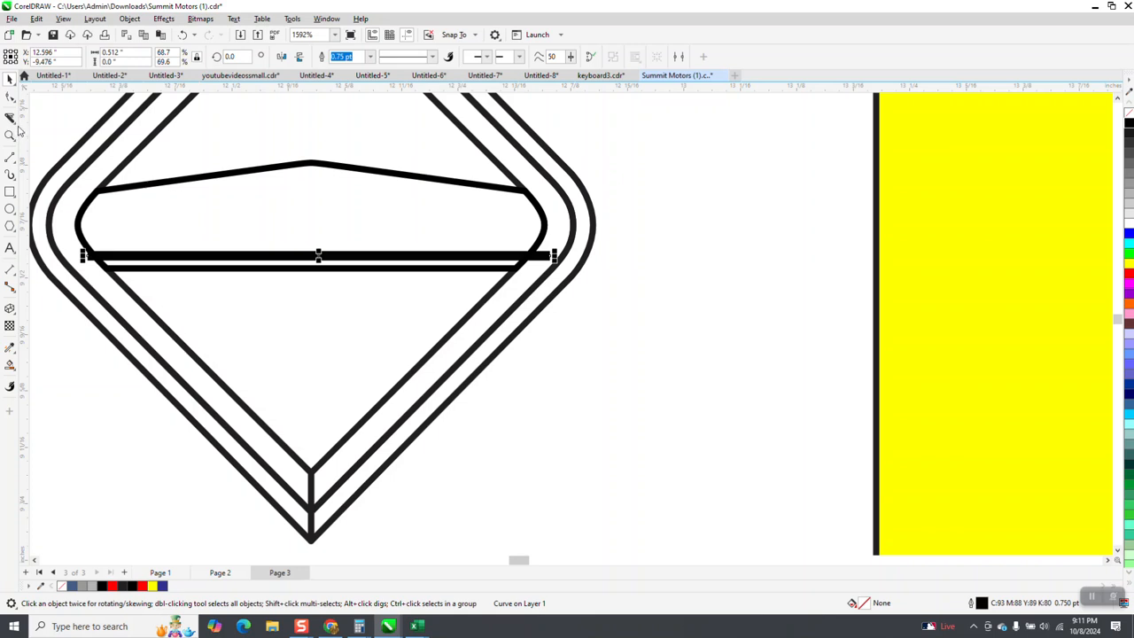
left_click(16, 126)
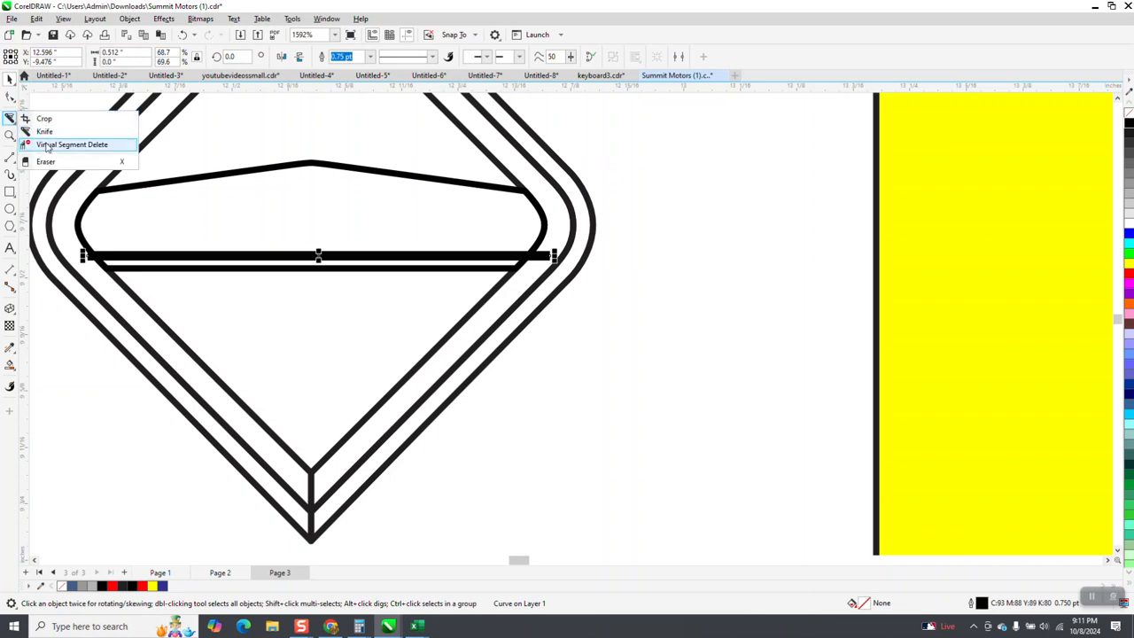
left_click(62, 145)
left_click(546, 257)
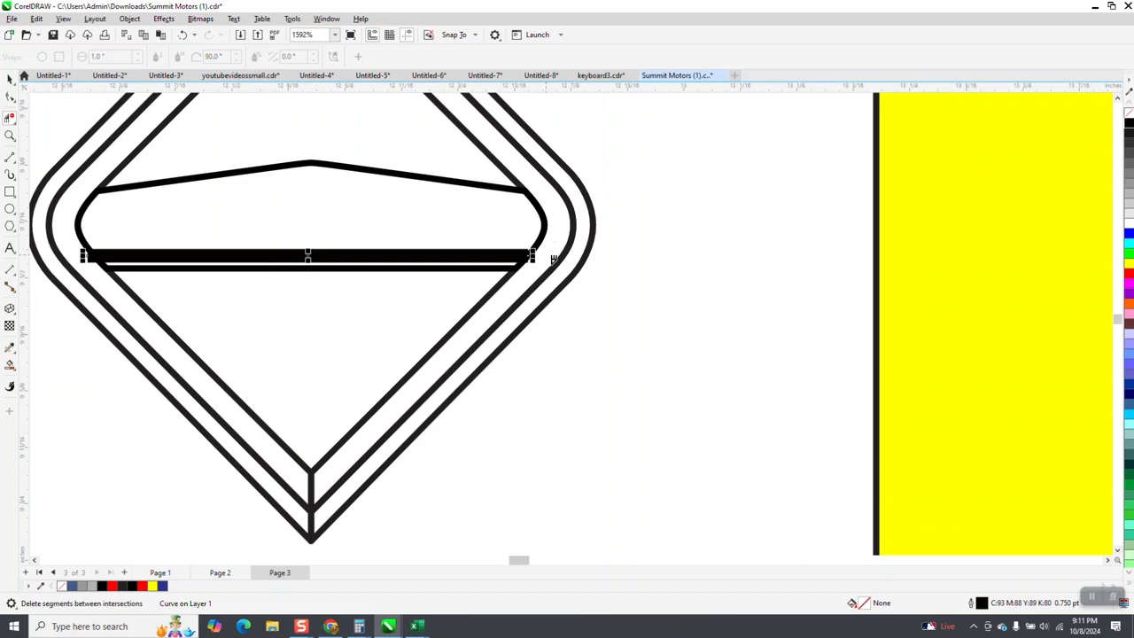
left_click(183, 35)
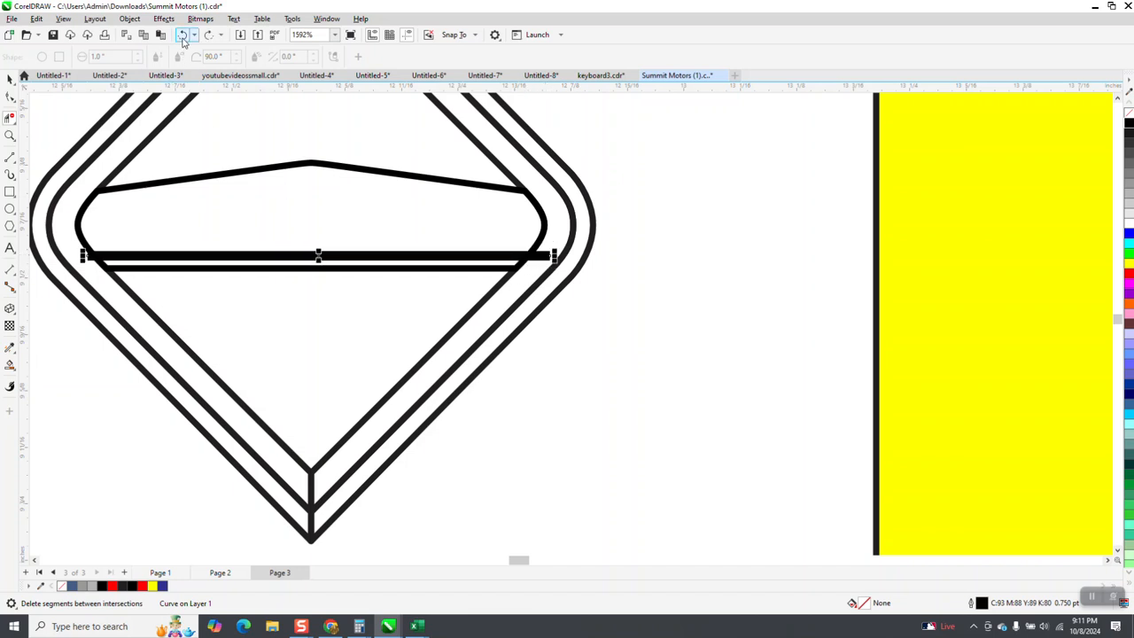
Step: Convert the nameplate underline's outline to an object and cut its overhanging right end with Virtual Segment Delete
left_click(9, 79)
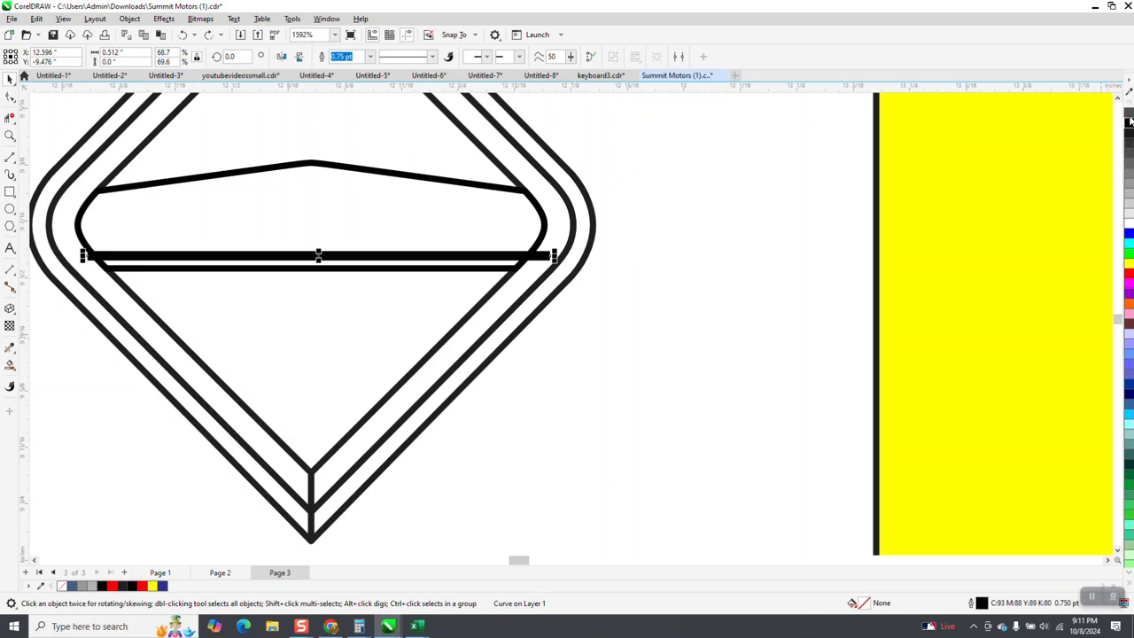
left_click(130, 19)
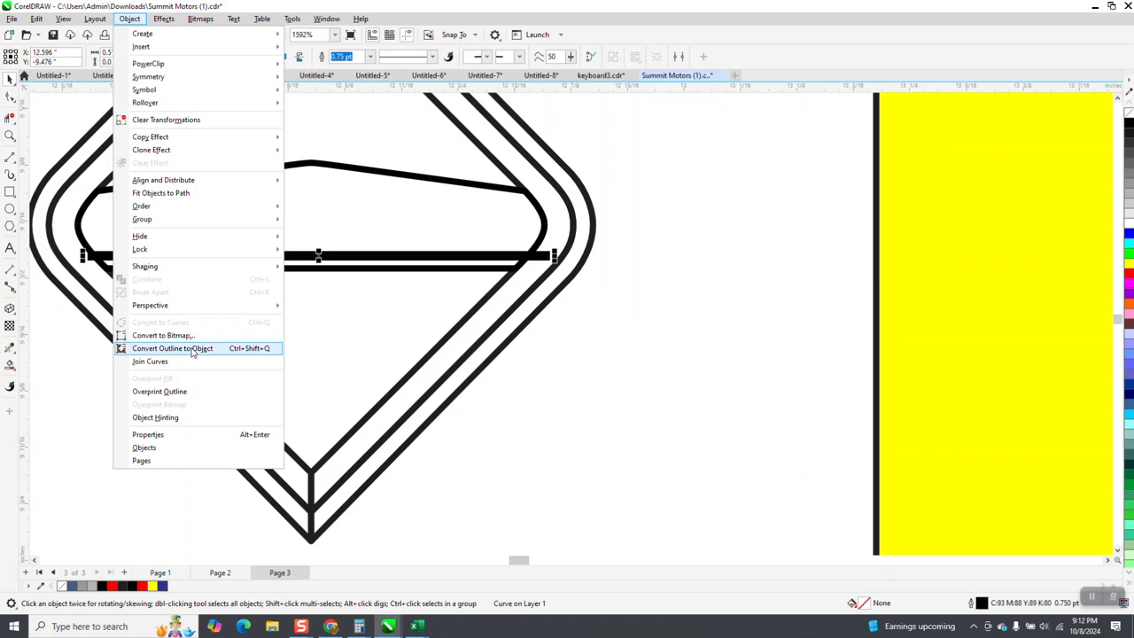
left_click(124, 349)
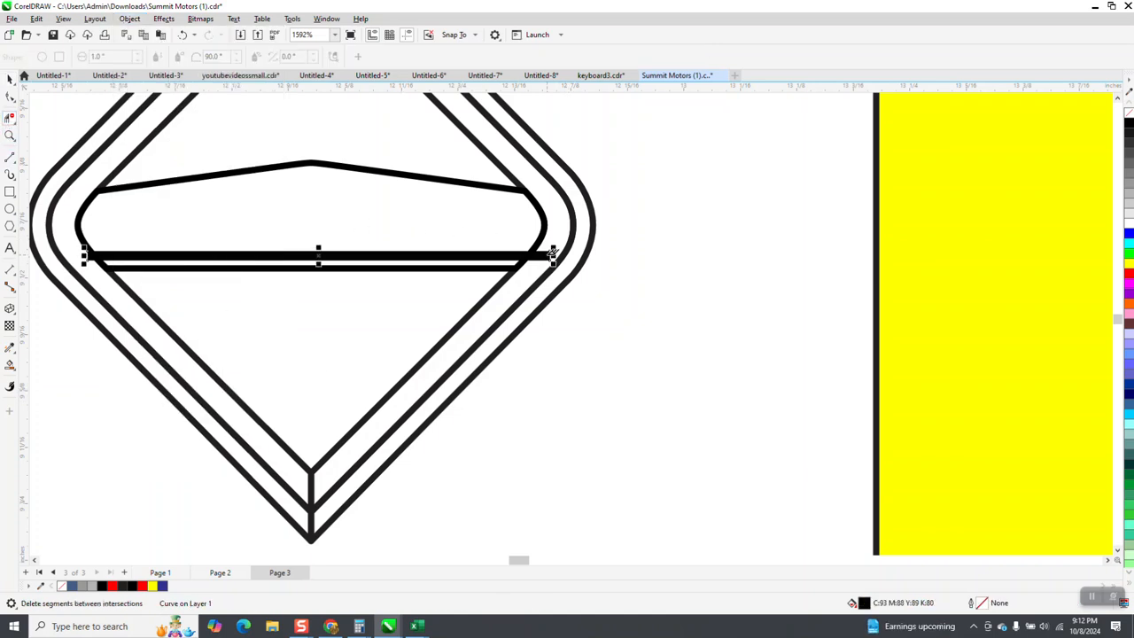
left_click(553, 253)
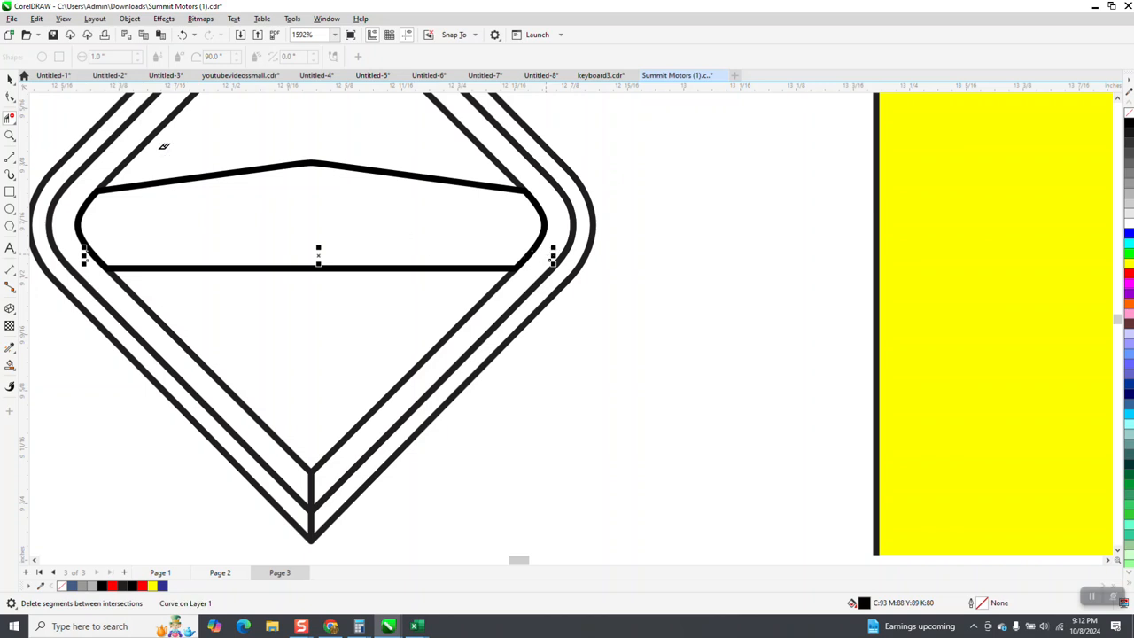
Step: Give the underline shape a black outline and Smart Fill its area inside the nameplate with RGB black and no outline
right_click(1131, 125)
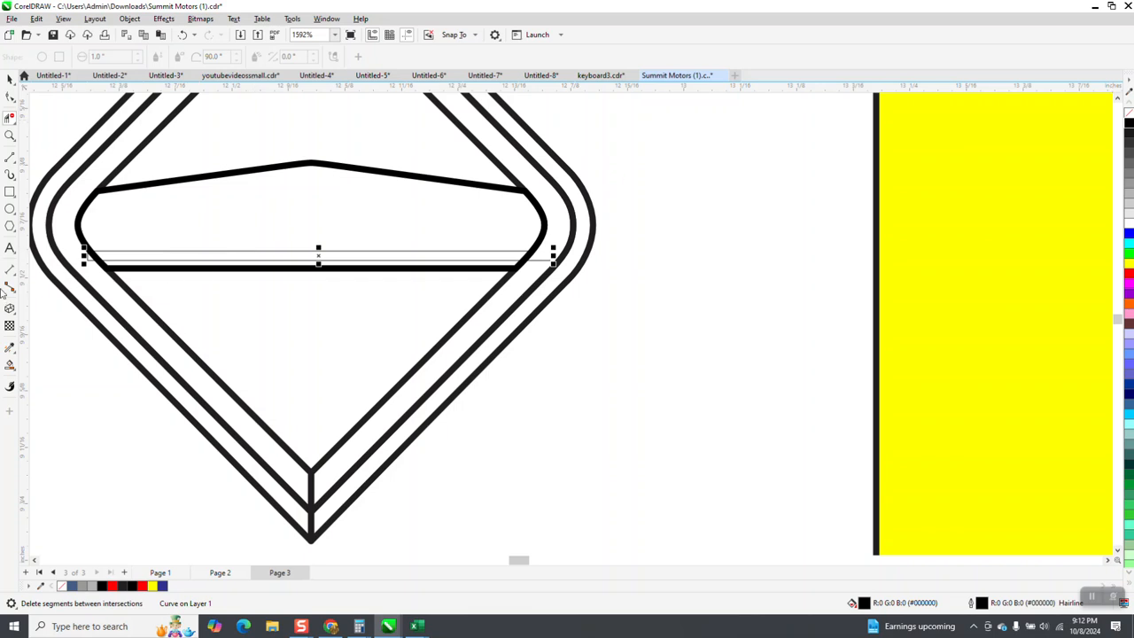
left_click(10, 364)
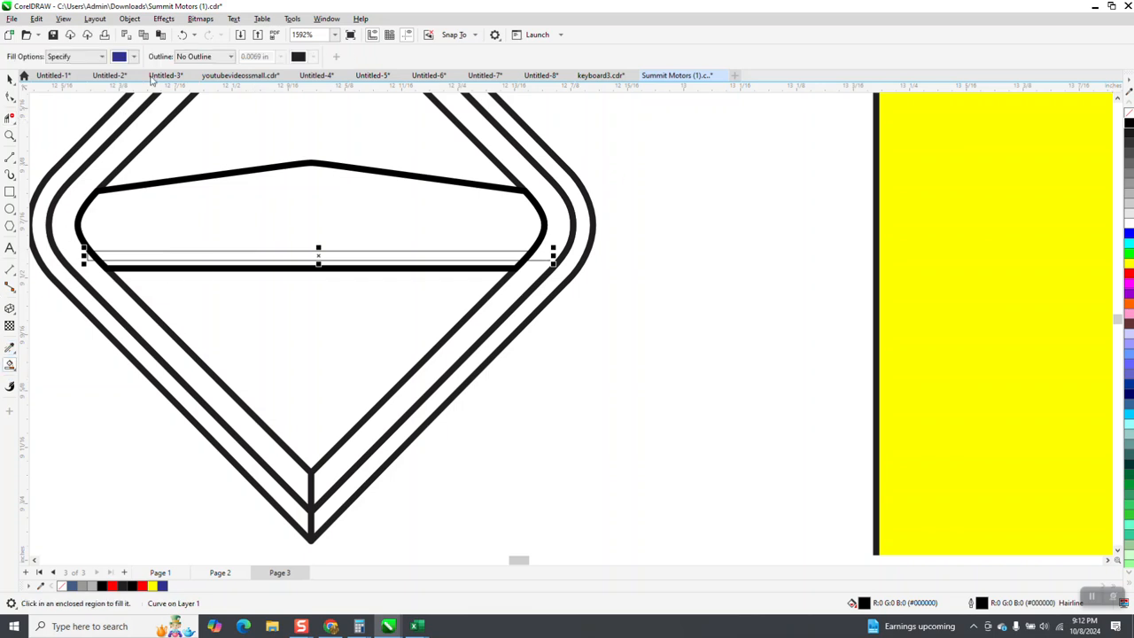
left_click(134, 56)
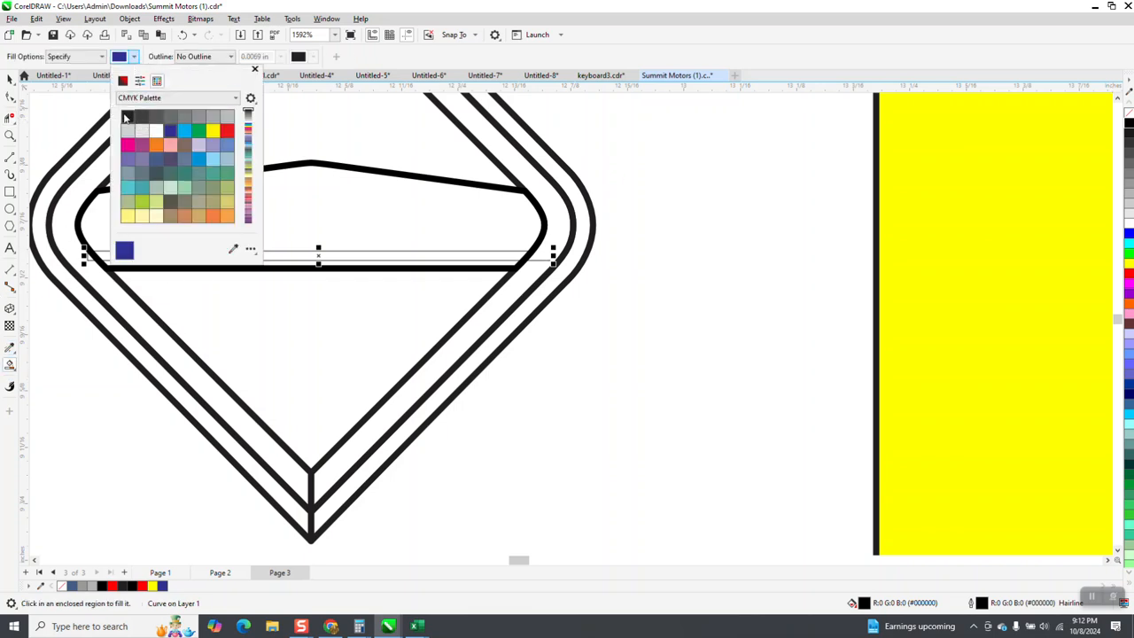
left_click(128, 118)
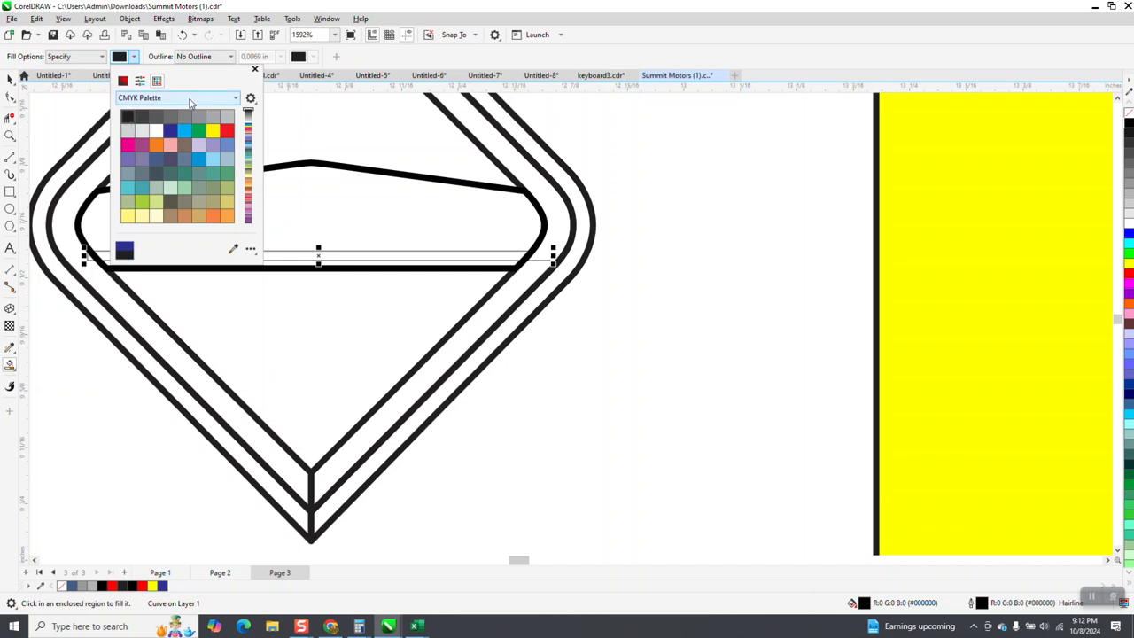
left_click(235, 98)
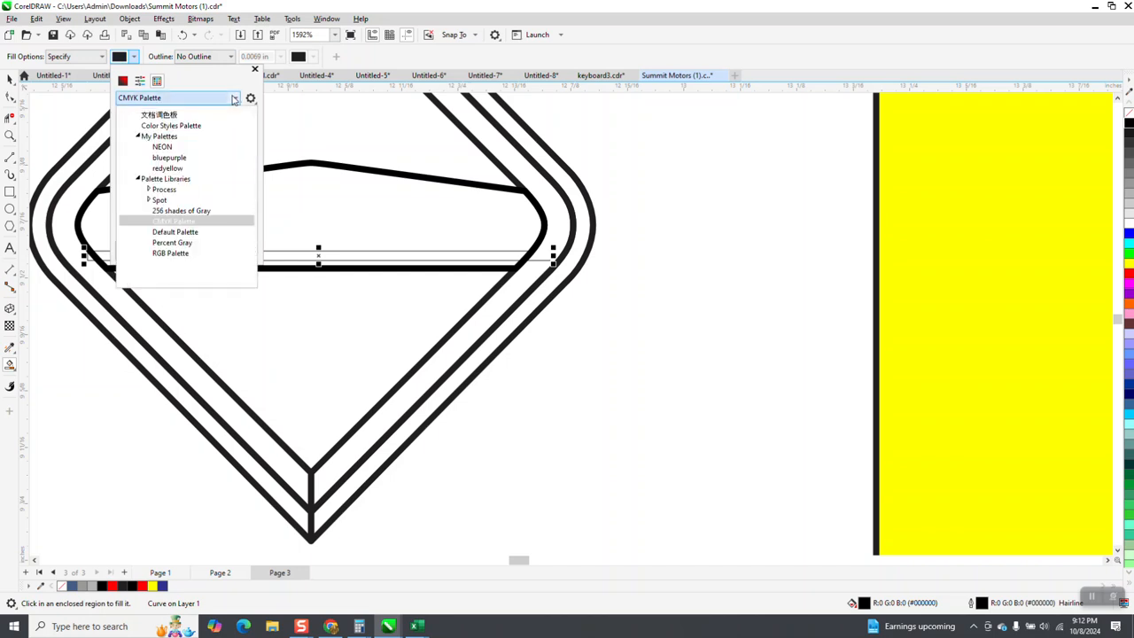
left_click(182, 253)
left_click(128, 117)
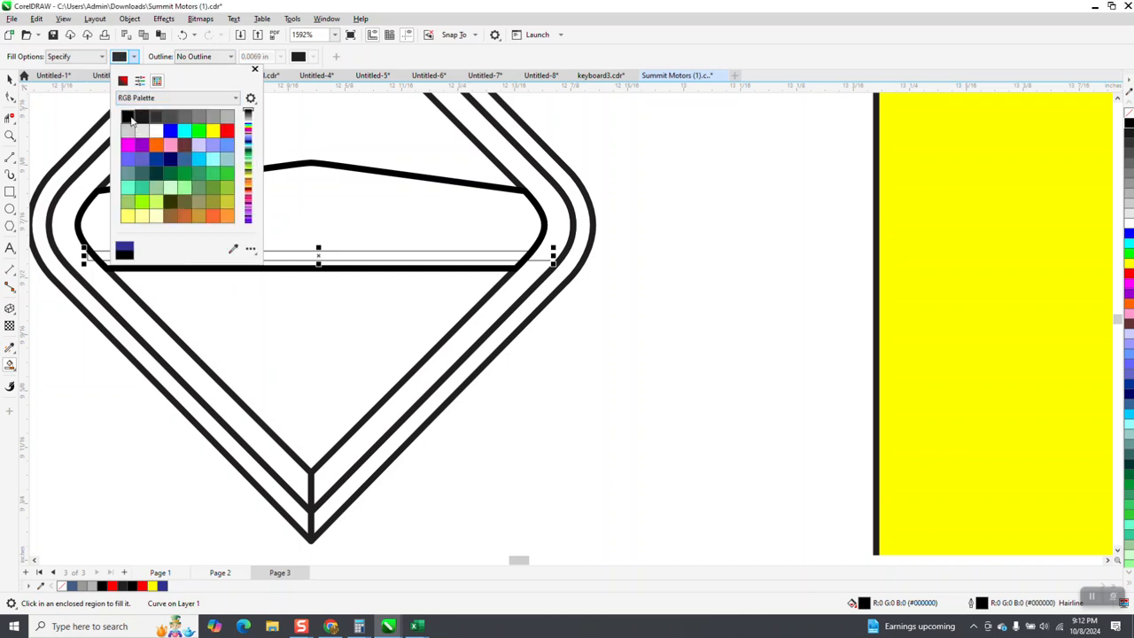
left_click(350, 260)
left_click(359, 261)
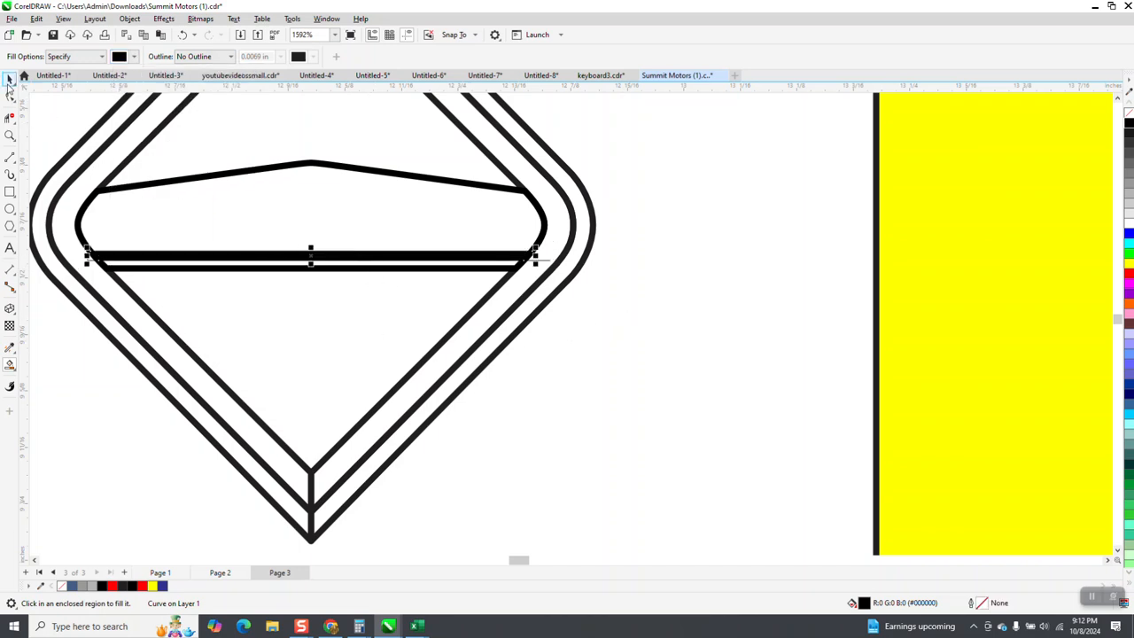
Step: Delete the leftover hairline pieces of the old underline around the newly filled black bar
left_click(9, 80)
left_click(638, 270)
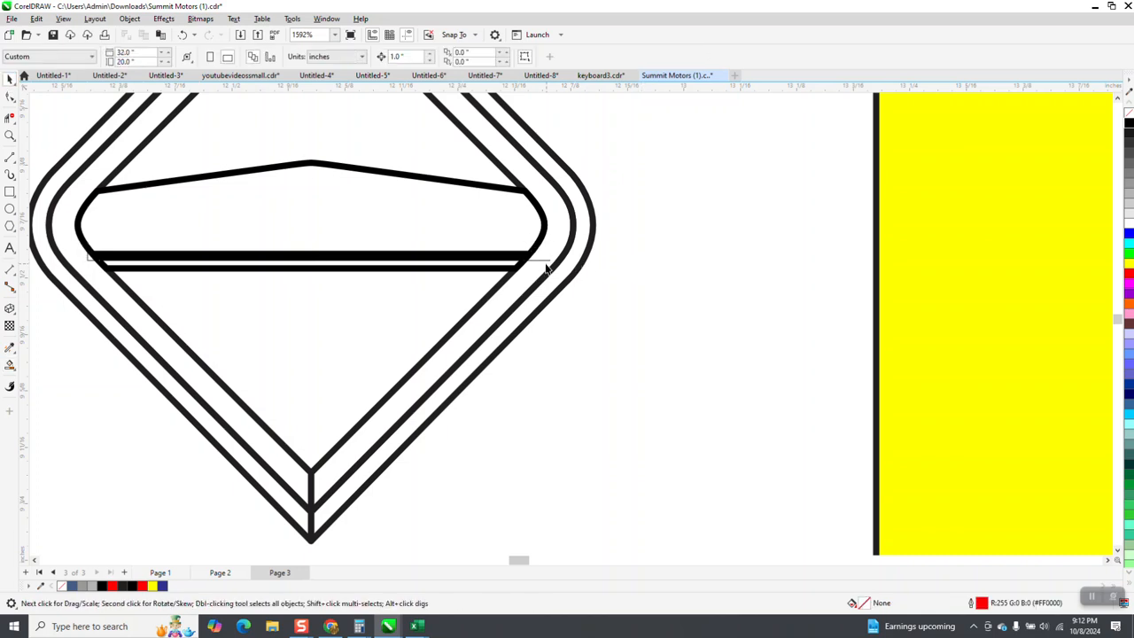
left_click(545, 263)
left_click(539, 265)
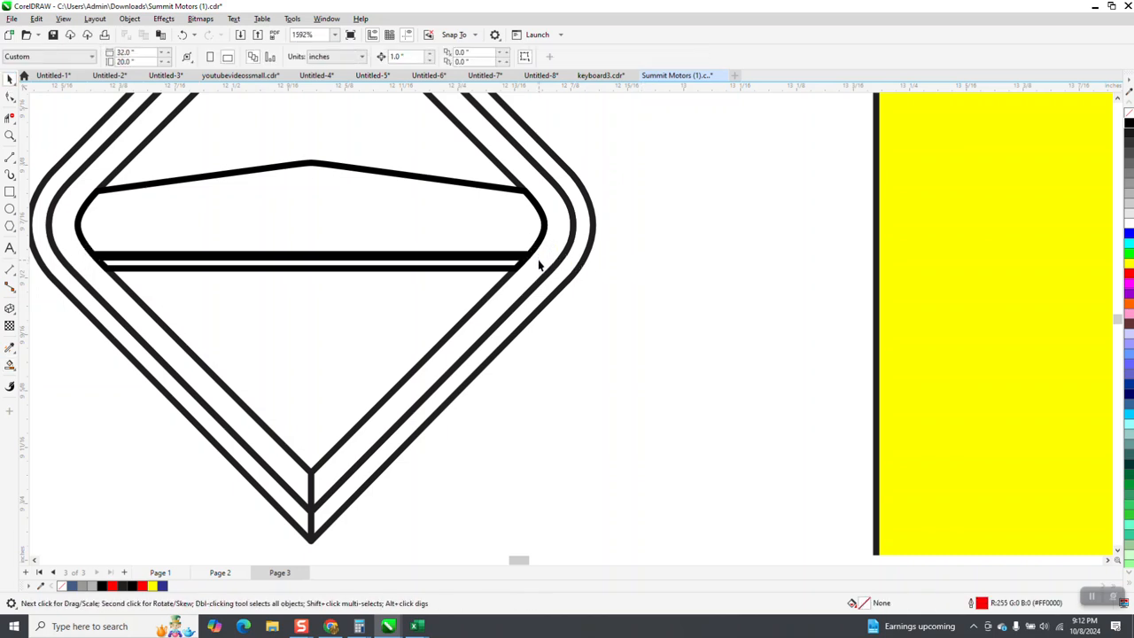
Step: Select all the INTERNATIONAL letters and move them 1 inch right into the diamond's nameplate
scroll(541, 272, "down", 2)
scroll(523, 319, "down", 1)
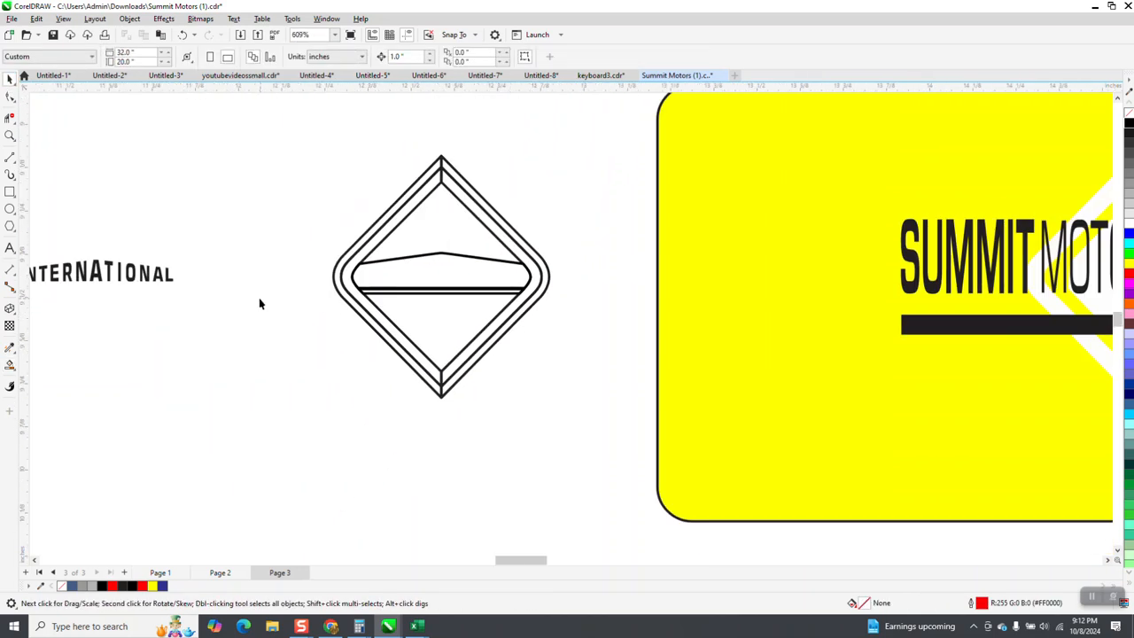
scroll(257, 289, "down", 1)
left_click_drag(121, 328, 66, 331)
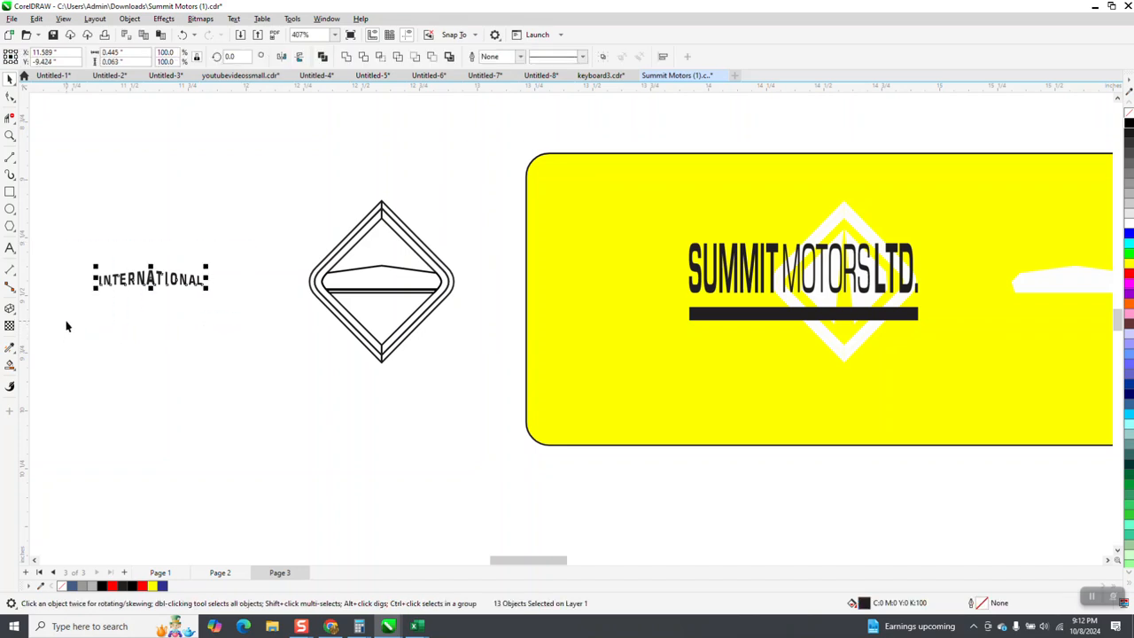
key("Right")
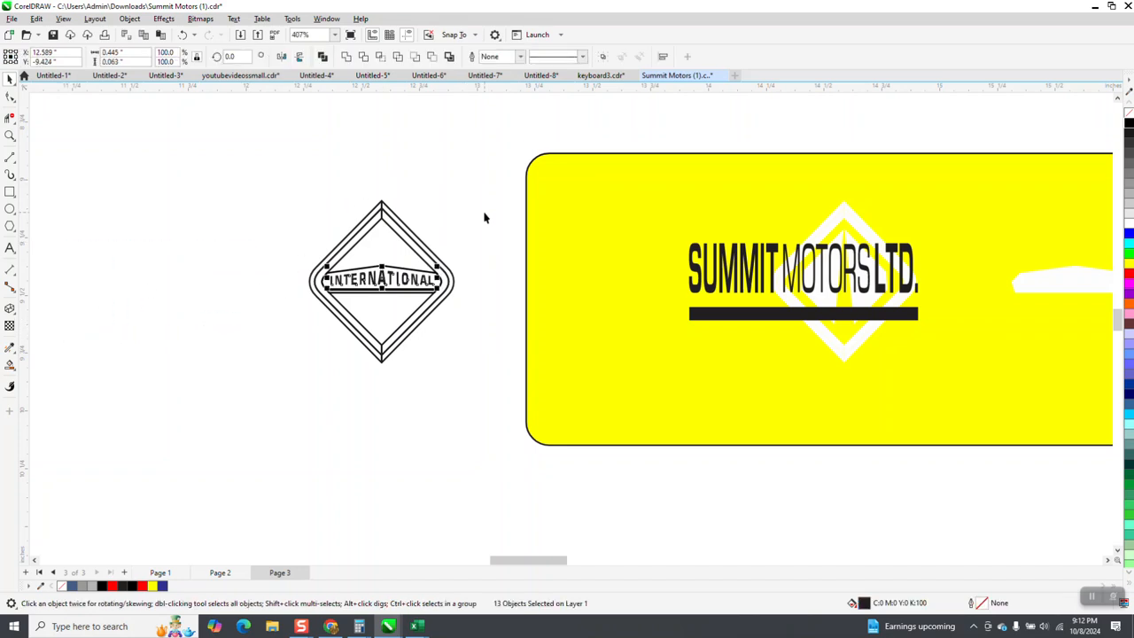
Step: Move the two white inner shapes of the yellow plate's diamond 1 inch left, clear of the Summit Motors lettering
left_click(827, 298)
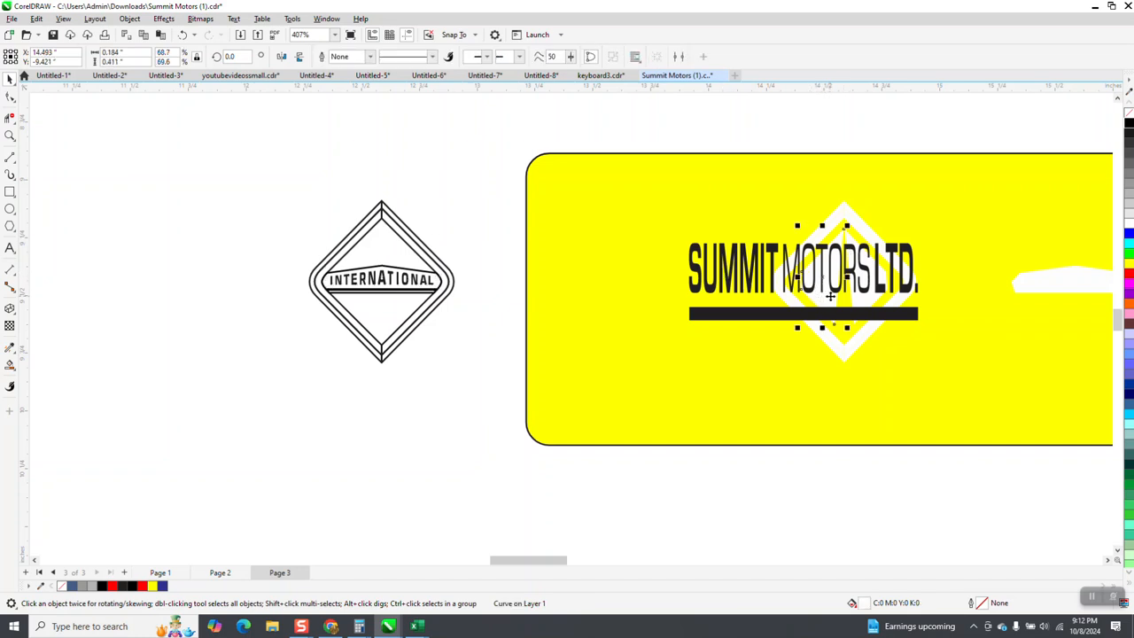
key("Left")
left_click(876, 295)
key("Left")
Step: Remove the fill of both inner shapes, give them a black hairline outline and move them 1 inch left into the emblem
left_click_drag(508, 166, 665, 355)
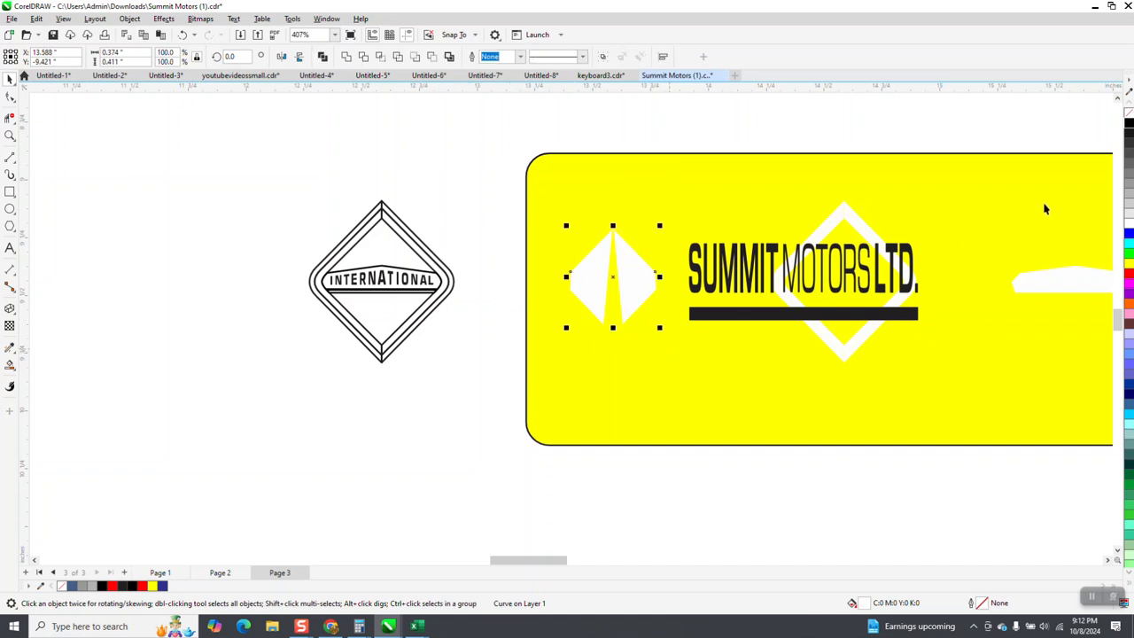
left_click(1129, 115)
right_click(1129, 125)
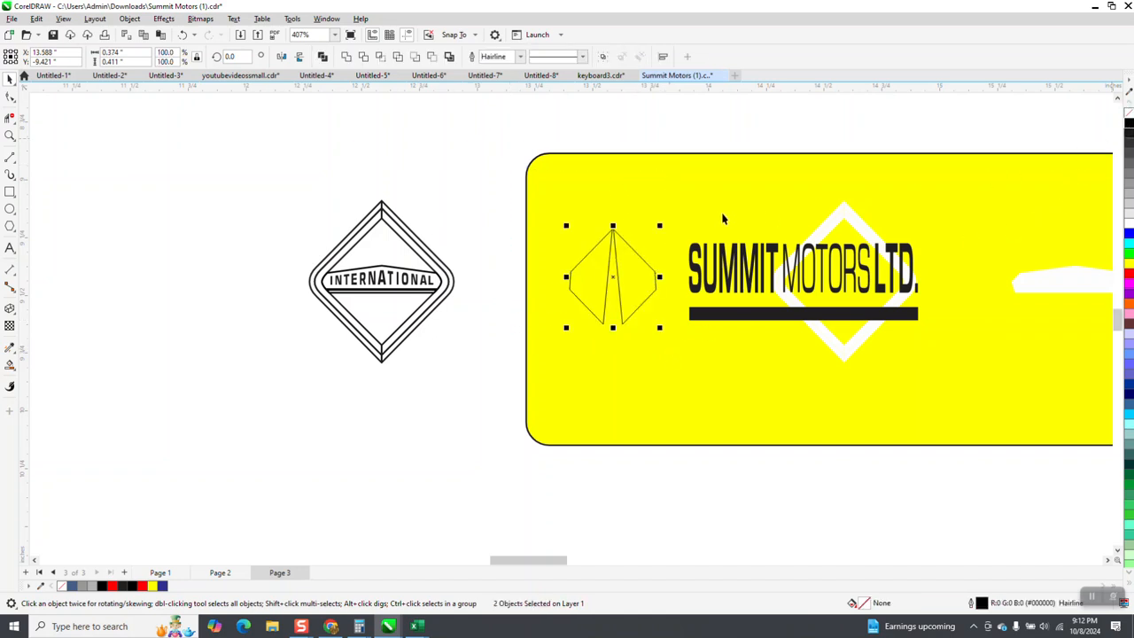
key("Left")
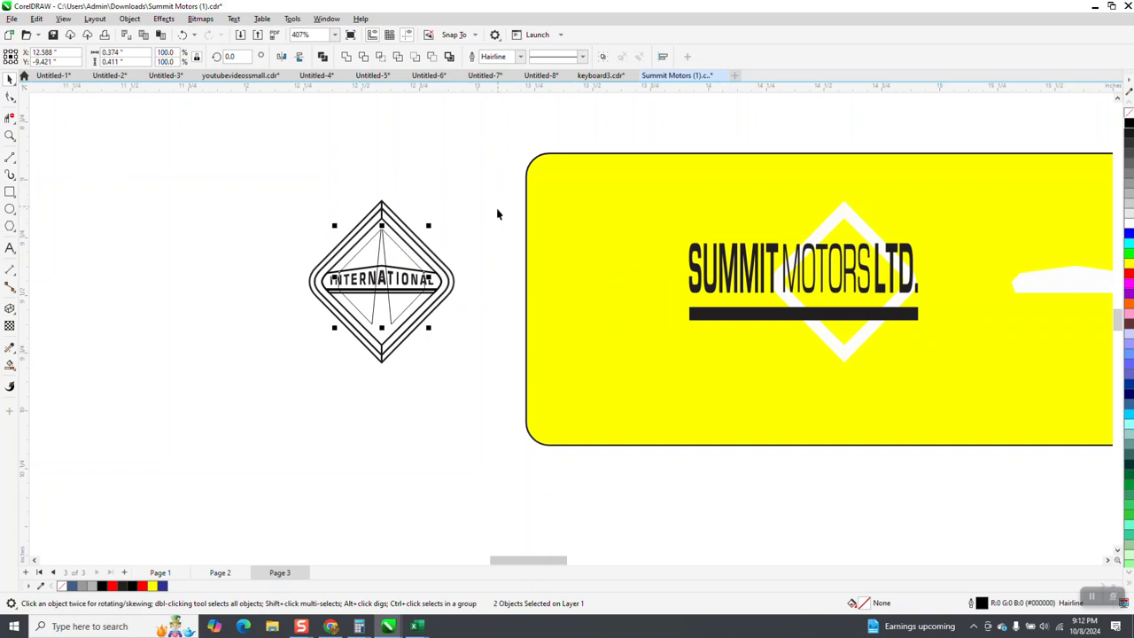
scroll(420, 221, "down", 3)
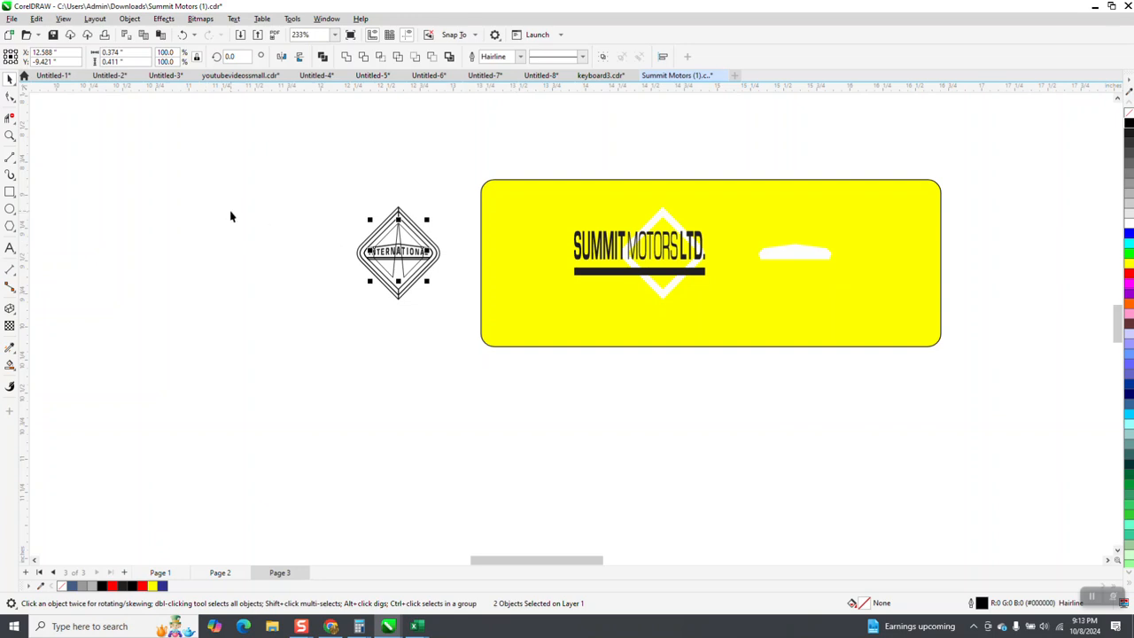
left_click(10, 136)
left_click_drag(318, 200, 510, 323)
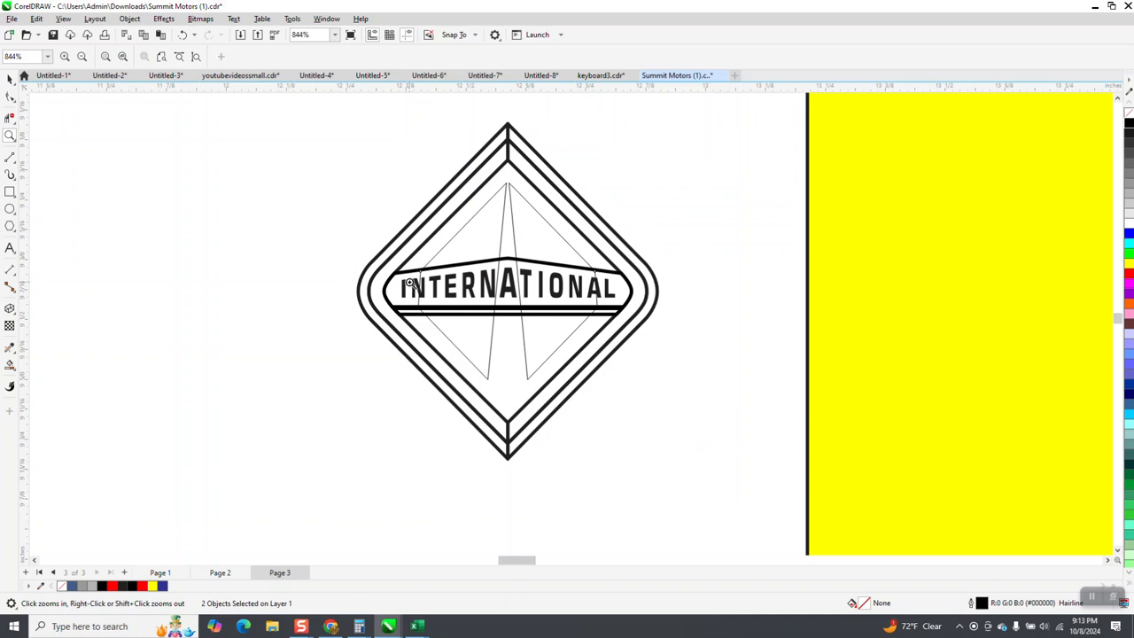
scroll(415, 280, "down", 2)
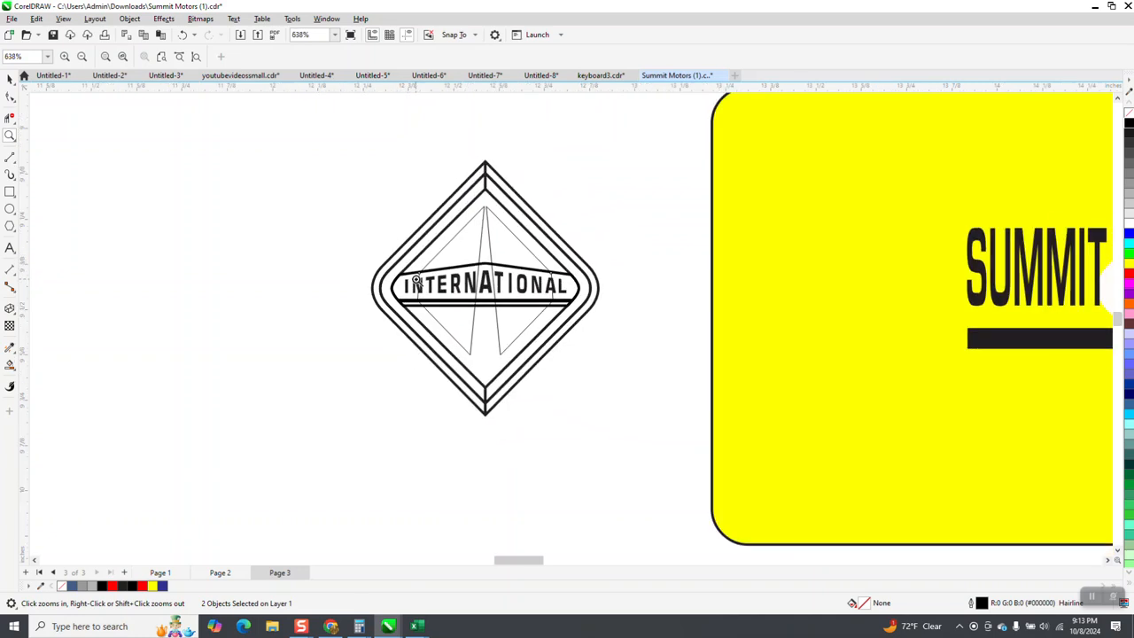
Step: Save the drawing under the new name Summit Motors 2 in the Pictures folder
left_click(12, 20)
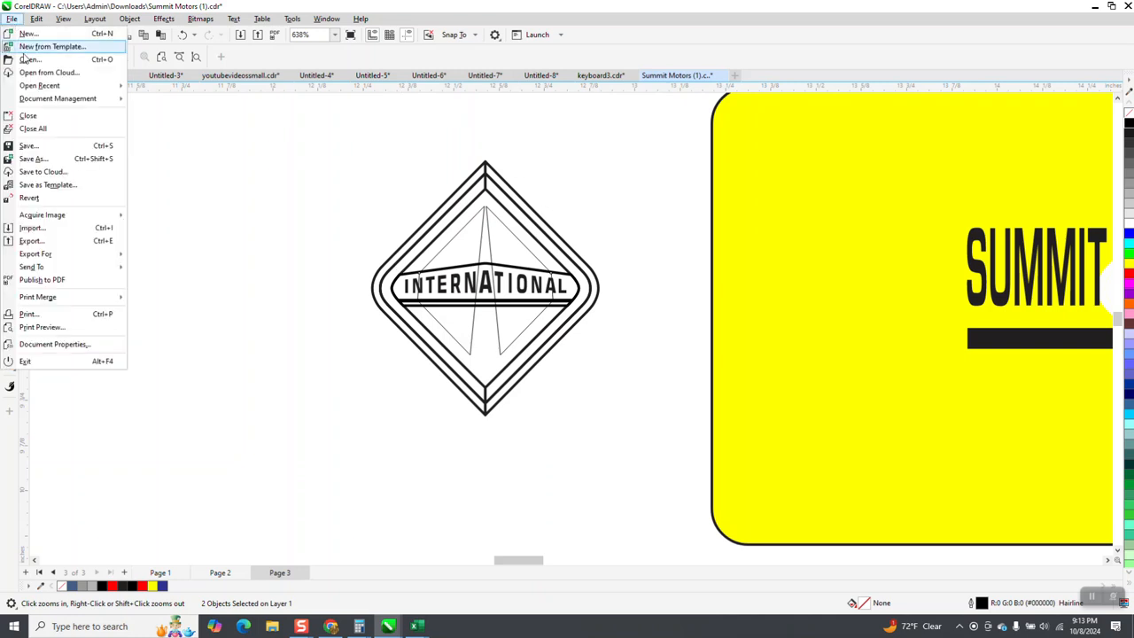
left_click(40, 161)
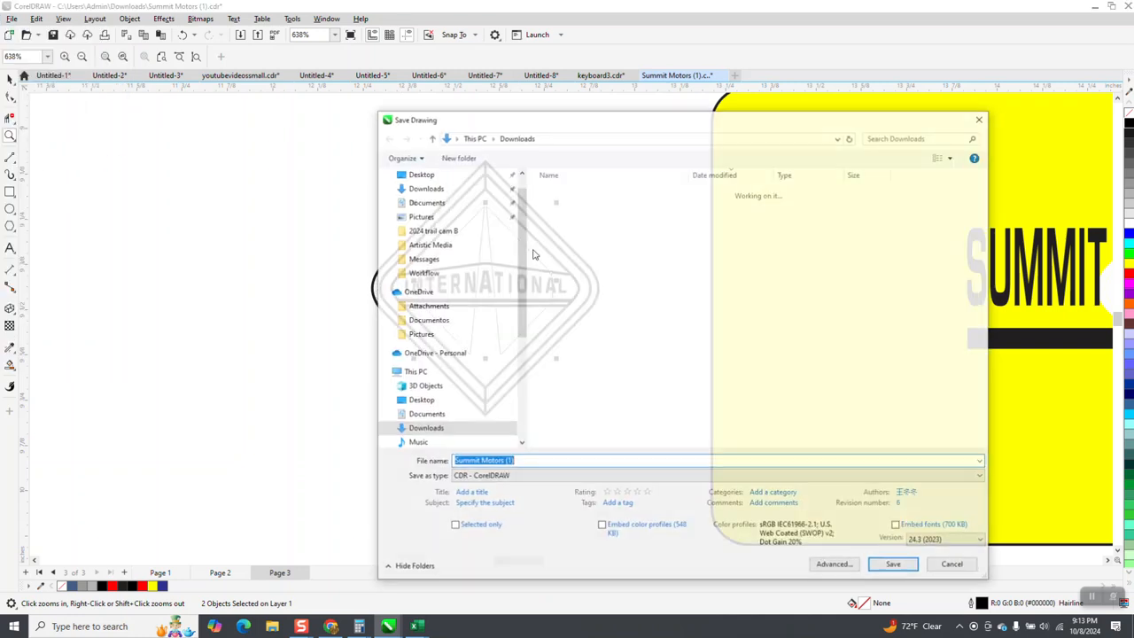
left_click(539, 461)
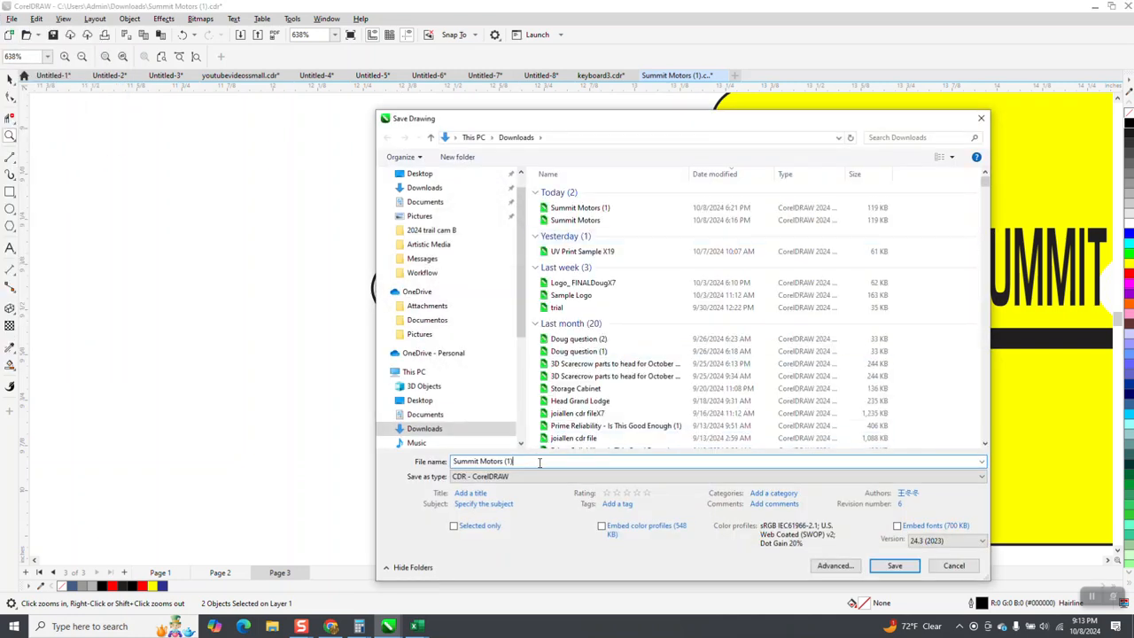
key("BackSpace")
type("2")
key("BackSpace")
key("BackSpace")
key("BackSpace")
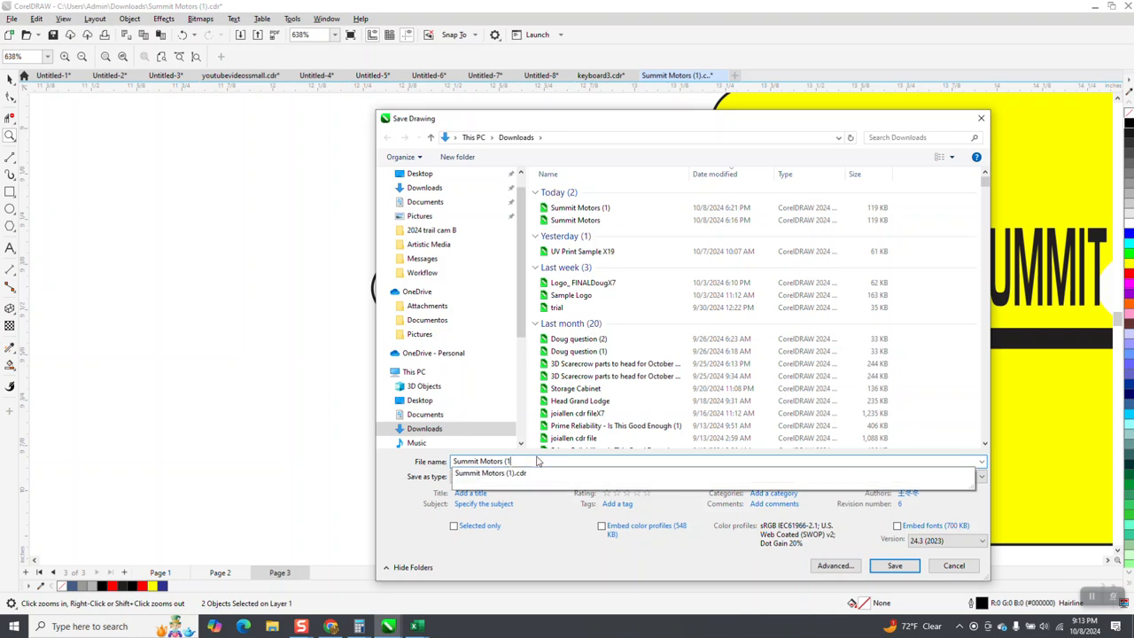
type("2")
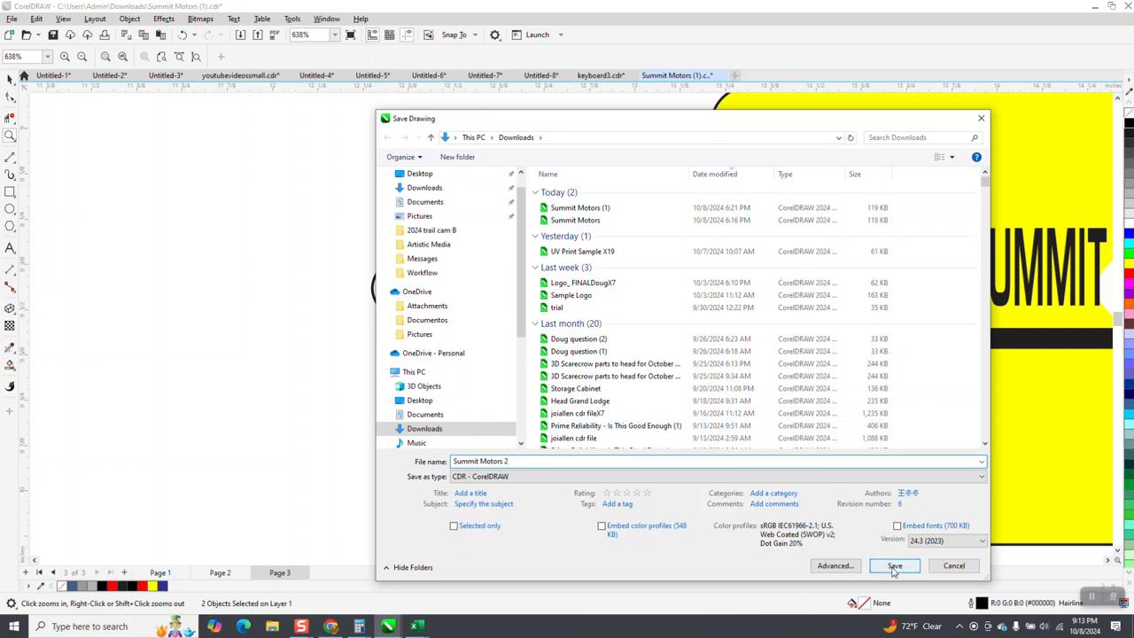
left_click(432, 218)
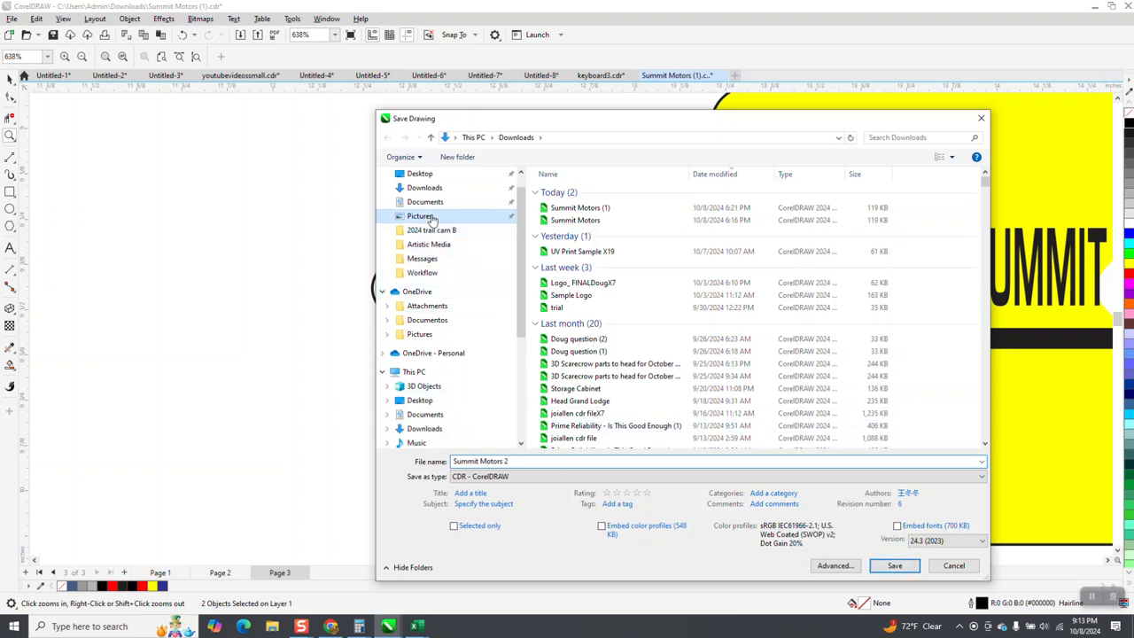
left_click(895, 565)
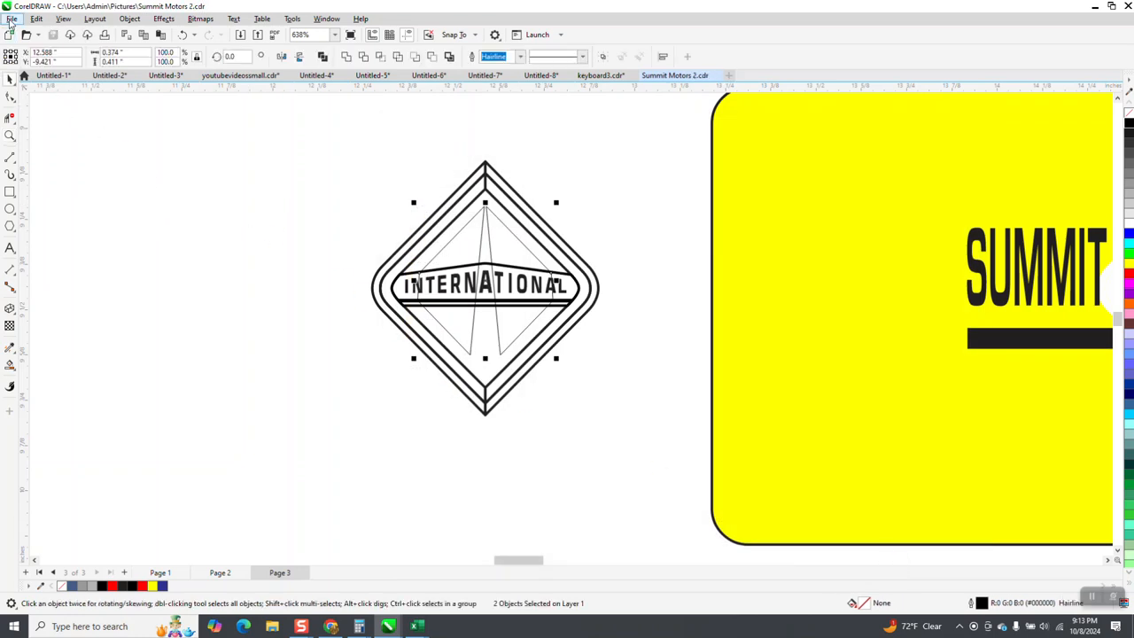
Step: Open the original Summit Motors (1) drawing from the Downloads folder
left_click(10, 19)
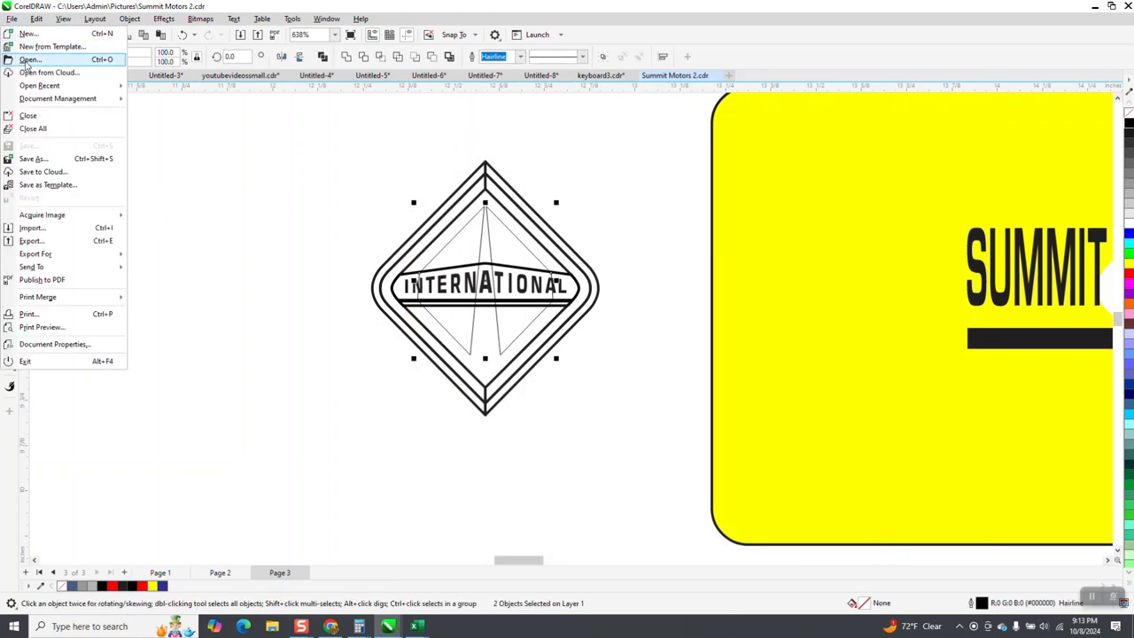
left_click(27, 60)
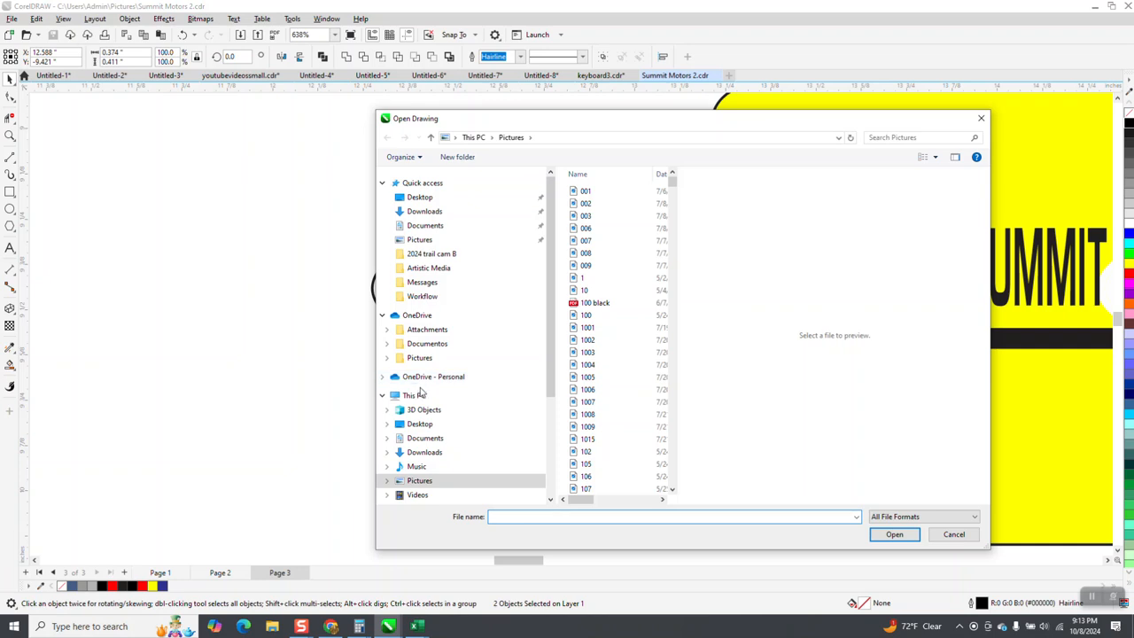
left_click(426, 213)
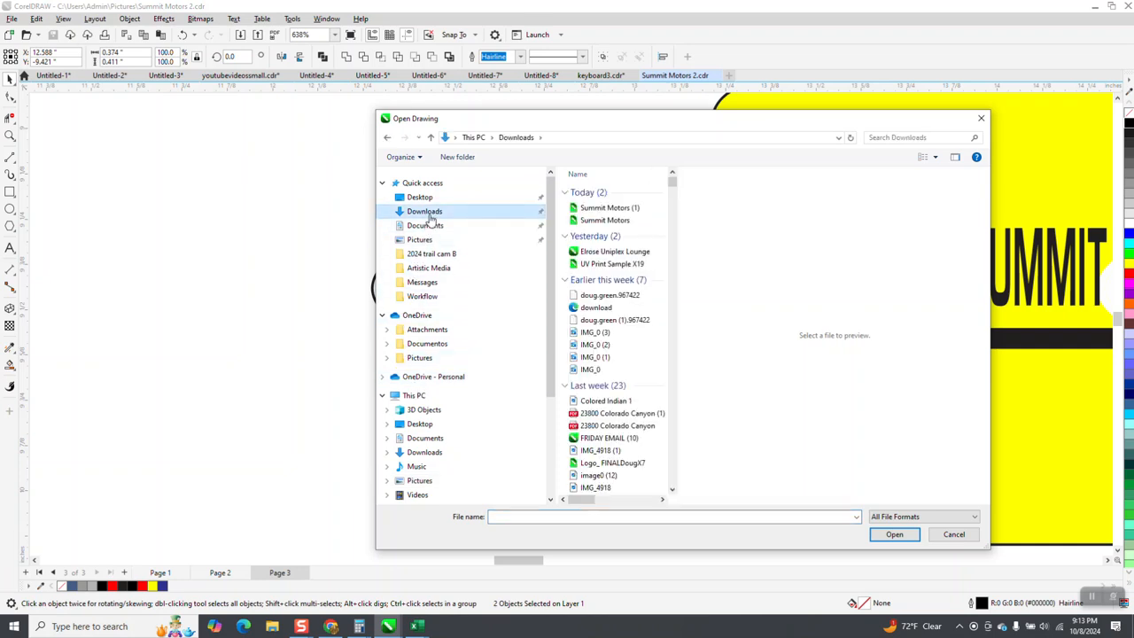
left_click(628, 209)
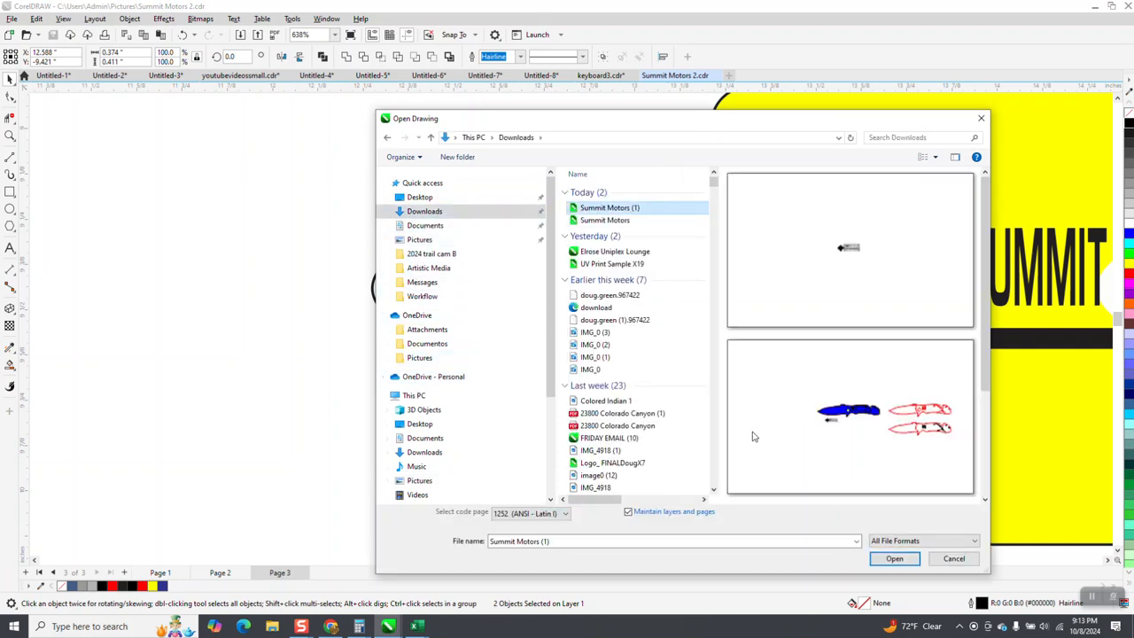
left_click(624, 223)
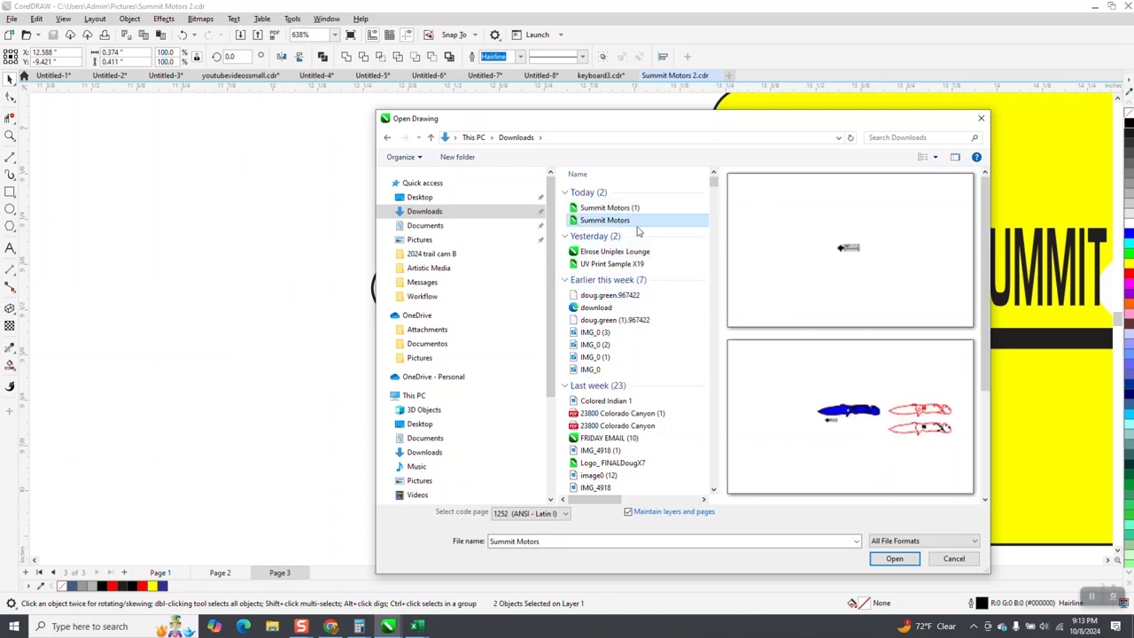
left_click(853, 252)
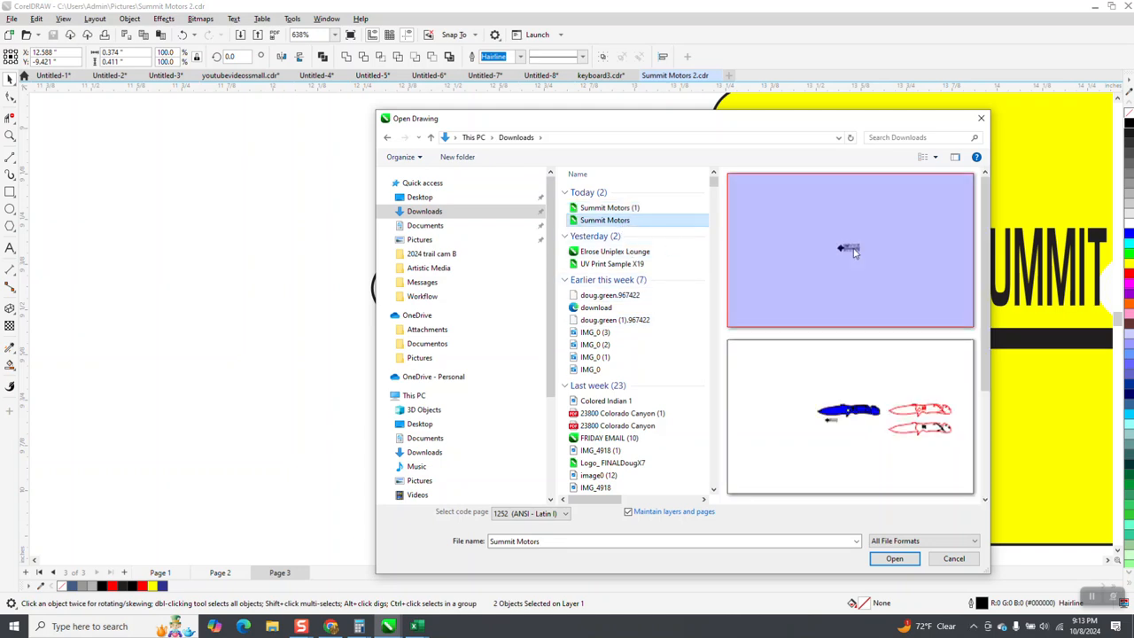
left_click(620, 209)
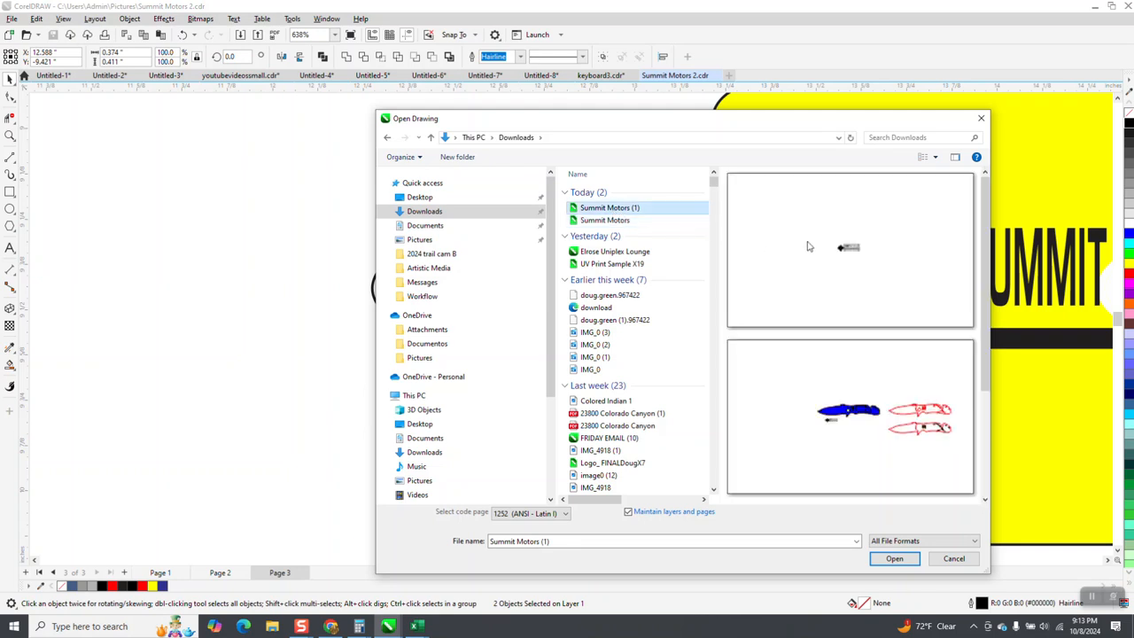
left_click(895, 559)
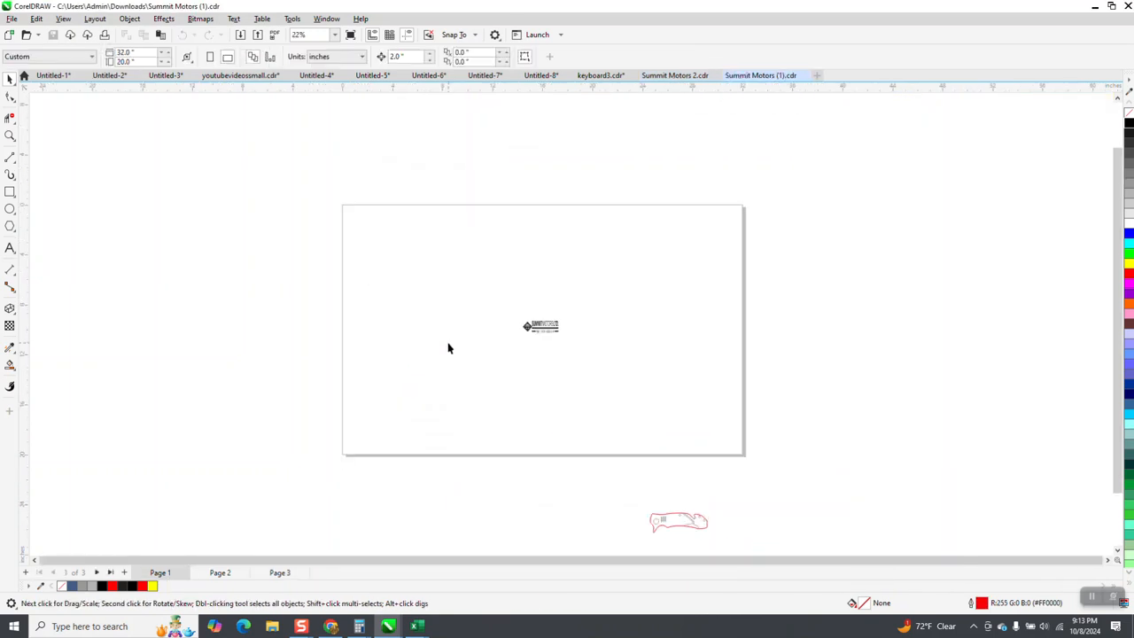
Step: Select and copy the complete International emblem from the yellow plate on page 3
left_click(279, 573)
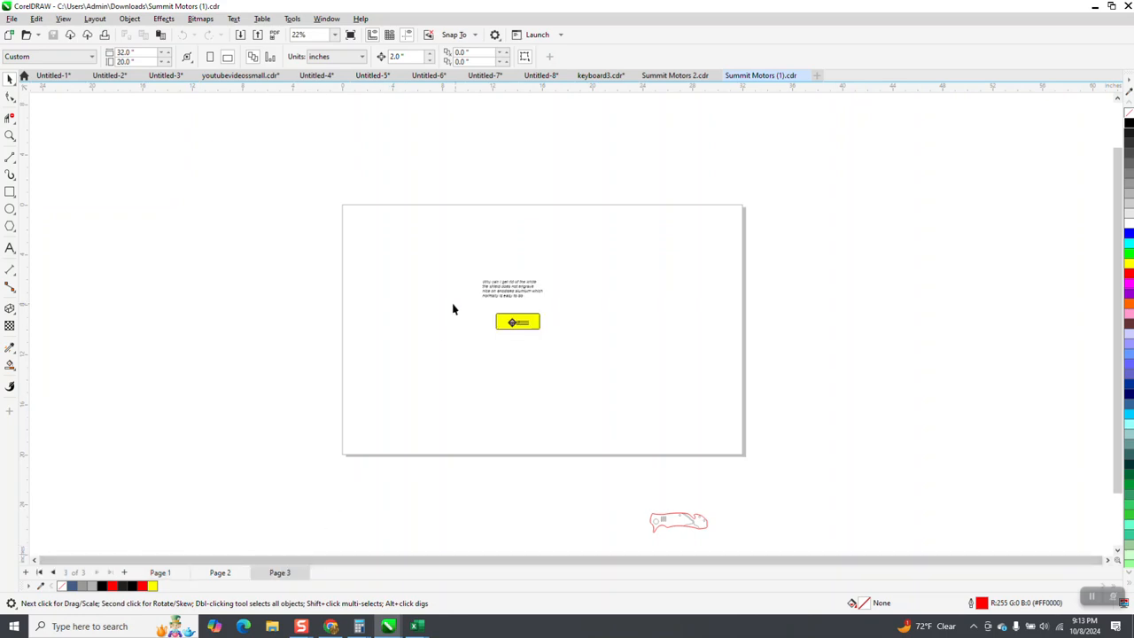
left_click(9, 135)
left_click_drag(494, 303, 542, 350)
left_click_drag(495, 254, 694, 401)
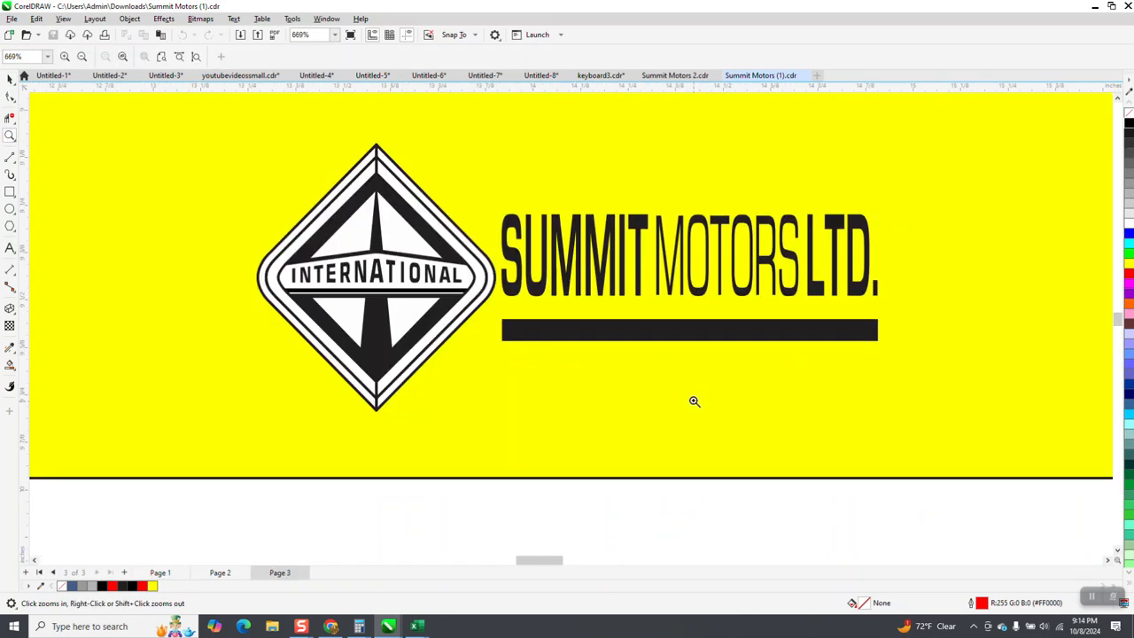
left_click(10, 79)
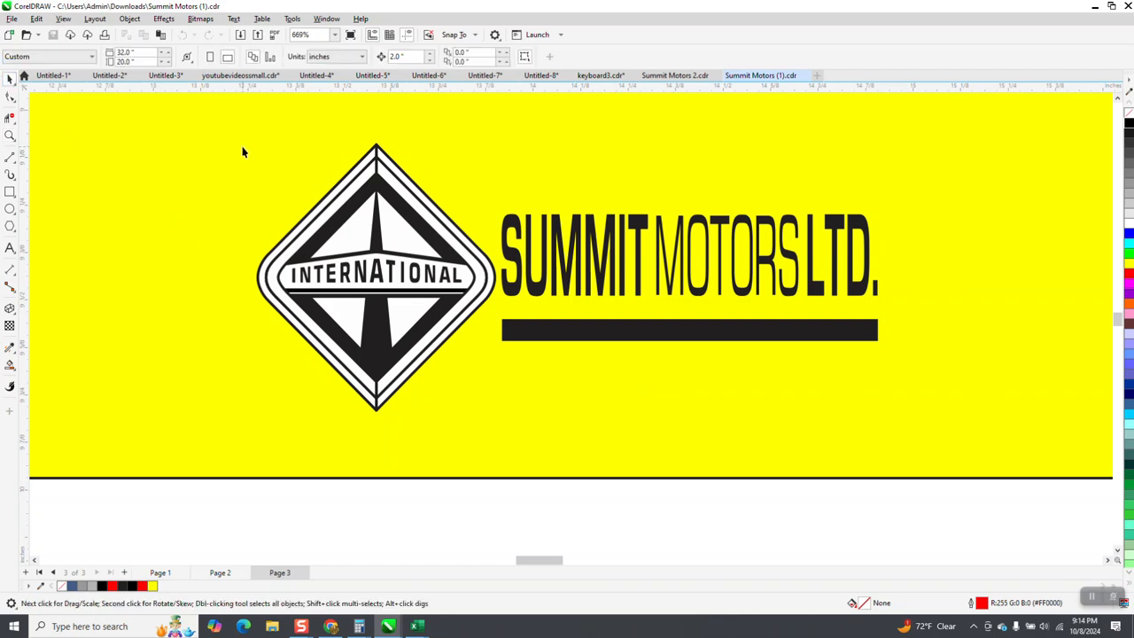
scroll(310, 202, "down", 2)
left_click_drag(273, 390, 436, 158)
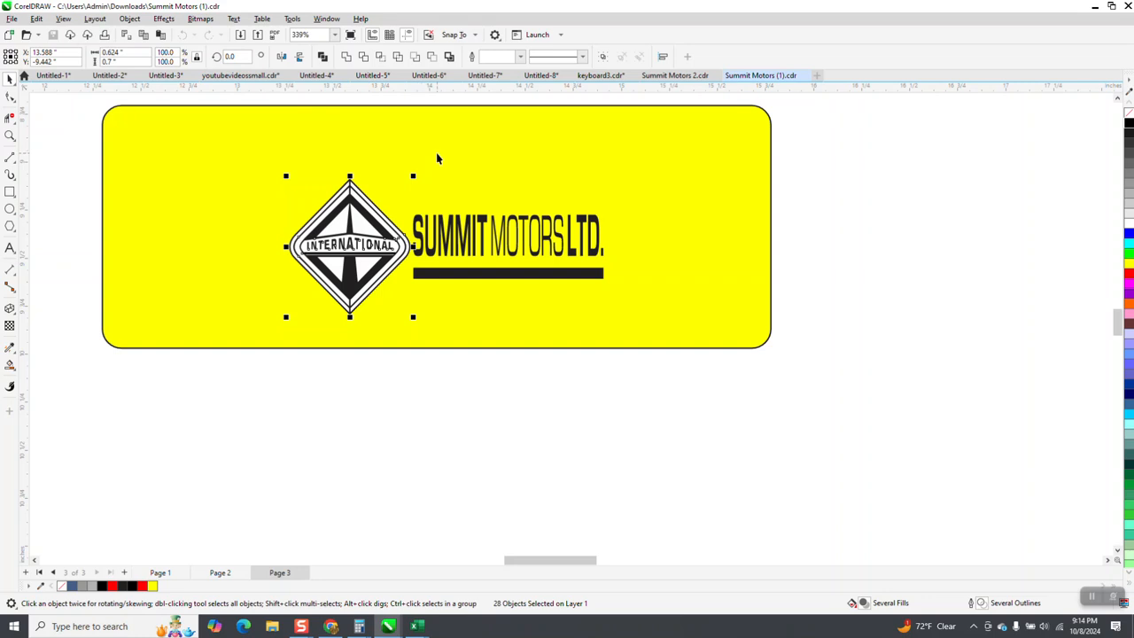
Step: Paste the original emblem into the Summit Motors 2 drawing and move it to the left of the redrawn one
left_click(677, 74)
right_click(204, 168)
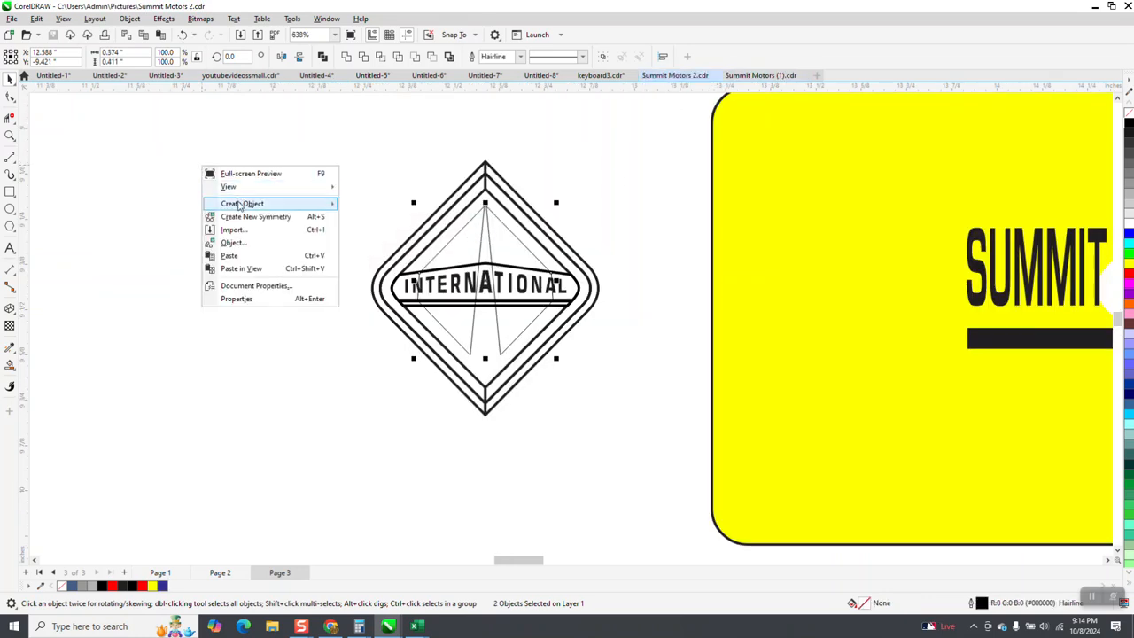
left_click(240, 271)
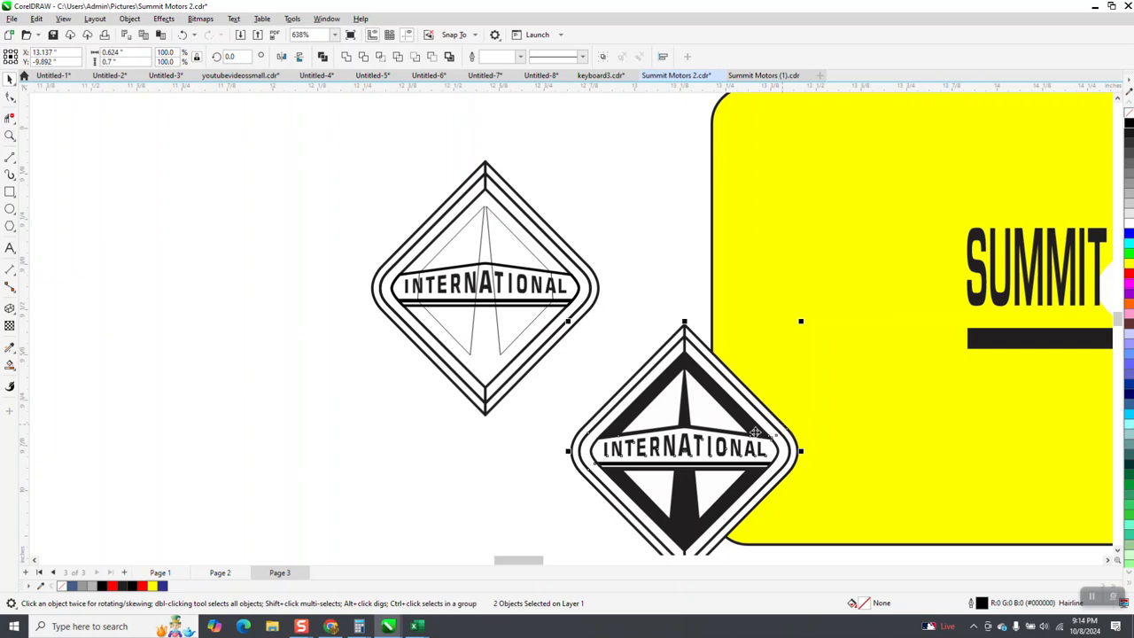
left_click_drag(743, 424, 331, 224)
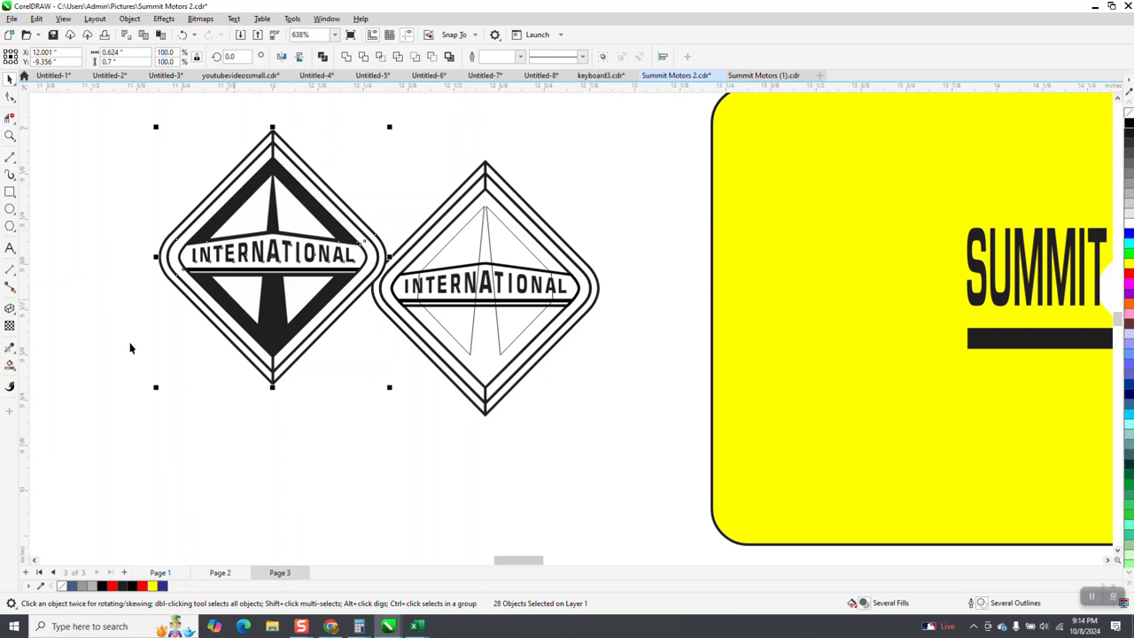
Step: Reposition the pasted emblem just left of the redrawn one so that the two diamonds no longer overlap
left_click(12, 365)
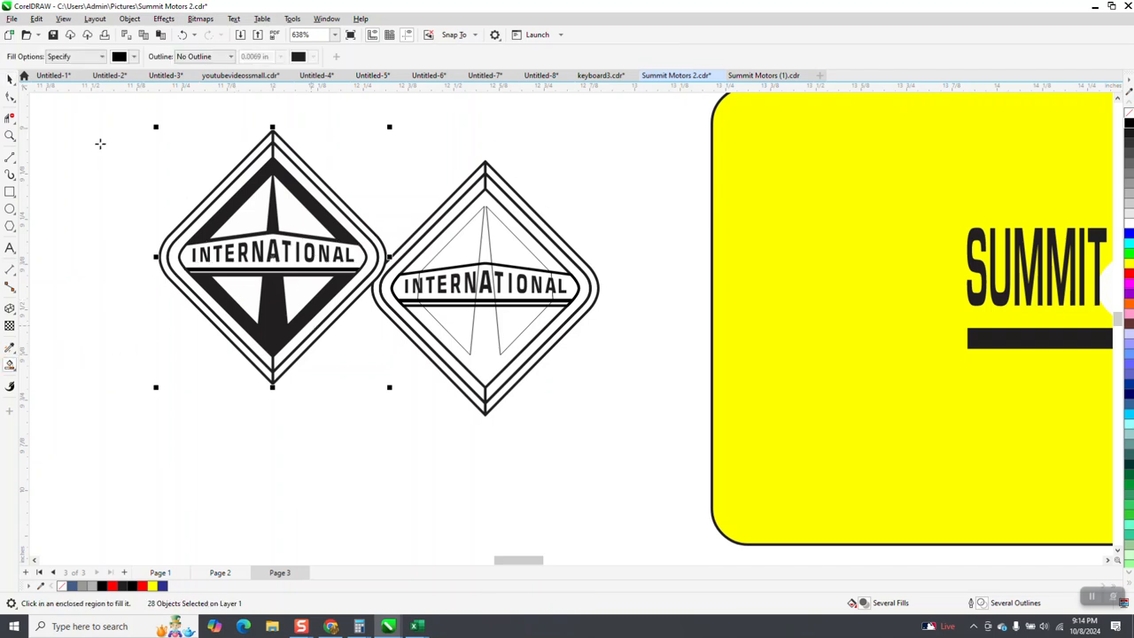
left_click(10, 79)
left_click_drag(101, 113, 390, 395)
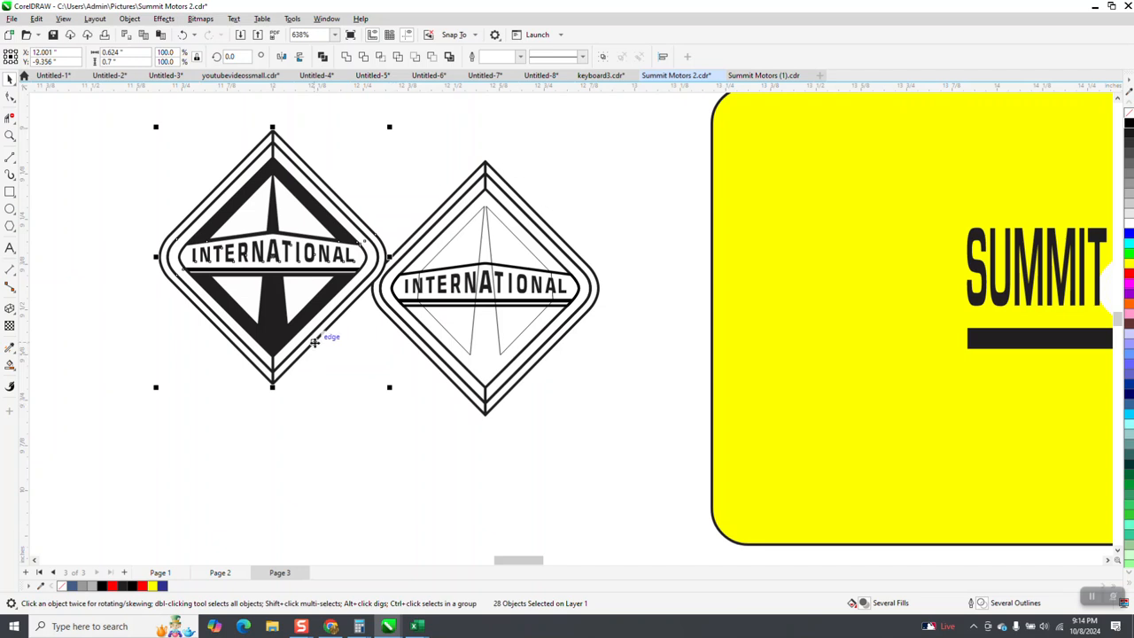
key("Delete")
scroll(534, 334, "down", 1)
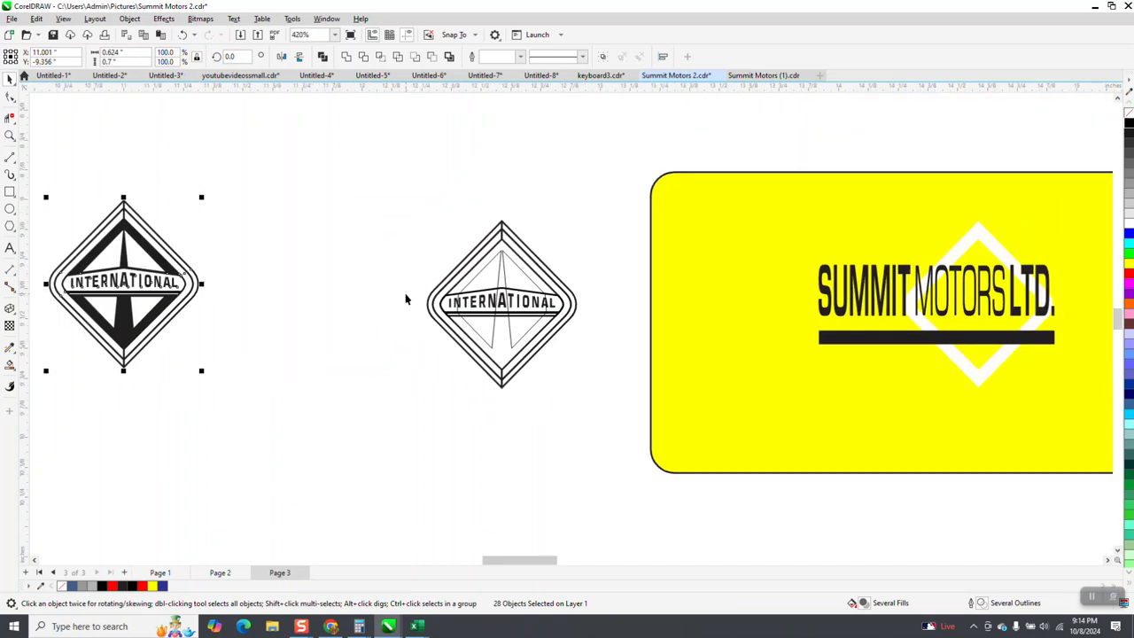
key("Right")
left_click_drag(412, 257, 390, 273)
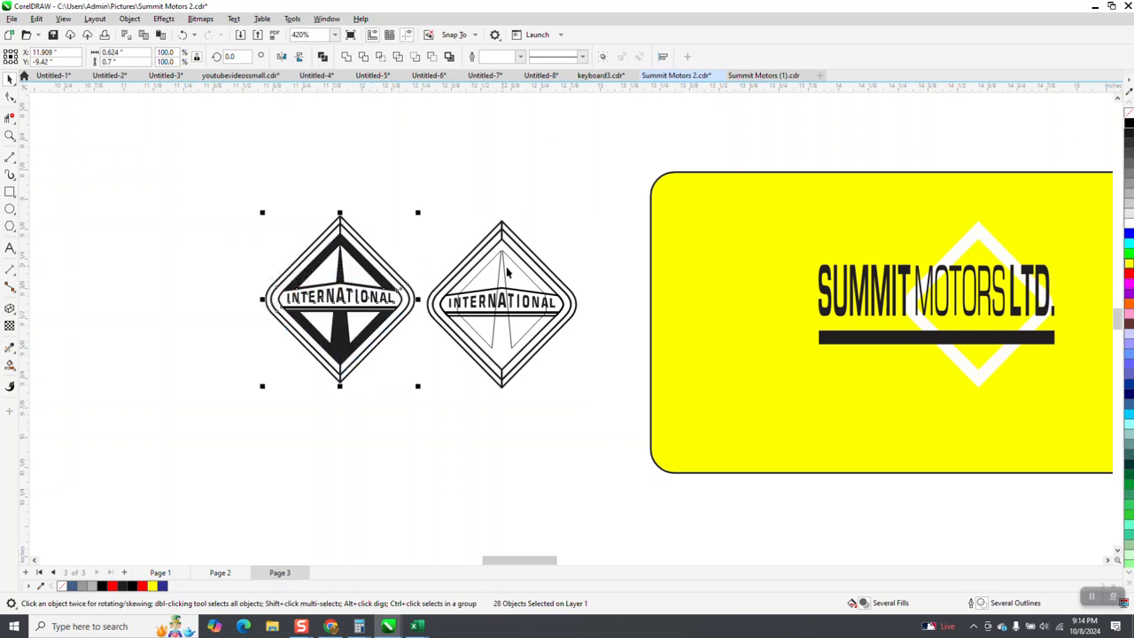
Step: Fill the redrawn emblem's areas around the white shapes, above and below the nameplate, with black using Smart Fill
left_click(504, 271)
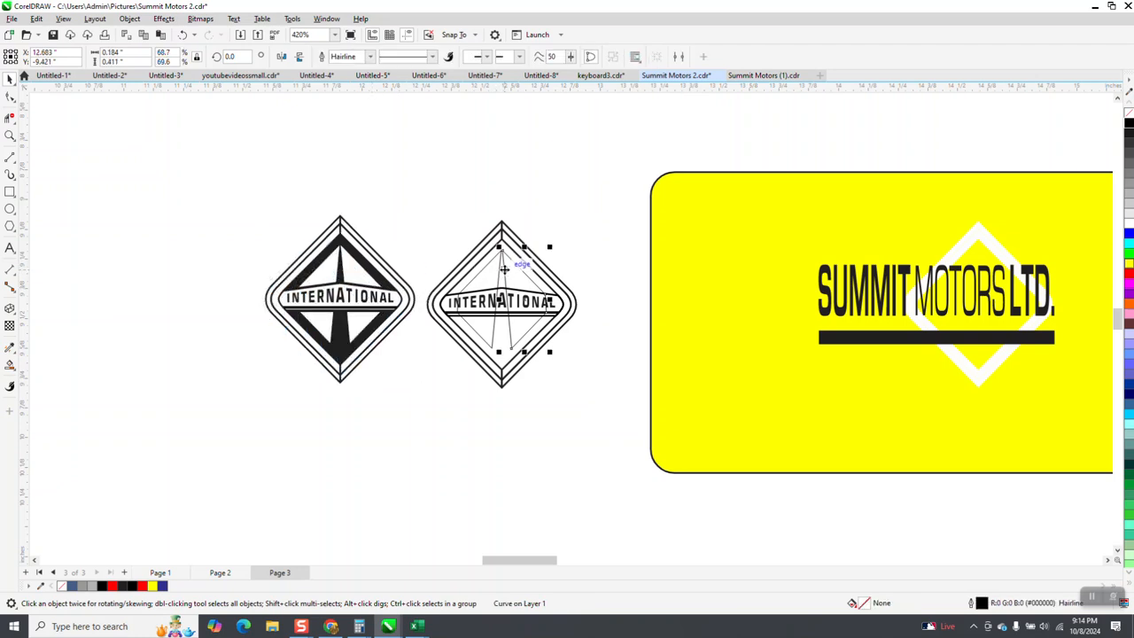
left_click(10, 134)
left_click_drag(251, 192, 694, 433)
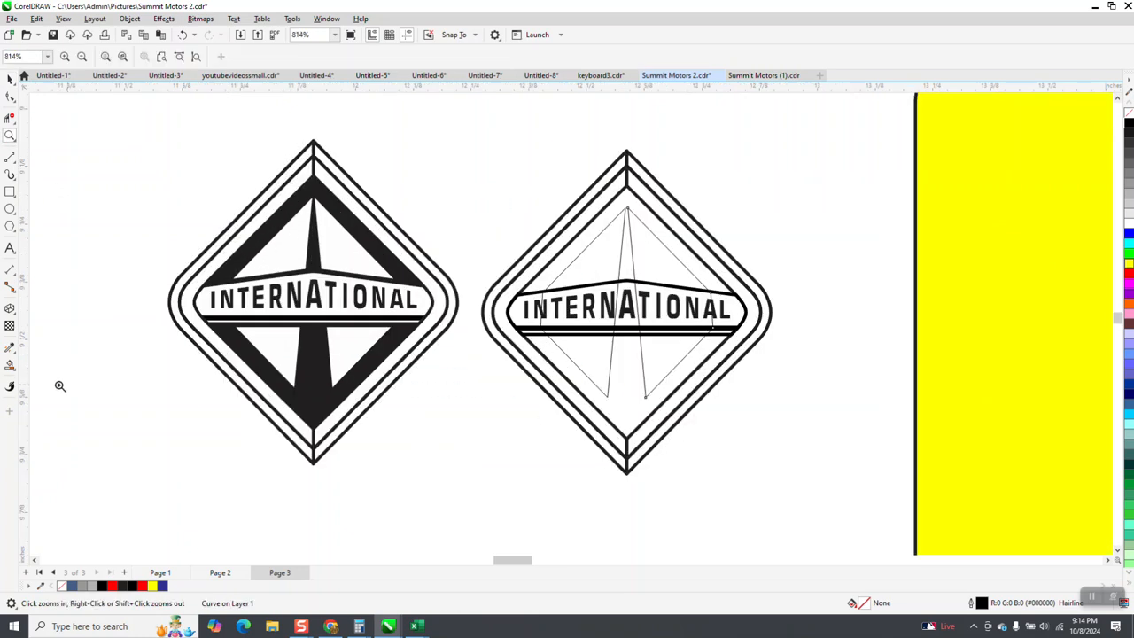
left_click(10, 364)
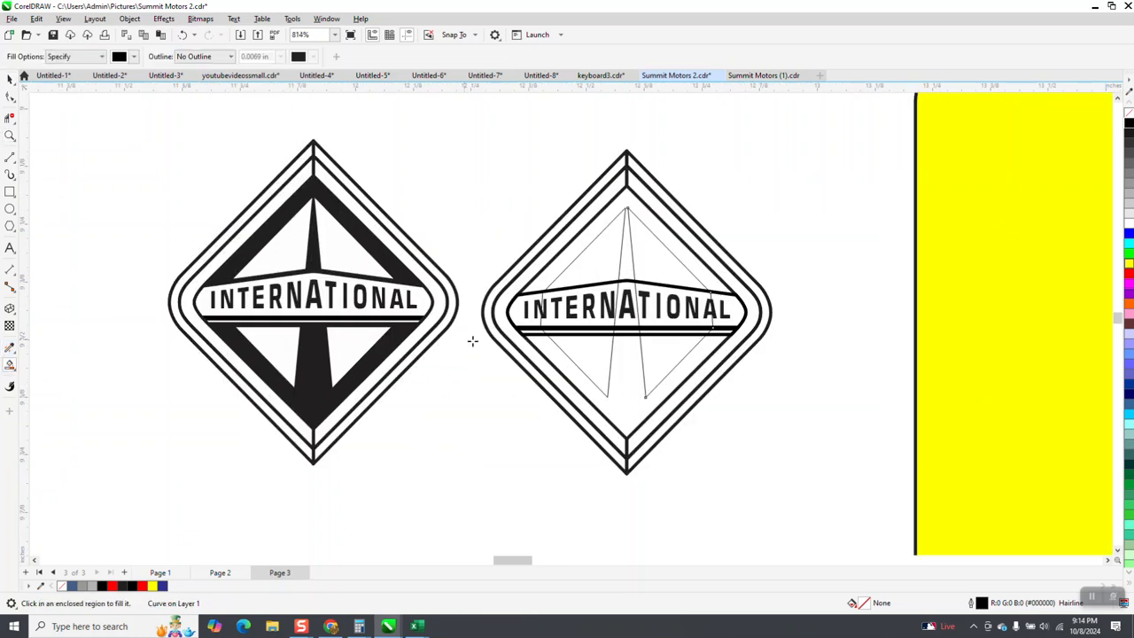
left_click(631, 262)
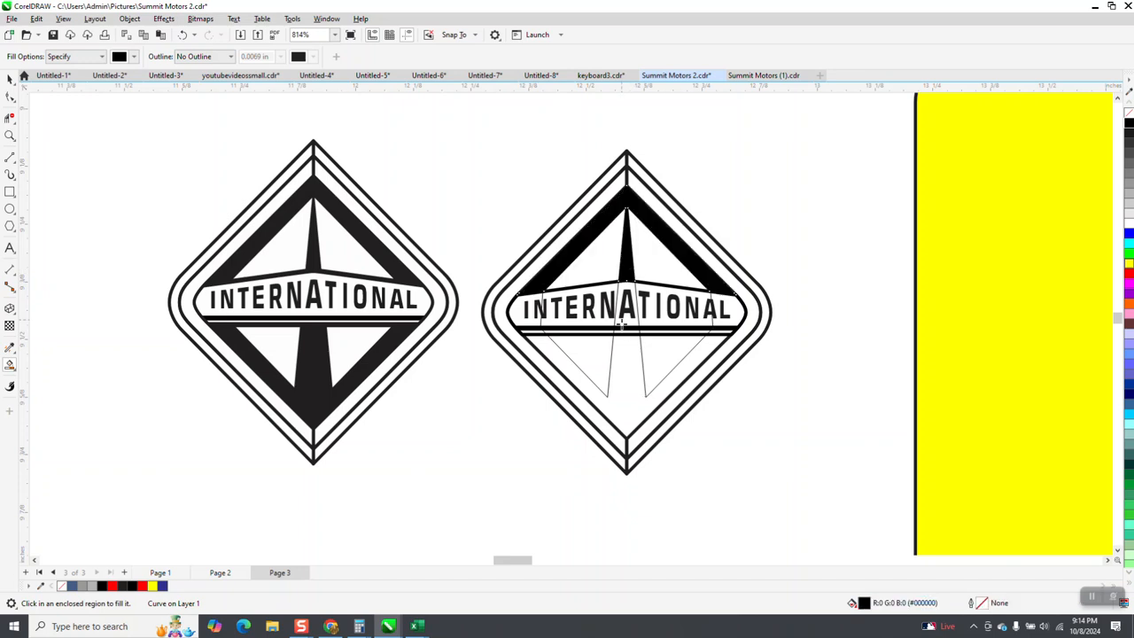
left_click(624, 370)
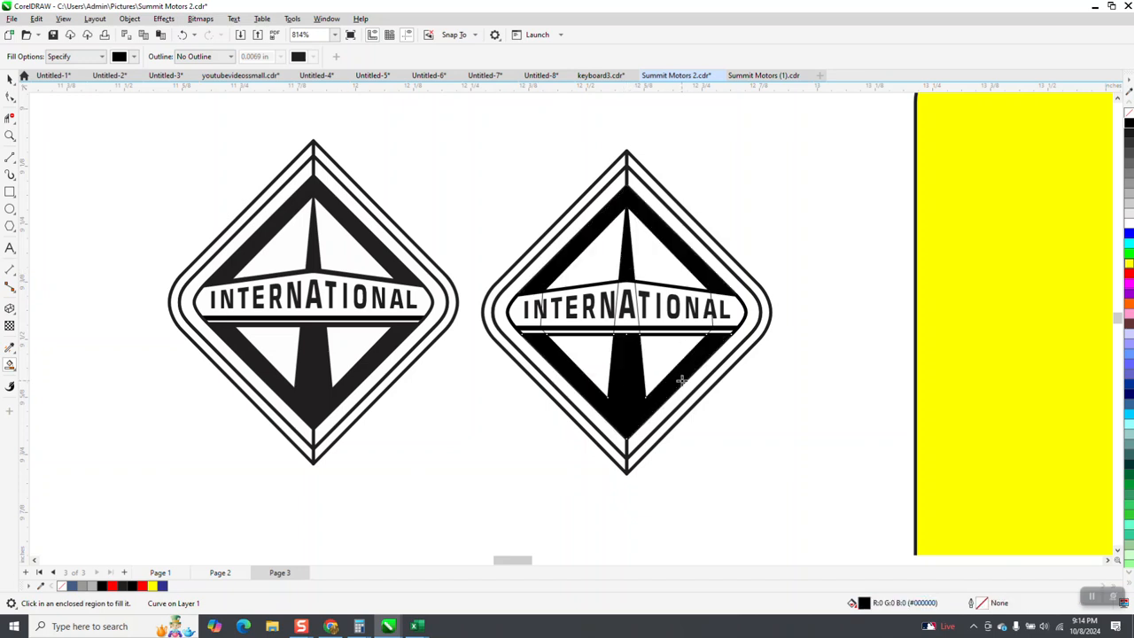
Step: Try removing the outlines from the whole redrawn emblem and undo the removal
left_click(10, 78)
left_click(46, 114)
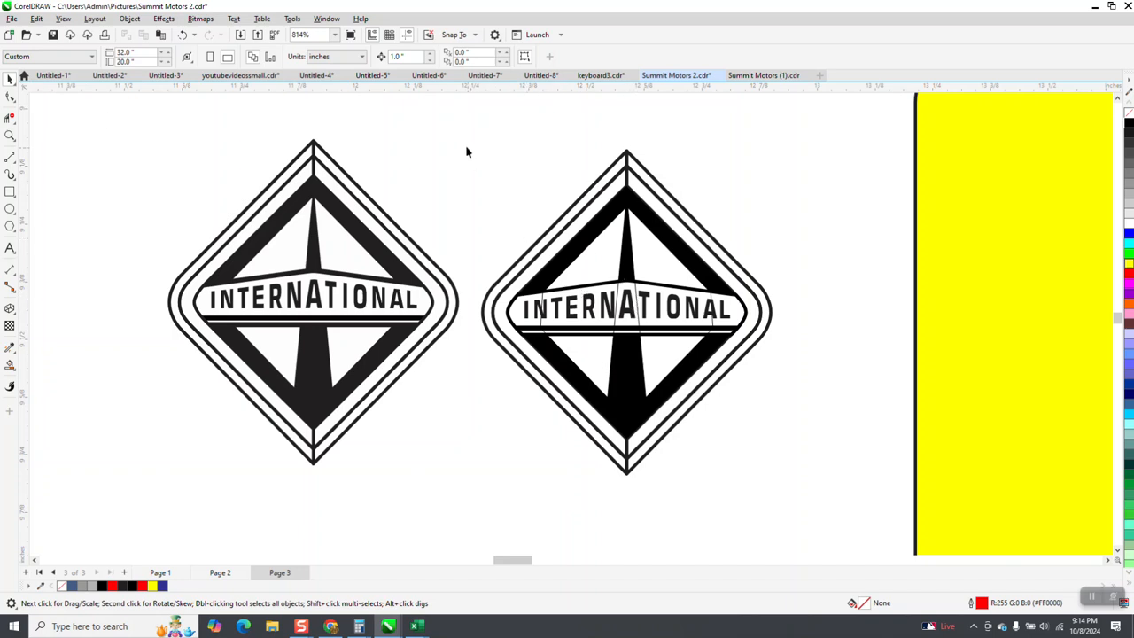
left_click_drag(445, 182, 920, 550)
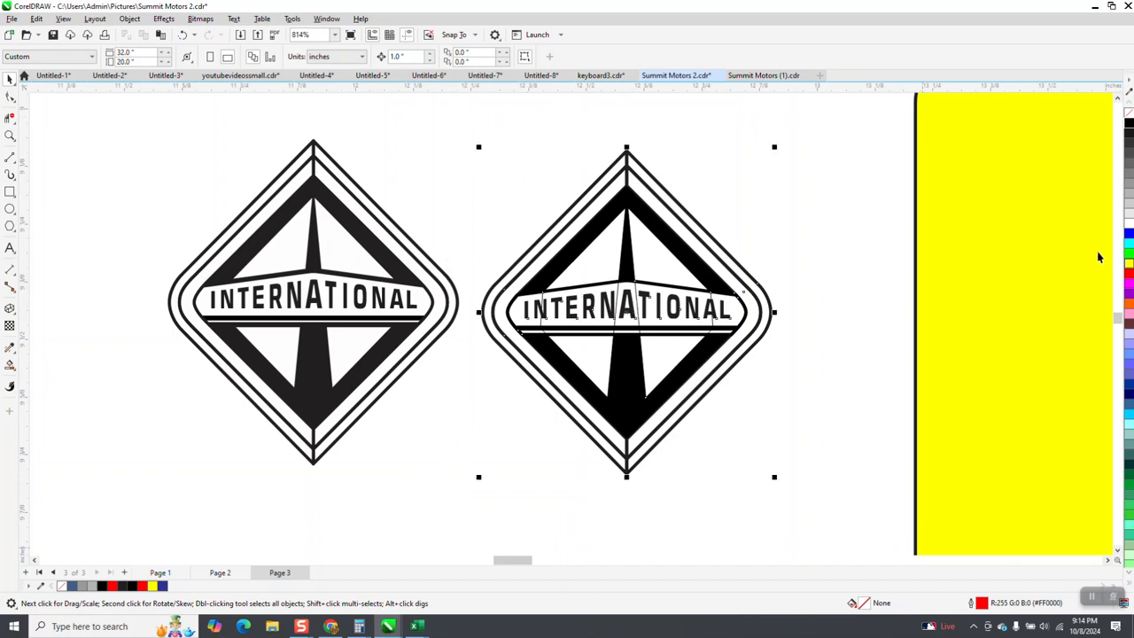
right_click(1129, 115)
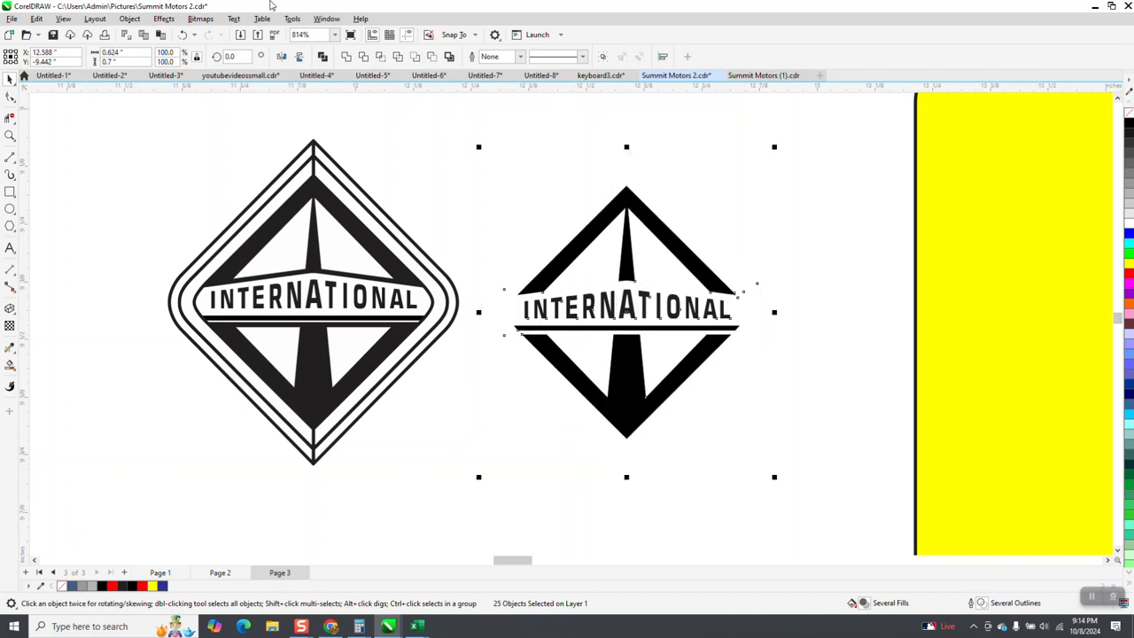
left_click(188, 35)
scroll(724, 233, "down", 2)
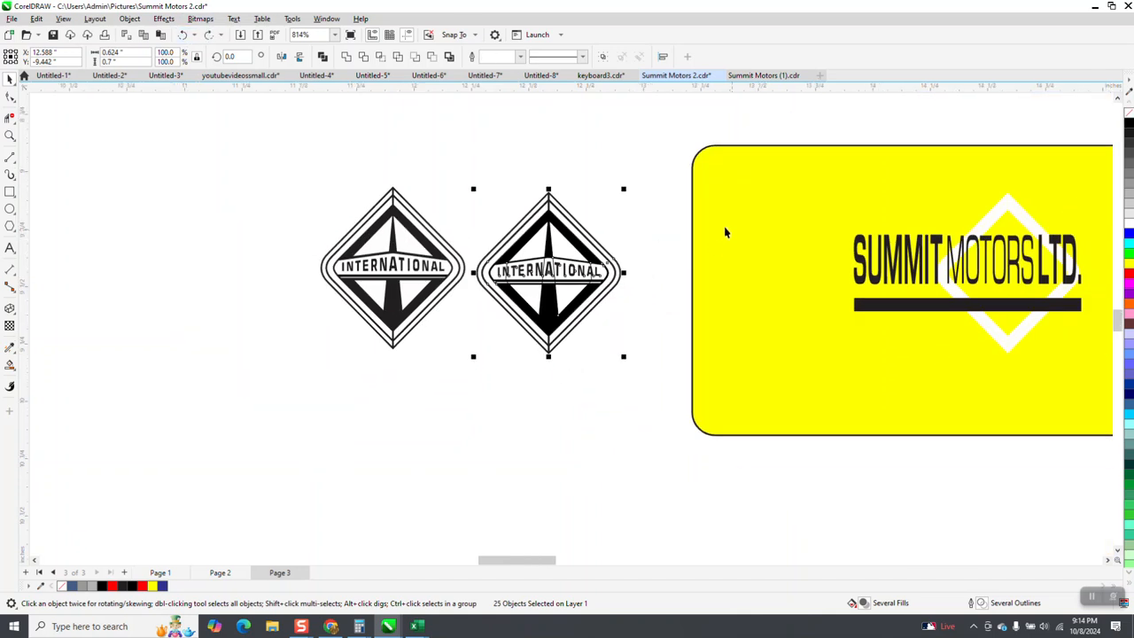
Step: Move the four border curves around the redrawn emblem's black diamond 1 inch to the right, onto the yellow plate
left_click(698, 225)
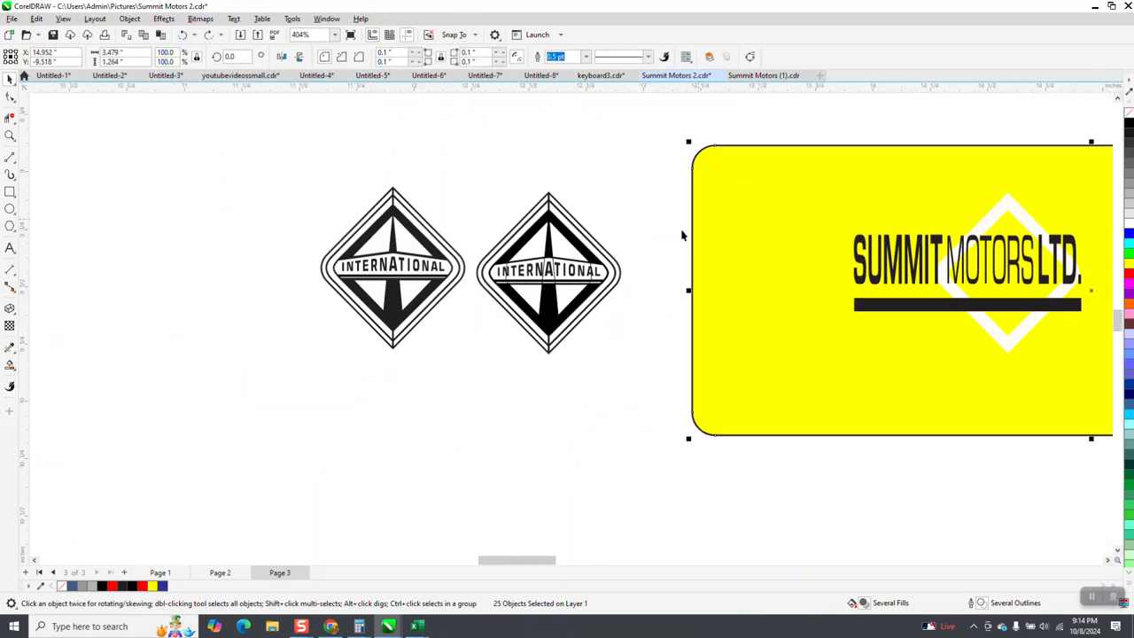
left_click(623, 276)
key("Right")
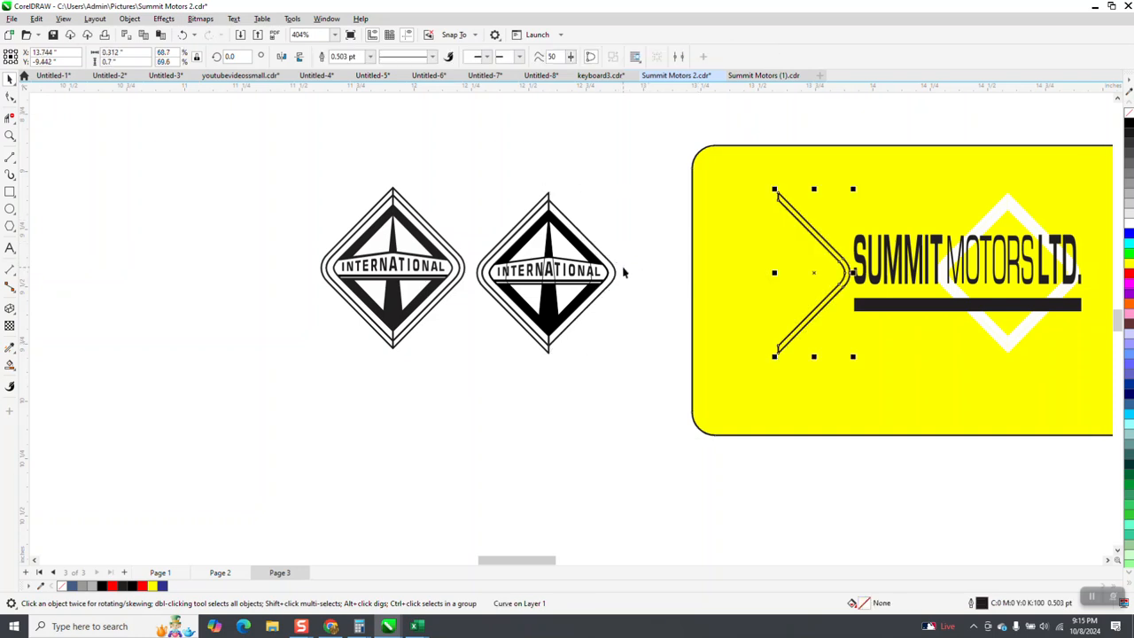
left_click(617, 275)
key("Right")
left_click(549, 203)
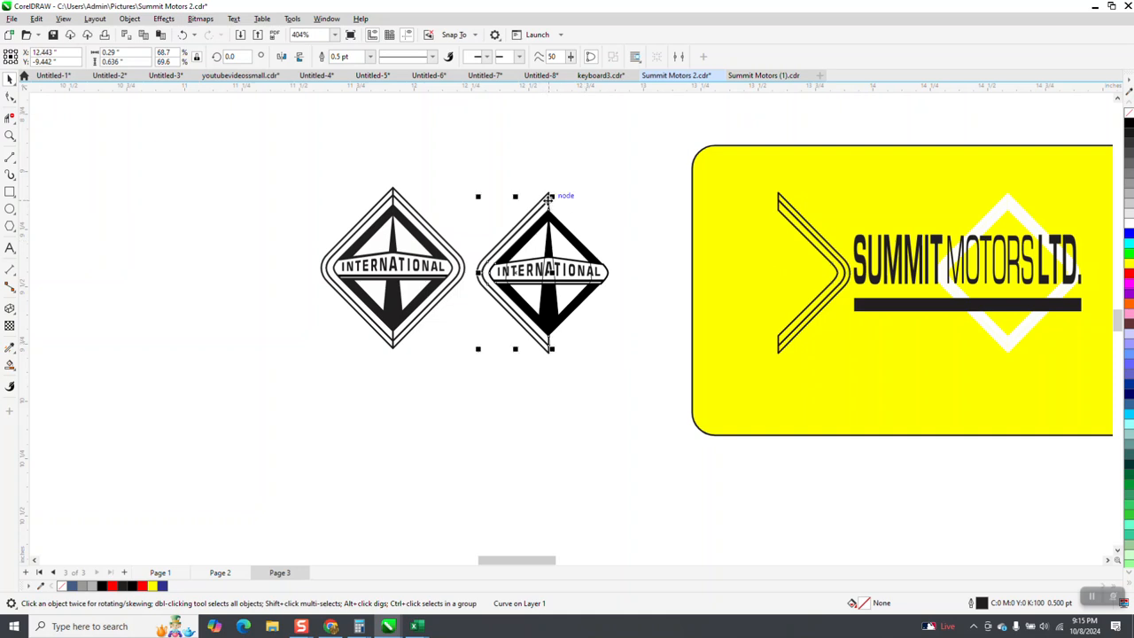
key("Right")
left_click(549, 203)
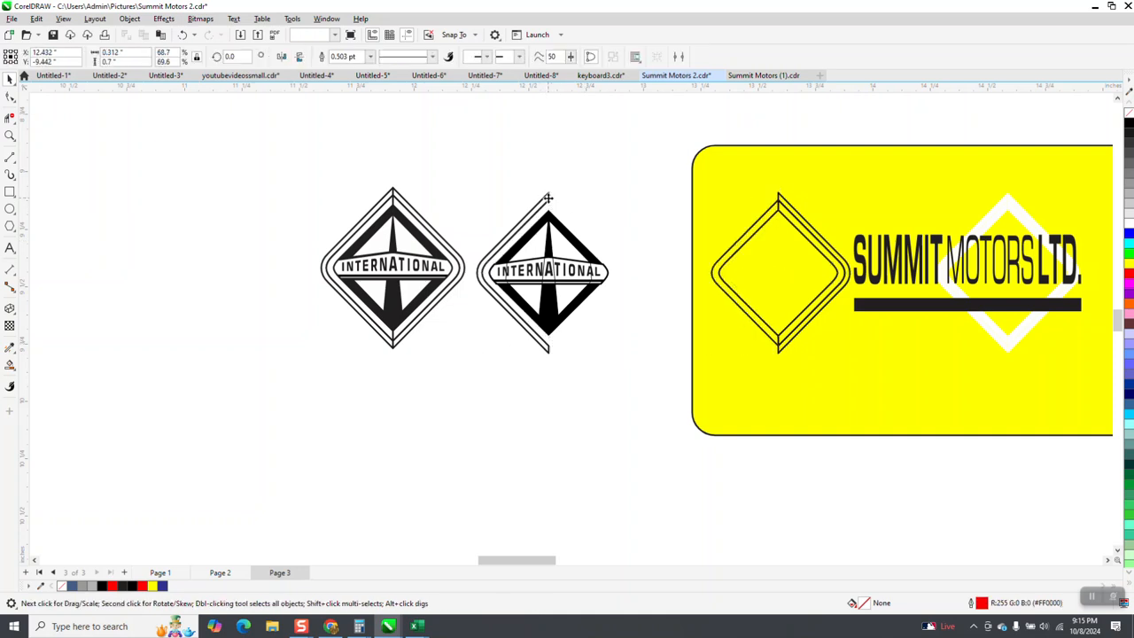
key("Right")
Step: Try removing the outlines from the redrawn emblem's remaining inner parts and undo the removal
left_click_drag(482, 177, 630, 356)
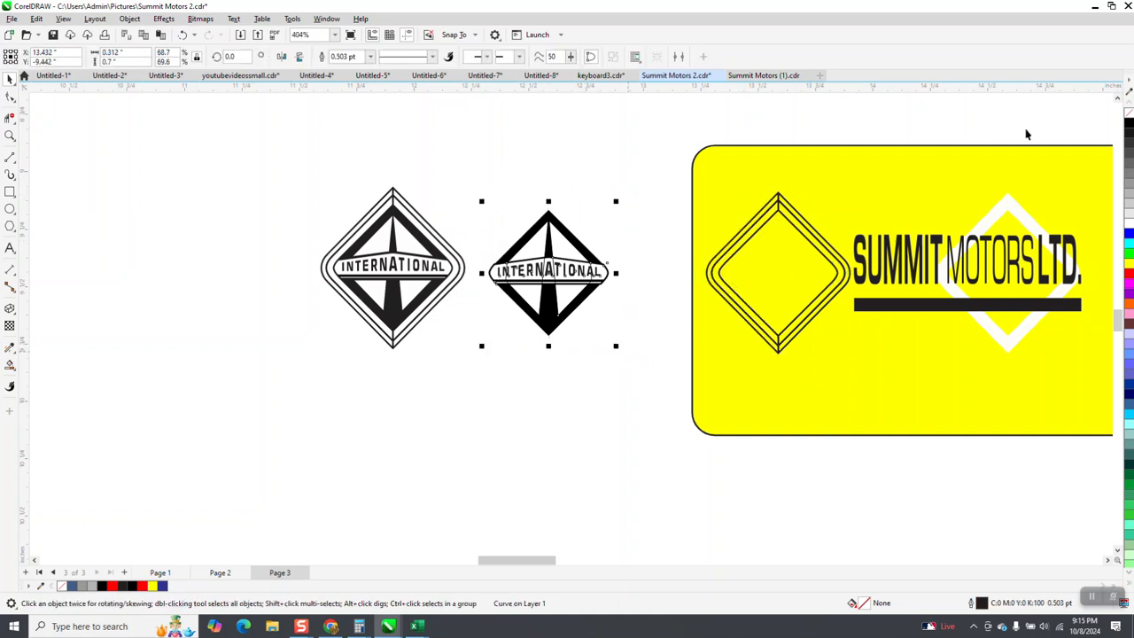
right_click(1130, 116)
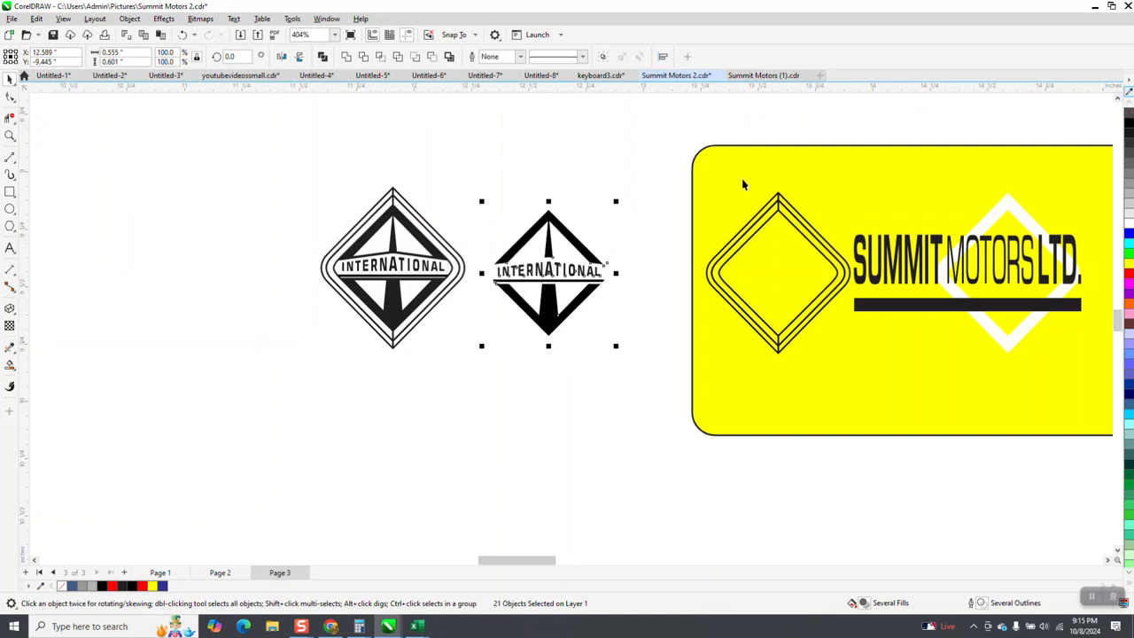
left_click(182, 35)
Step: Select the outline curve around the lettering on the redrawn emblem's nameplate
left_click(577, 177)
left_click(577, 263)
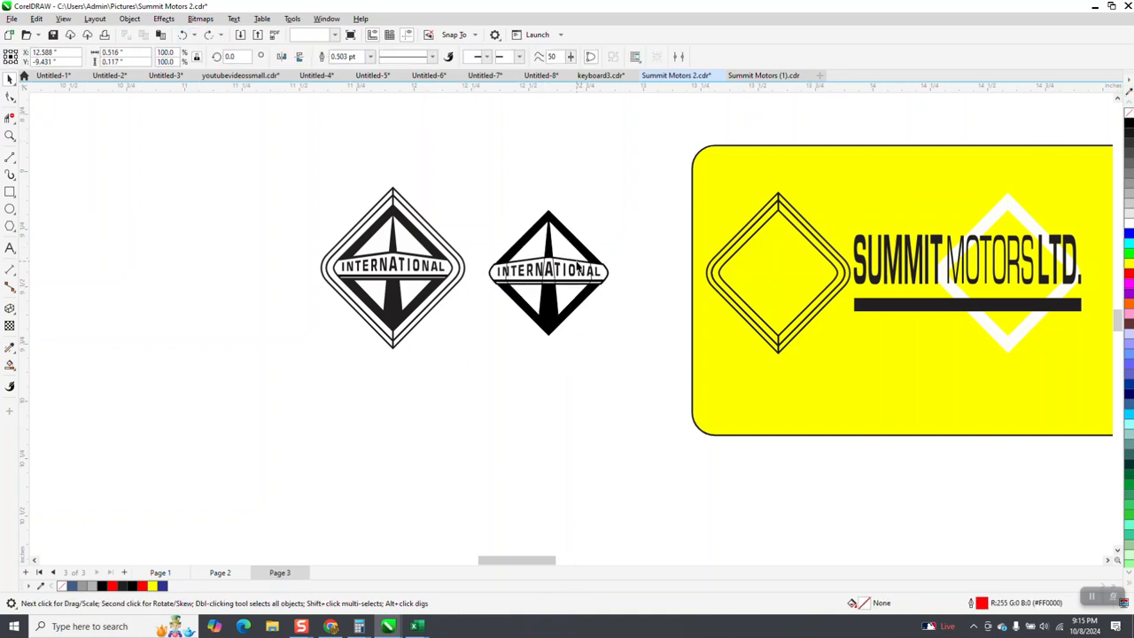